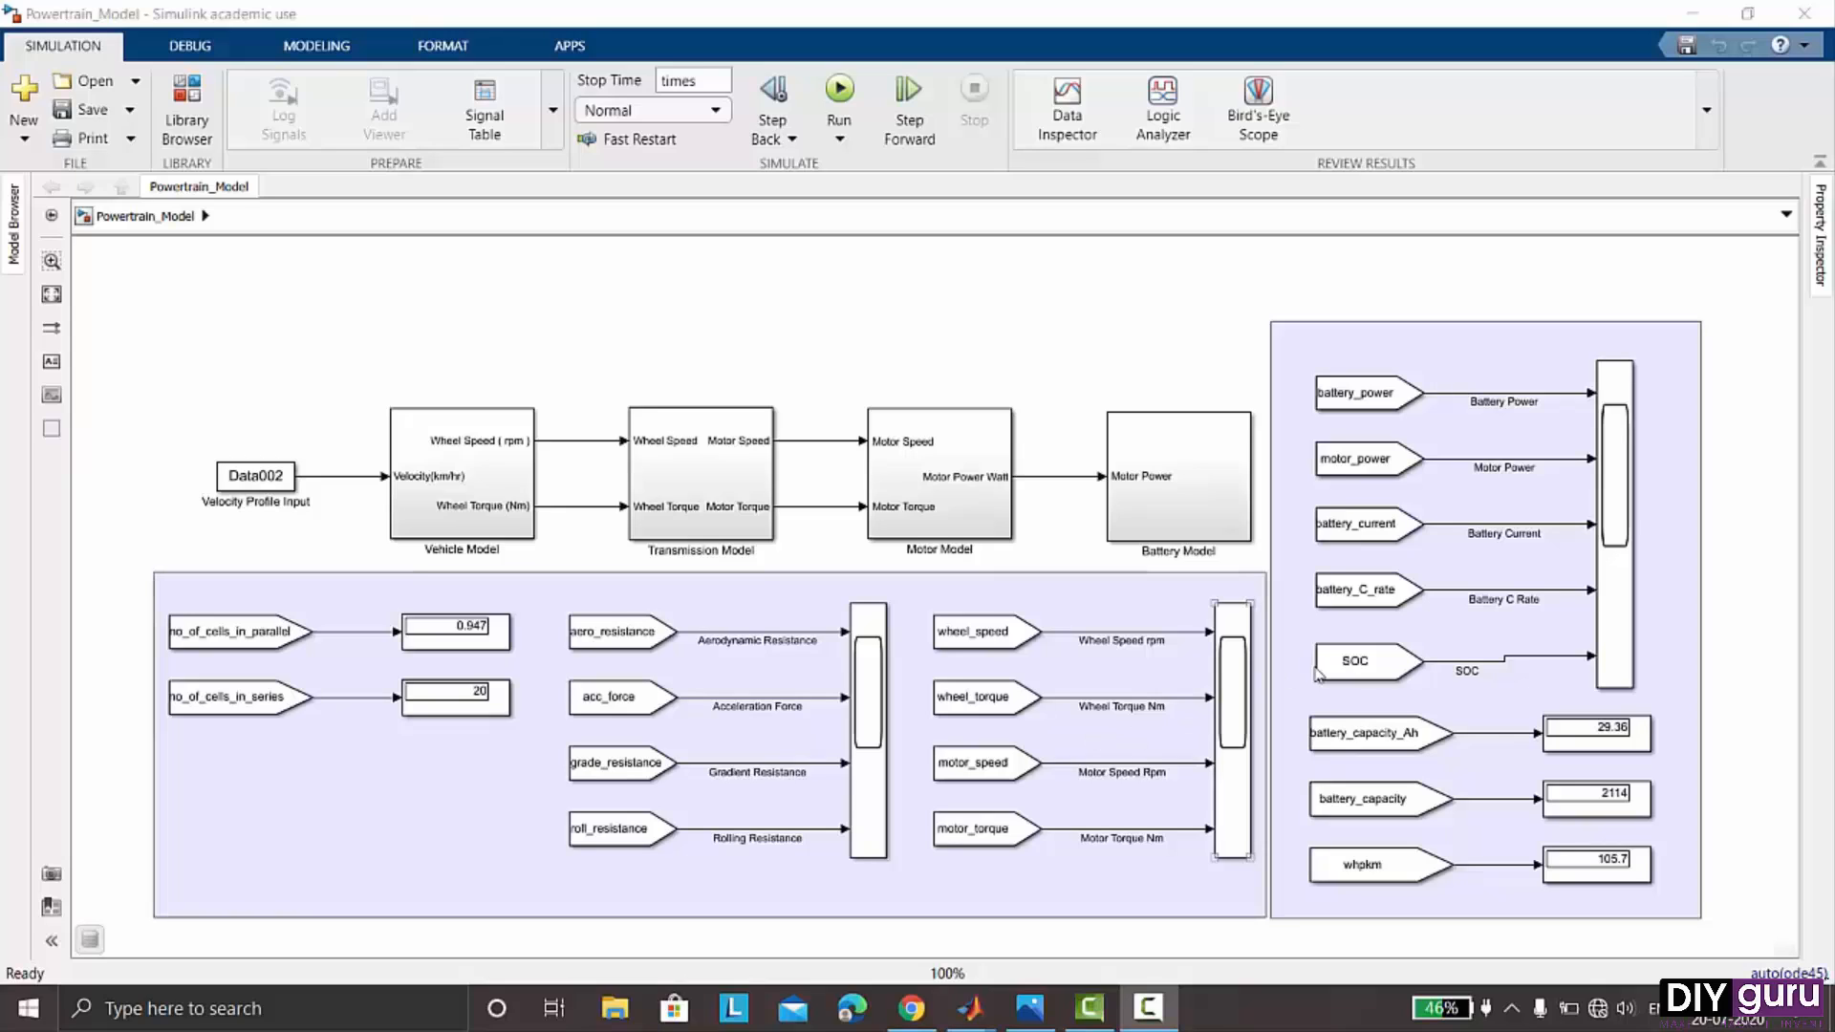
- Examine the signal blocks, displays and scopes across the powertrain model's diagram
click(1448, 666)
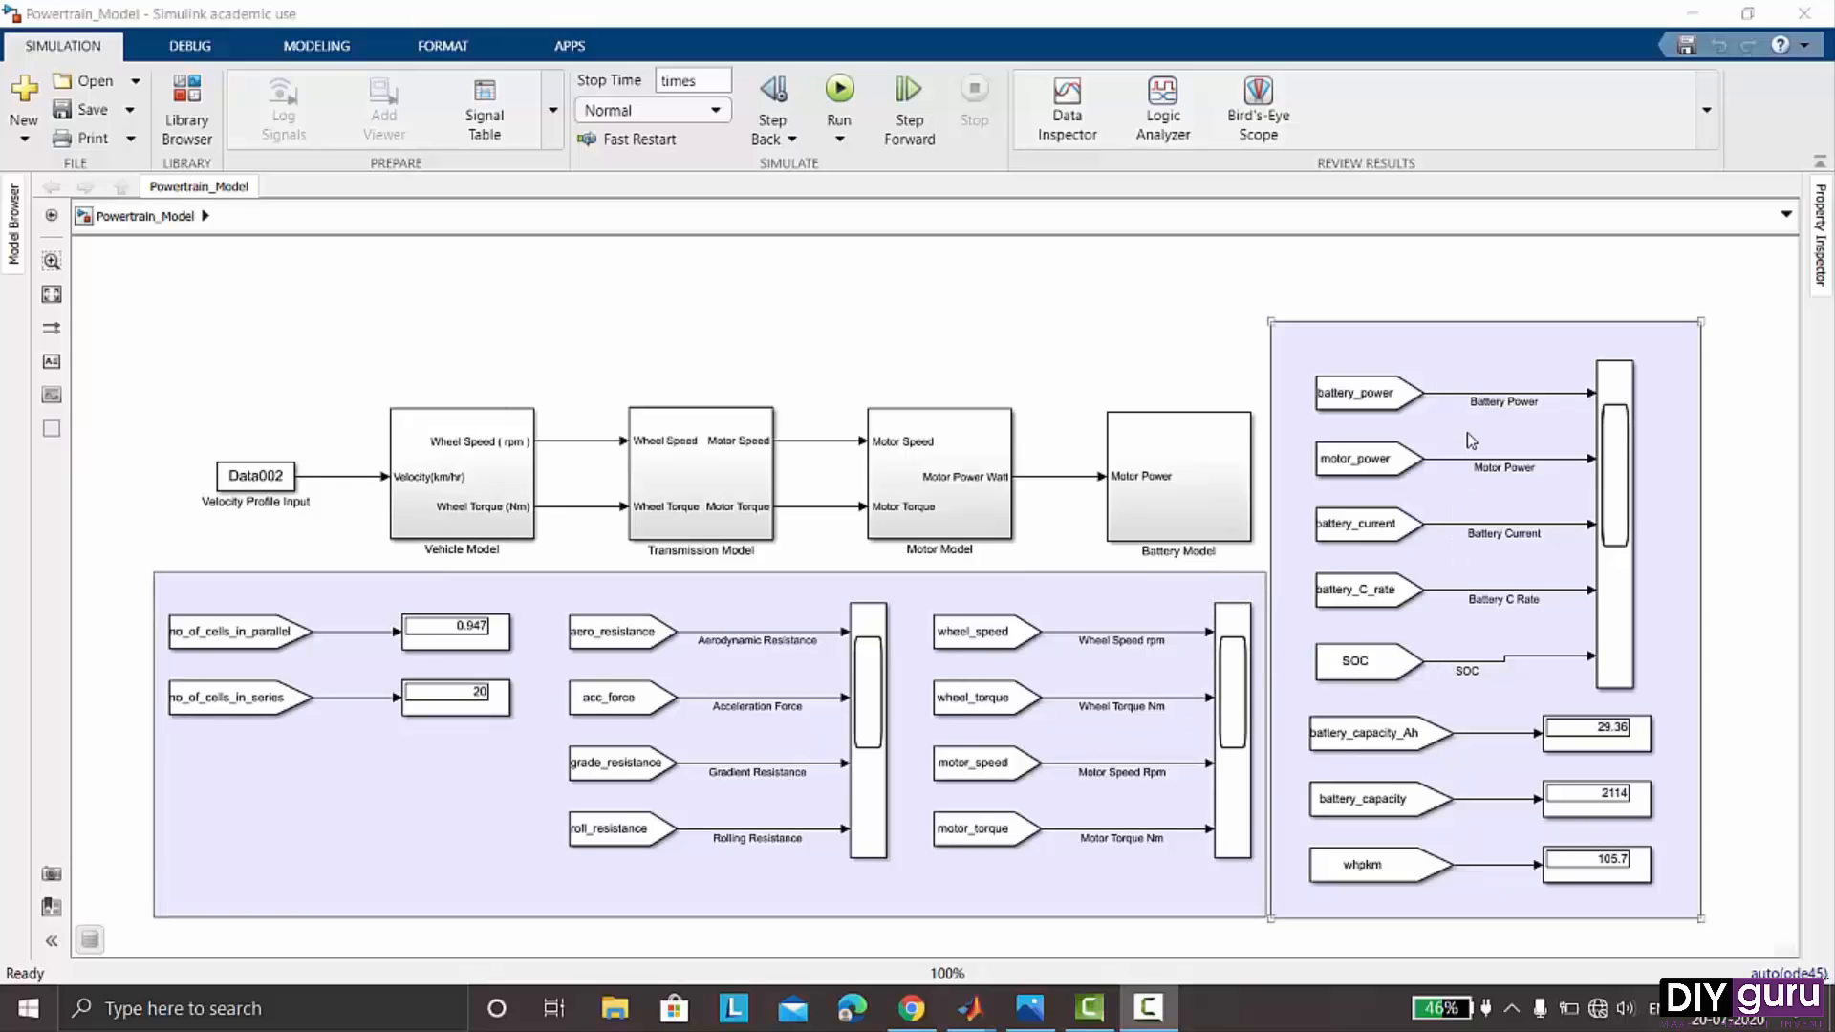
click(1390, 411)
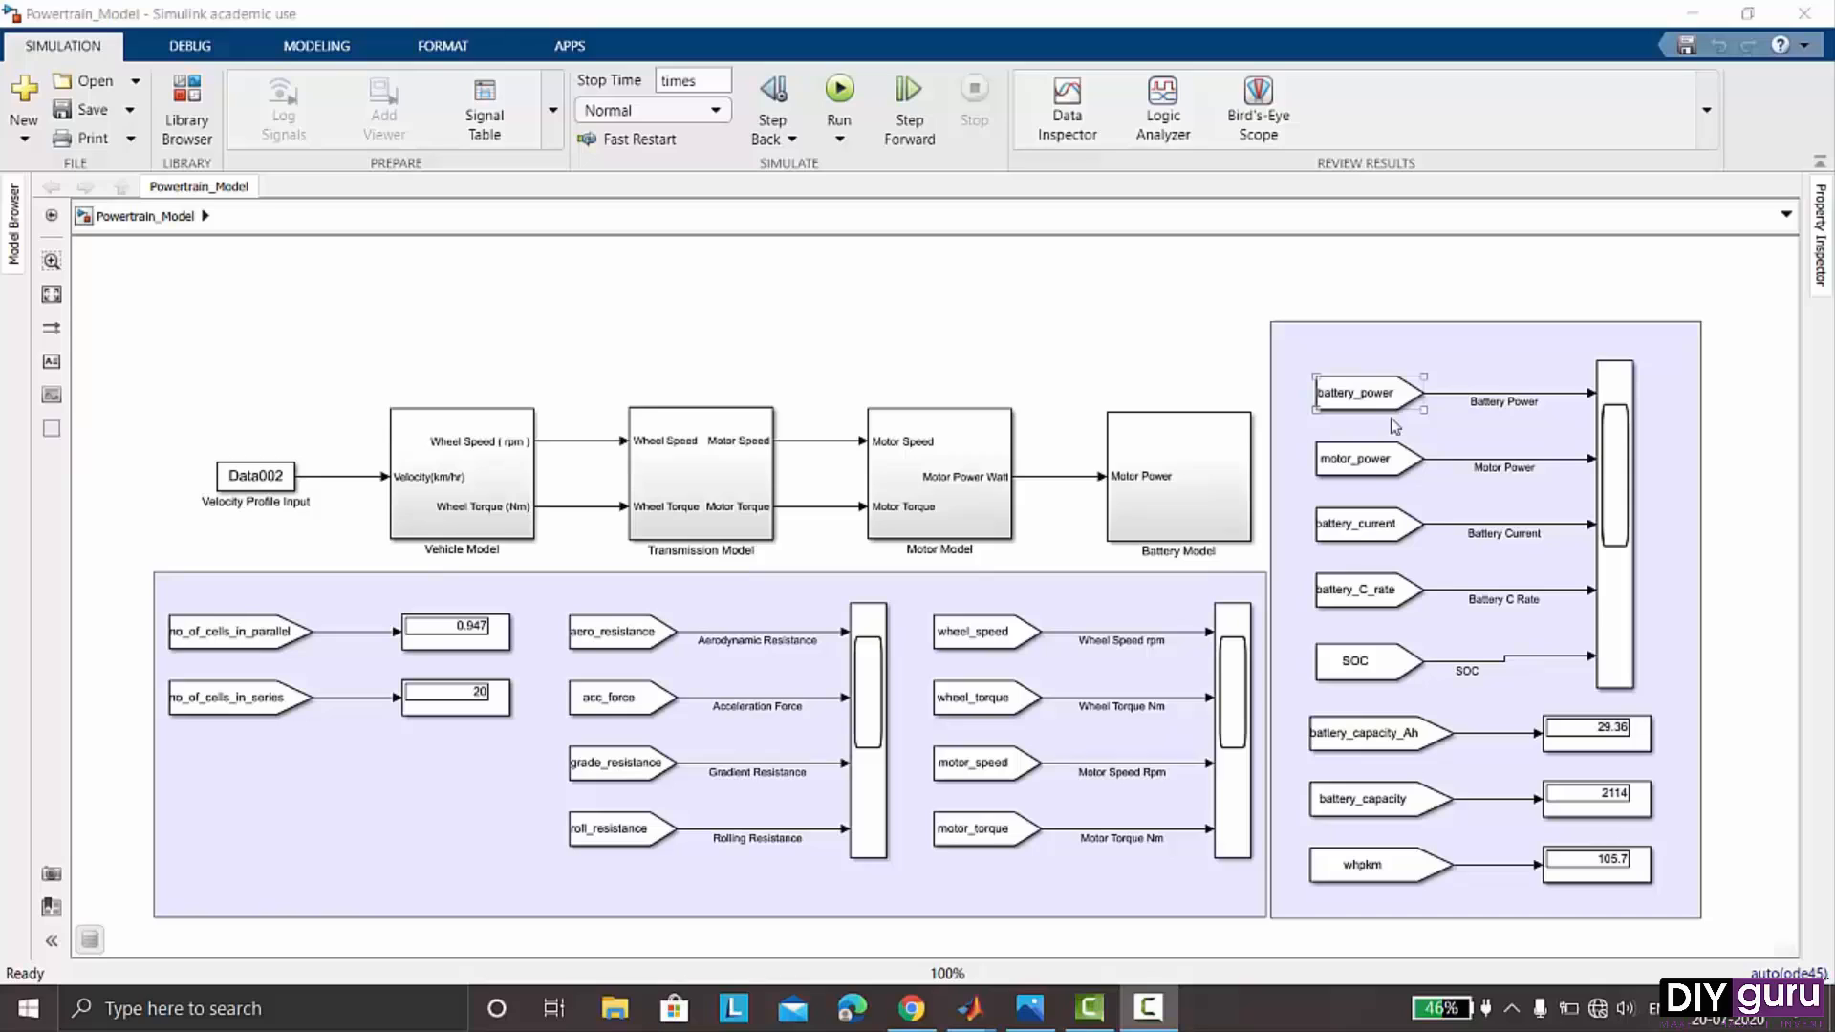
click(1370, 539)
click(1364, 590)
click(1355, 671)
click(1132, 379)
click(1377, 807)
click(1234, 722)
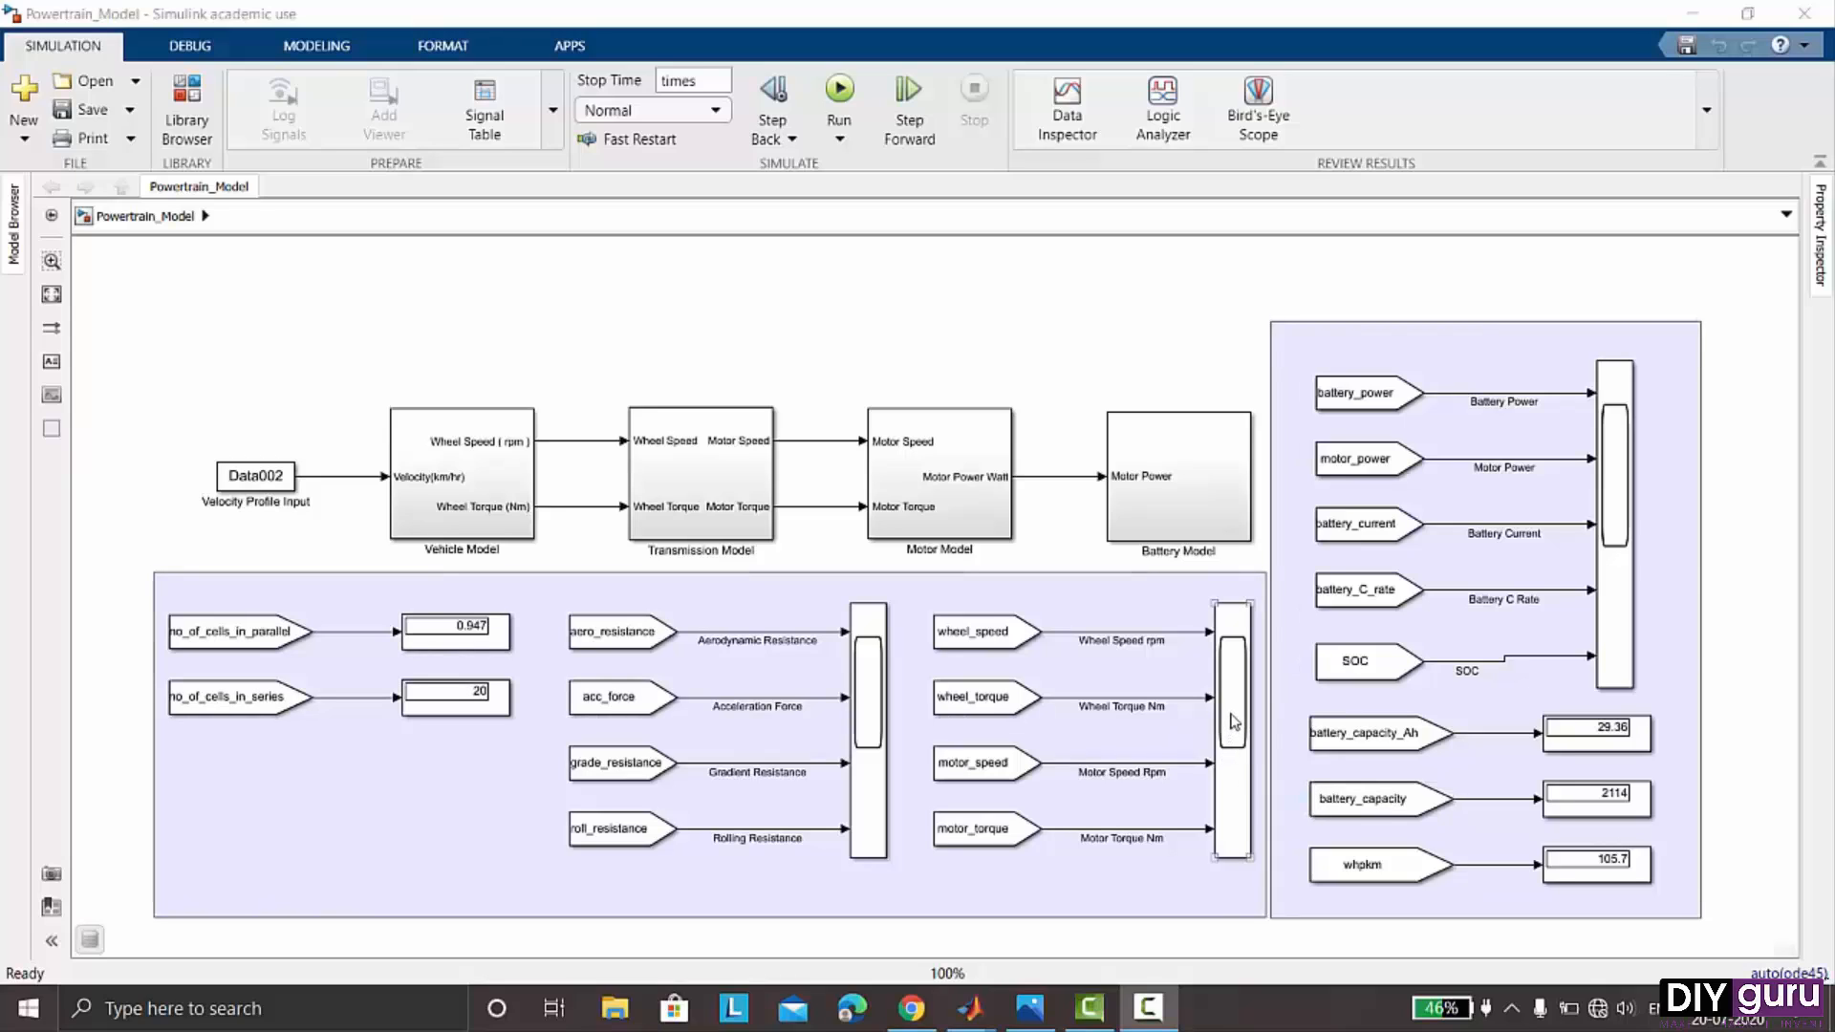
- Open Scope1 to review the wheel and motor speed and torque plots, then close it
click(1234, 722)
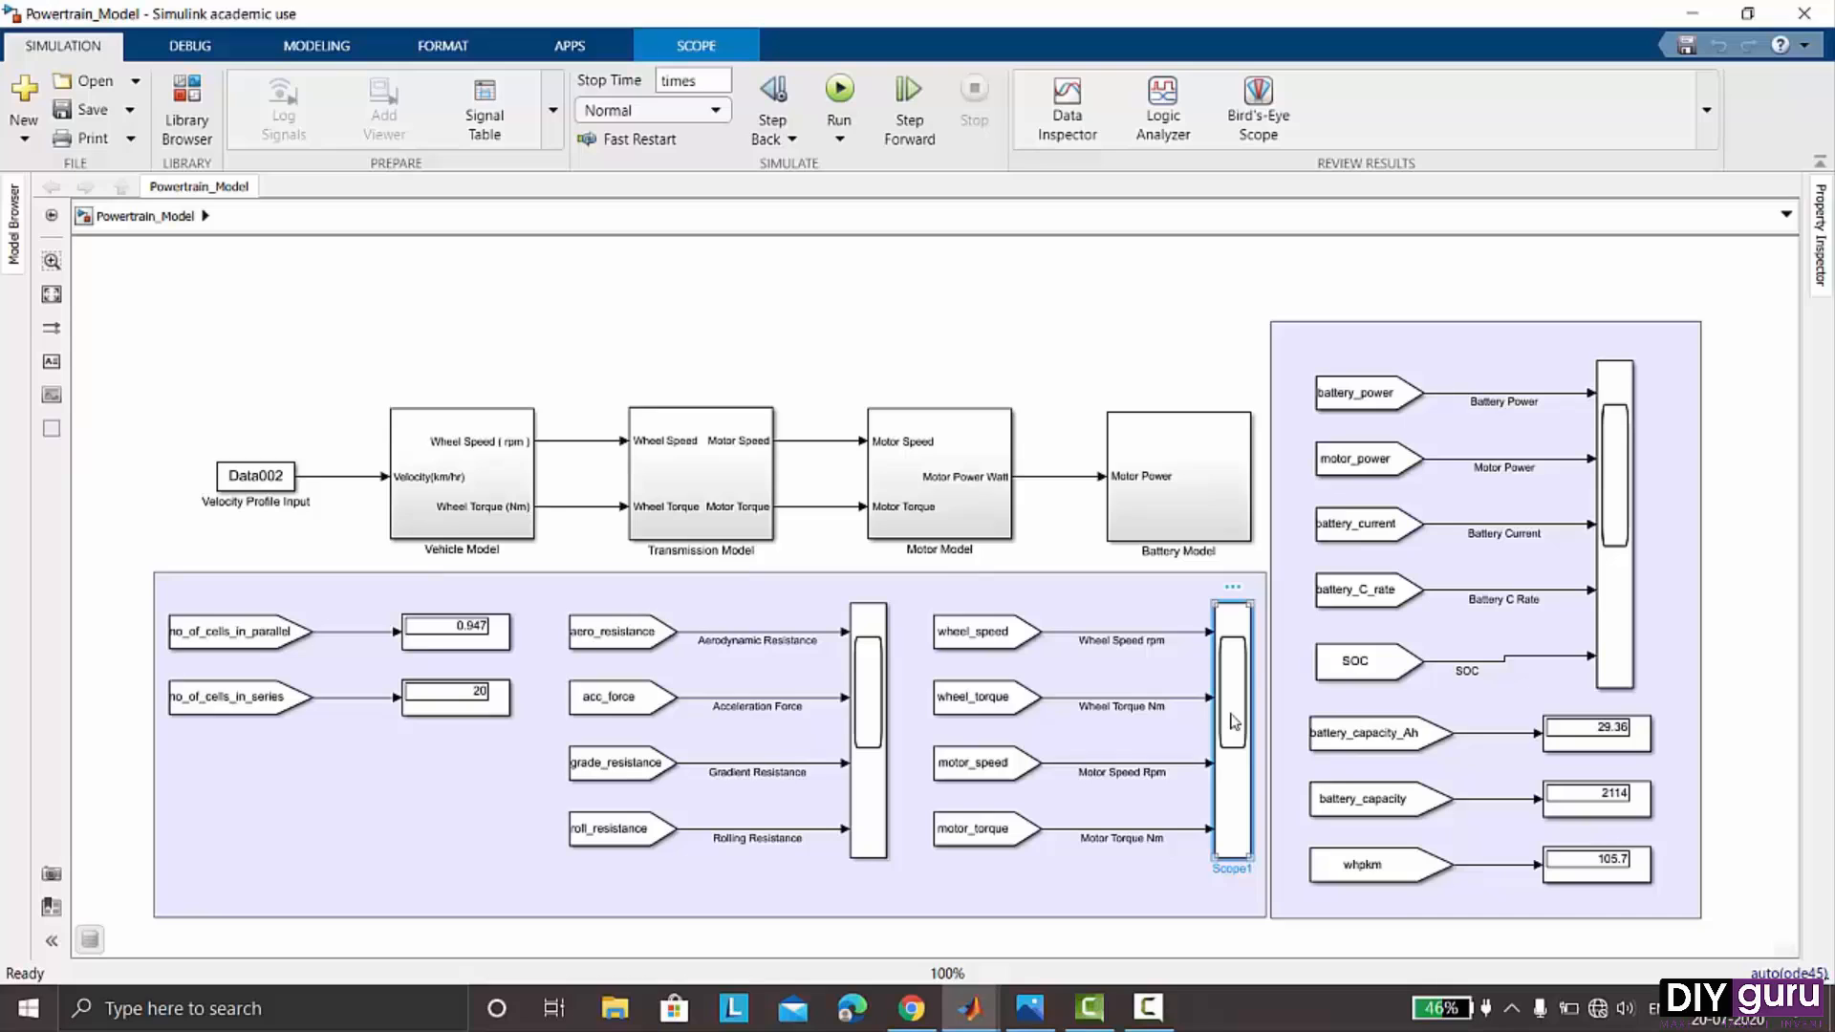
double_click(1233, 721)
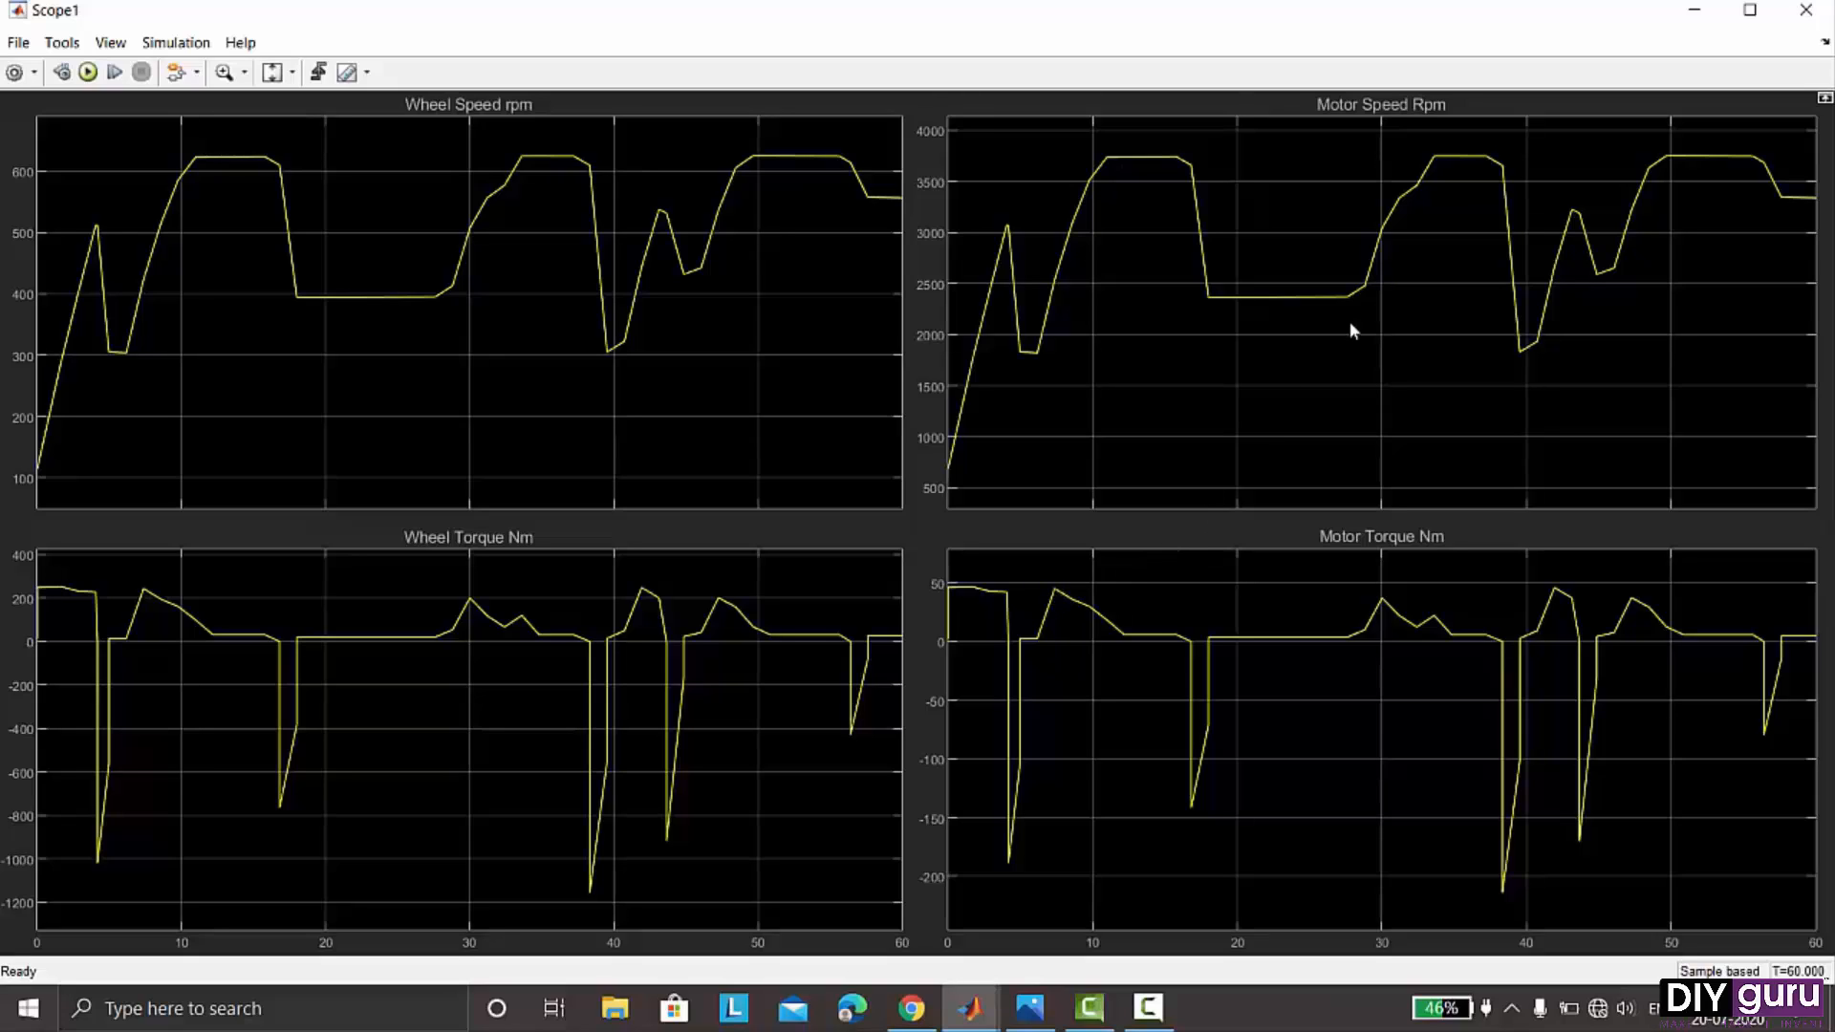
click(1804, 19)
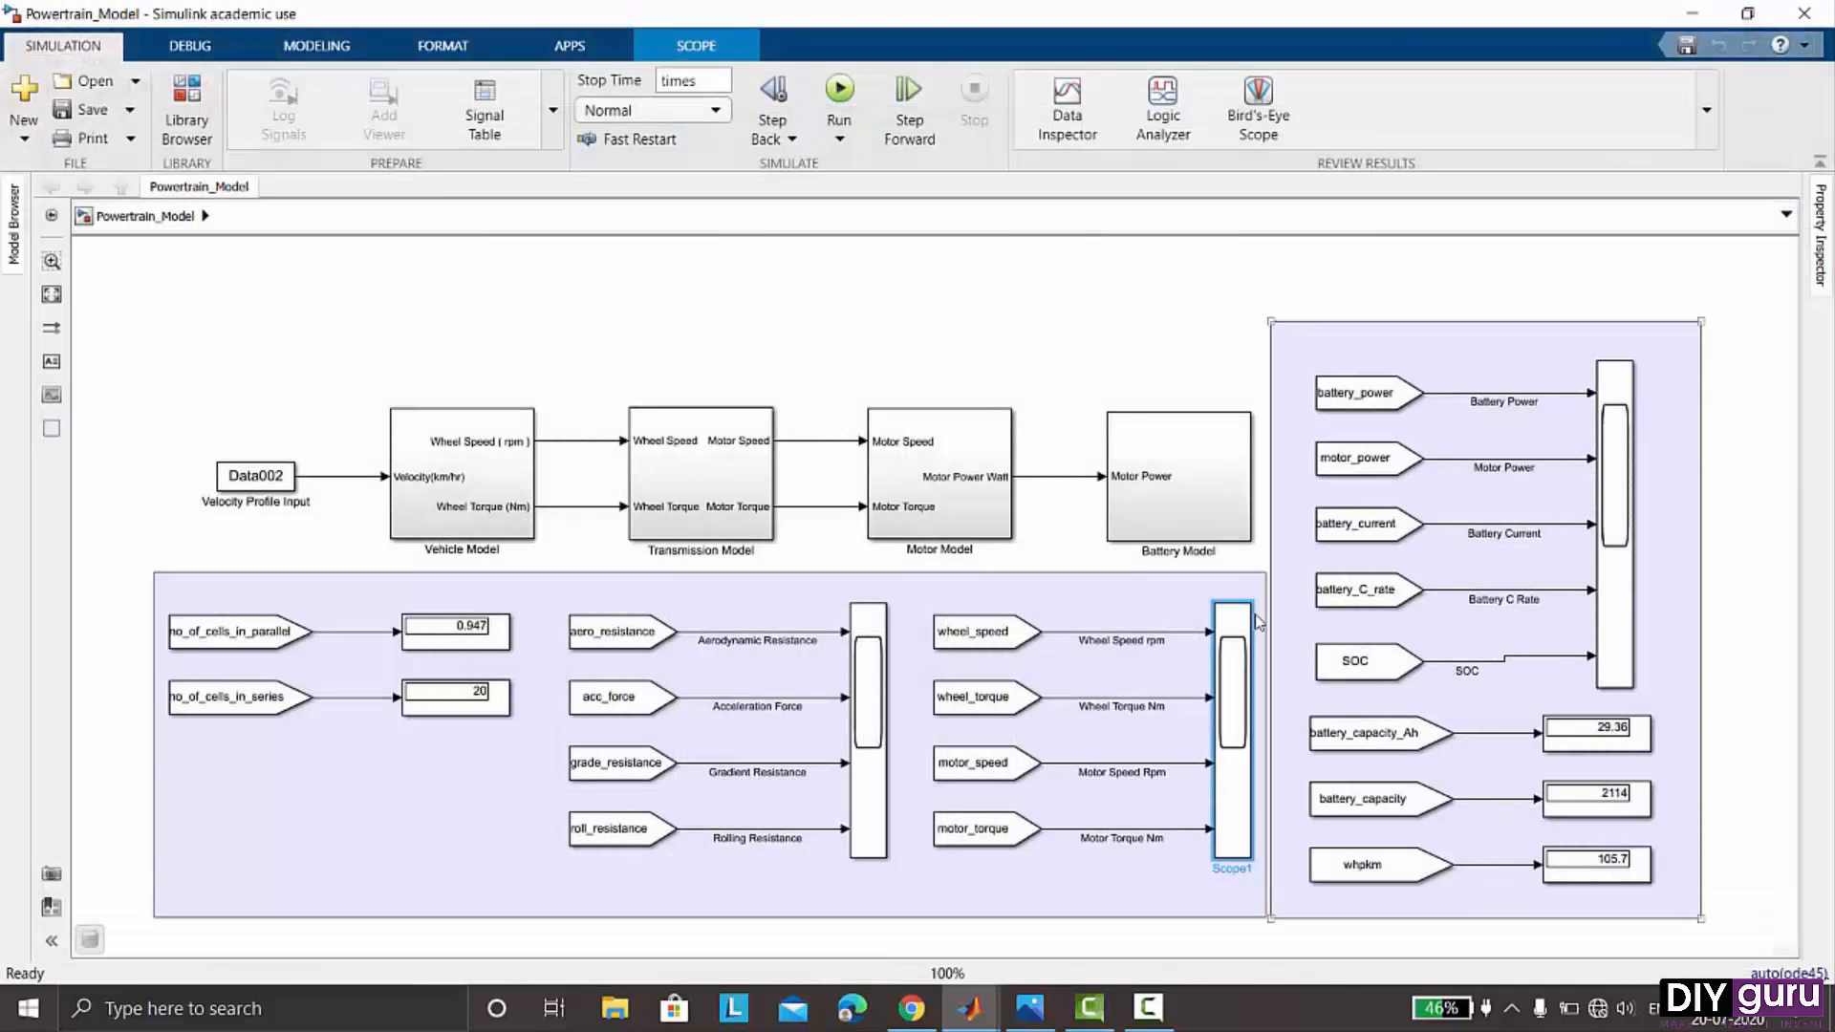
- Open the resistance and acceleration force scope, compare it with the Optimum lap.png speed profile, then close both
click(884, 680)
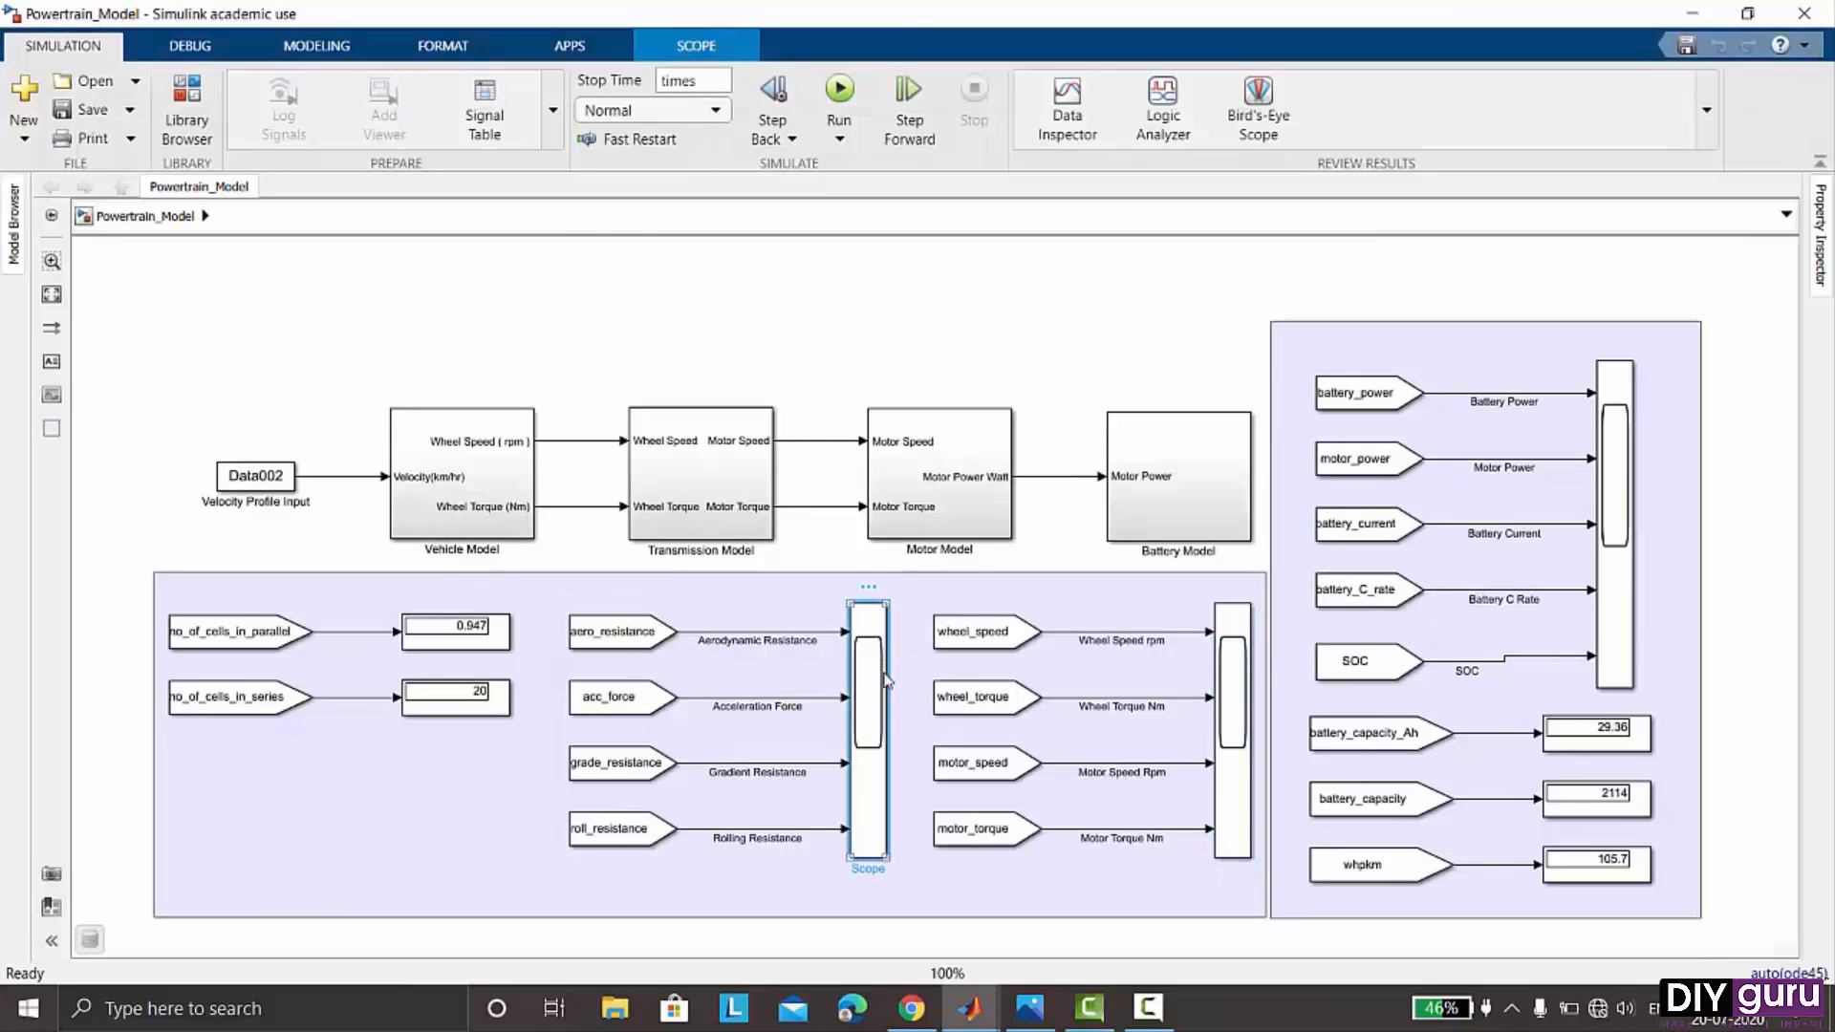
double_click(886, 680)
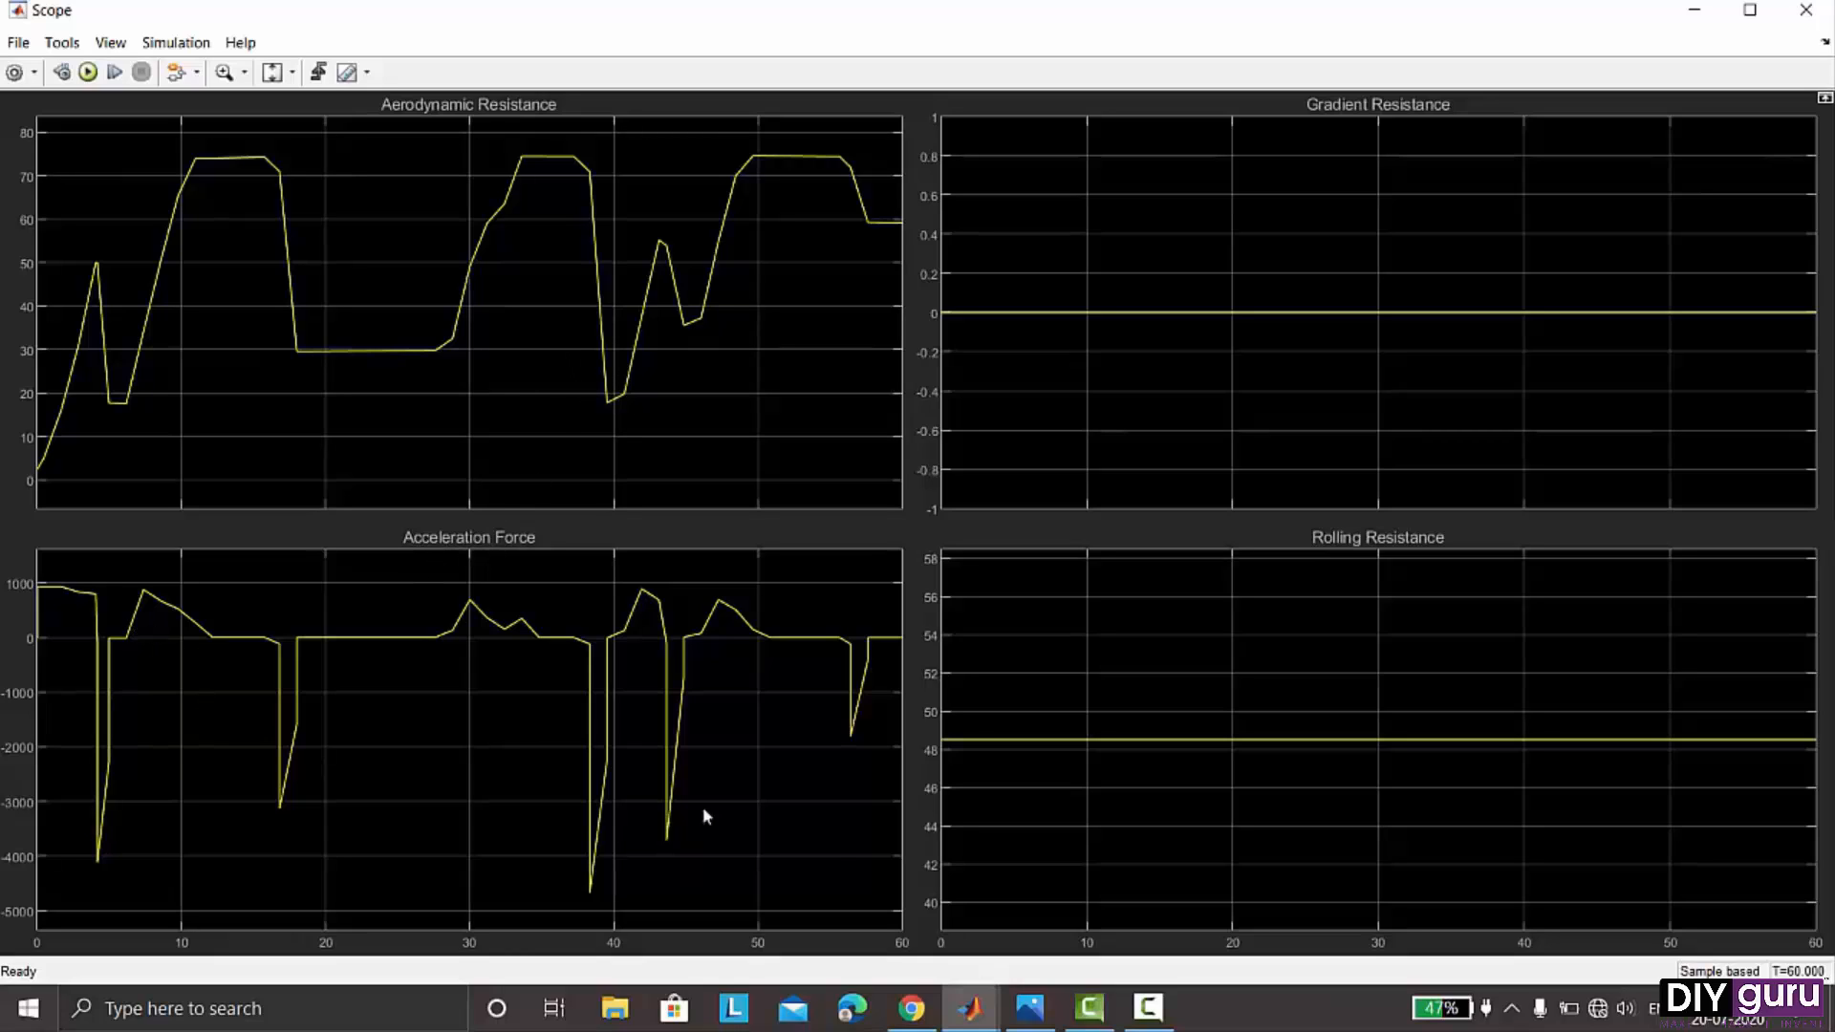
mouse_move(1038, 1023)
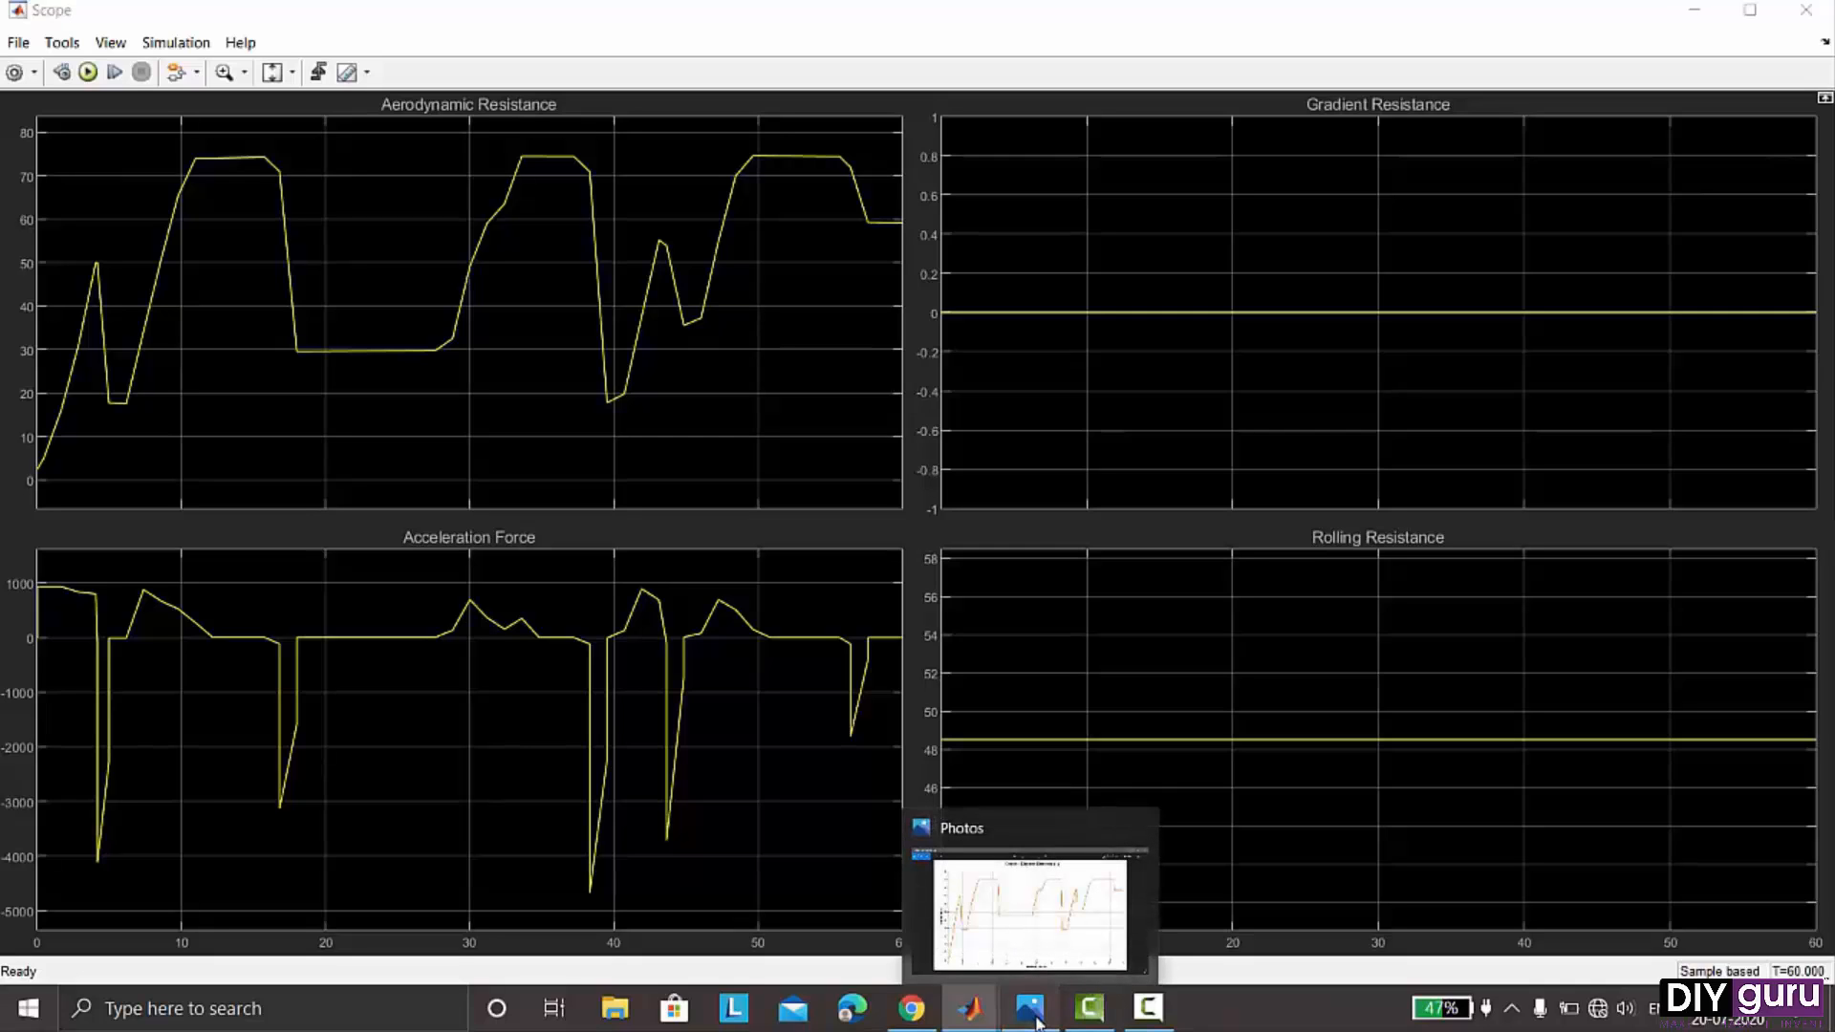
click(1038, 1023)
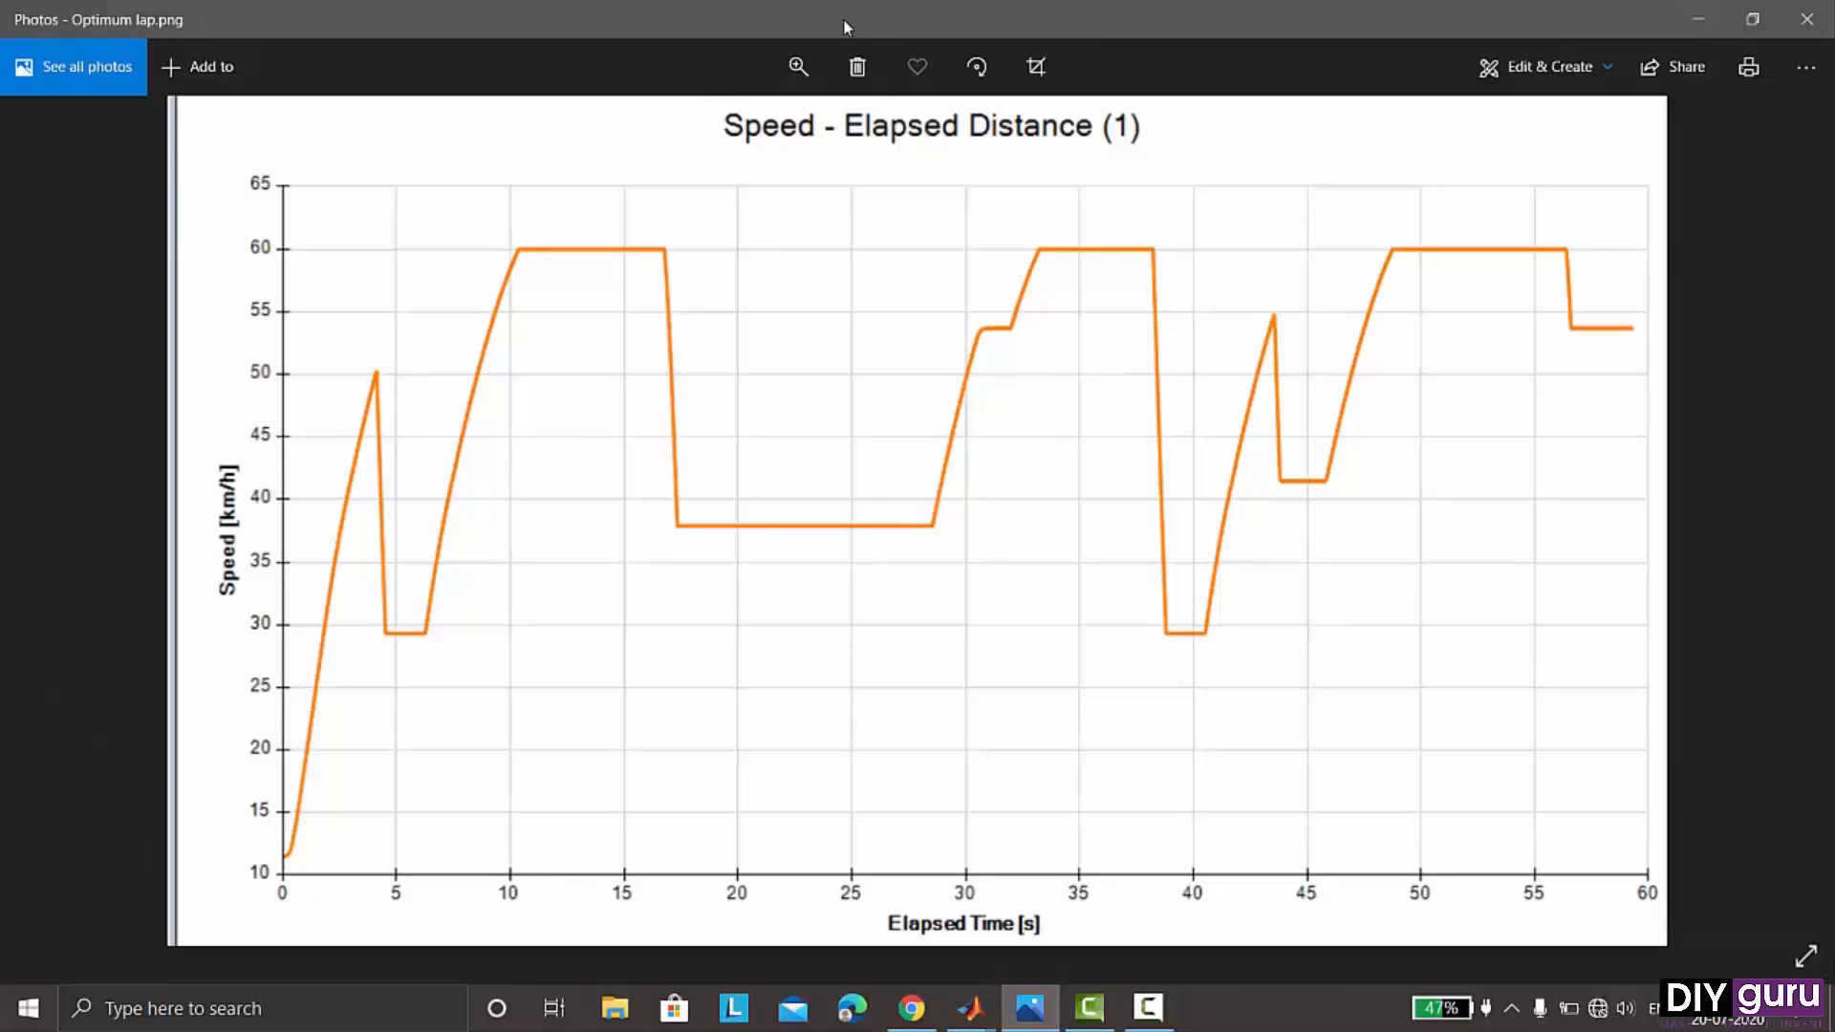
drag(843, 19, 1388, 170)
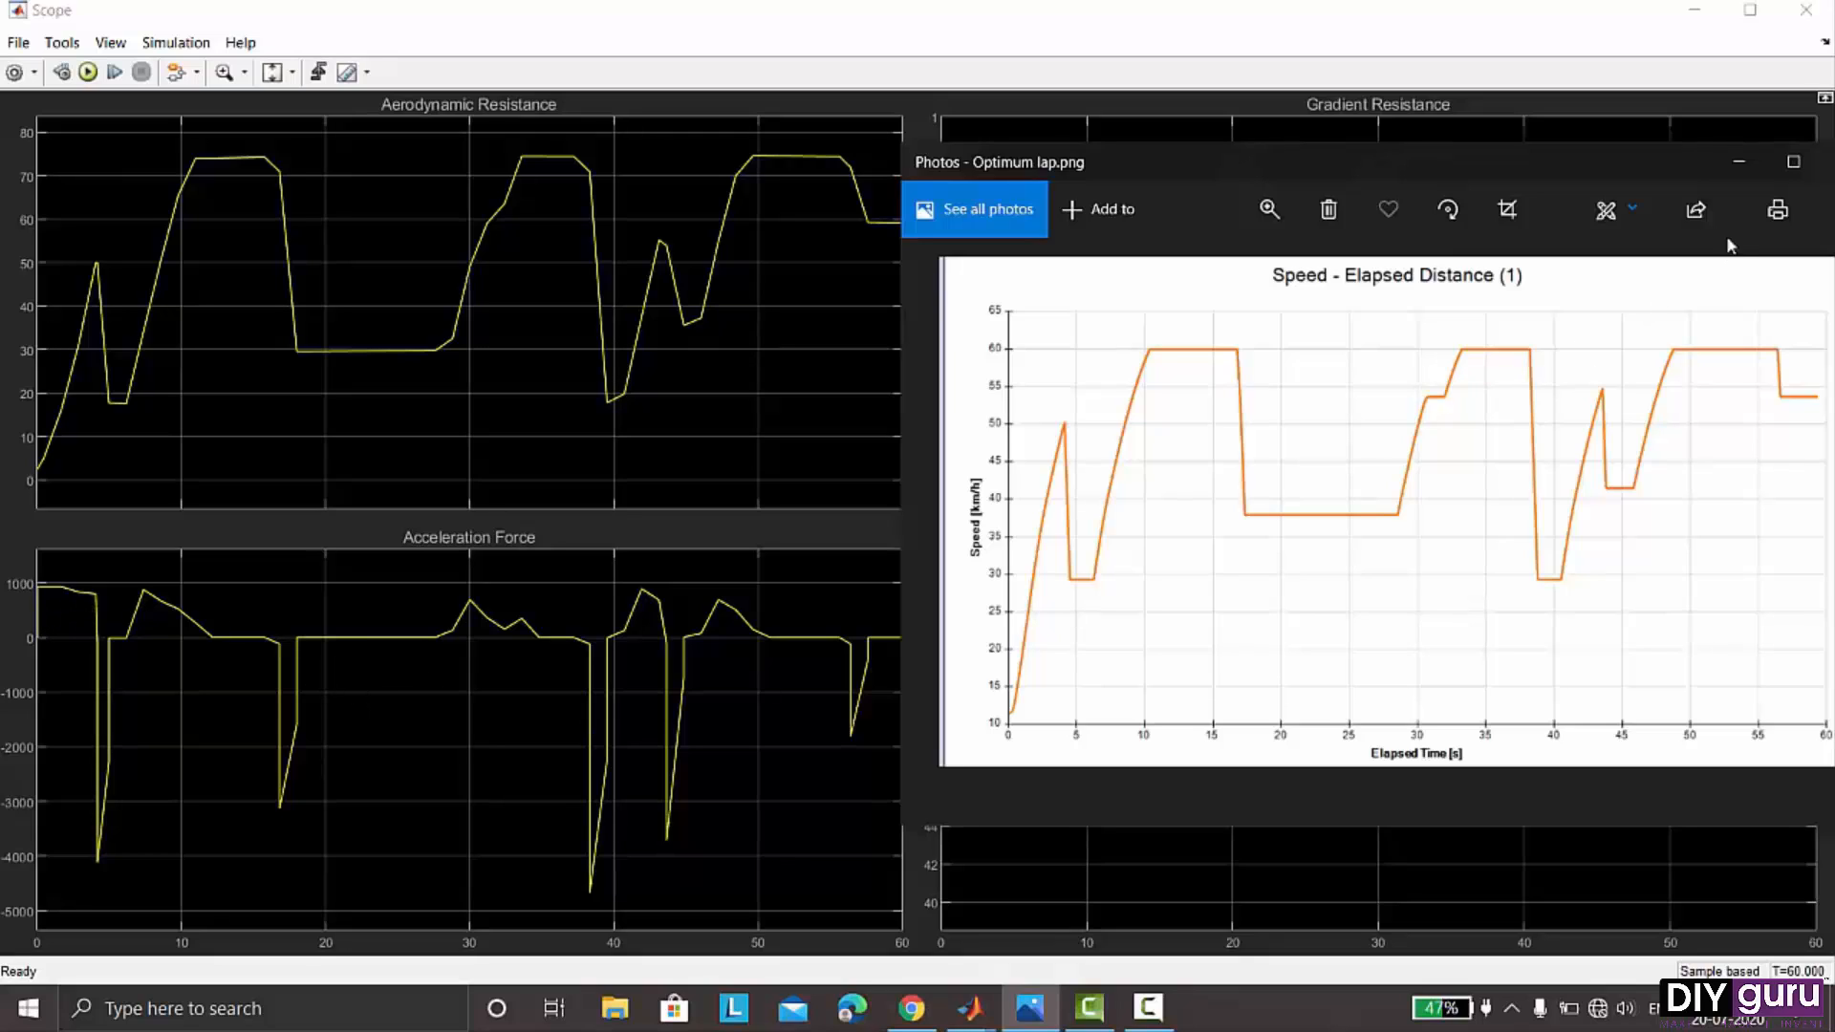
drag(1665, 151, 1401, 177)
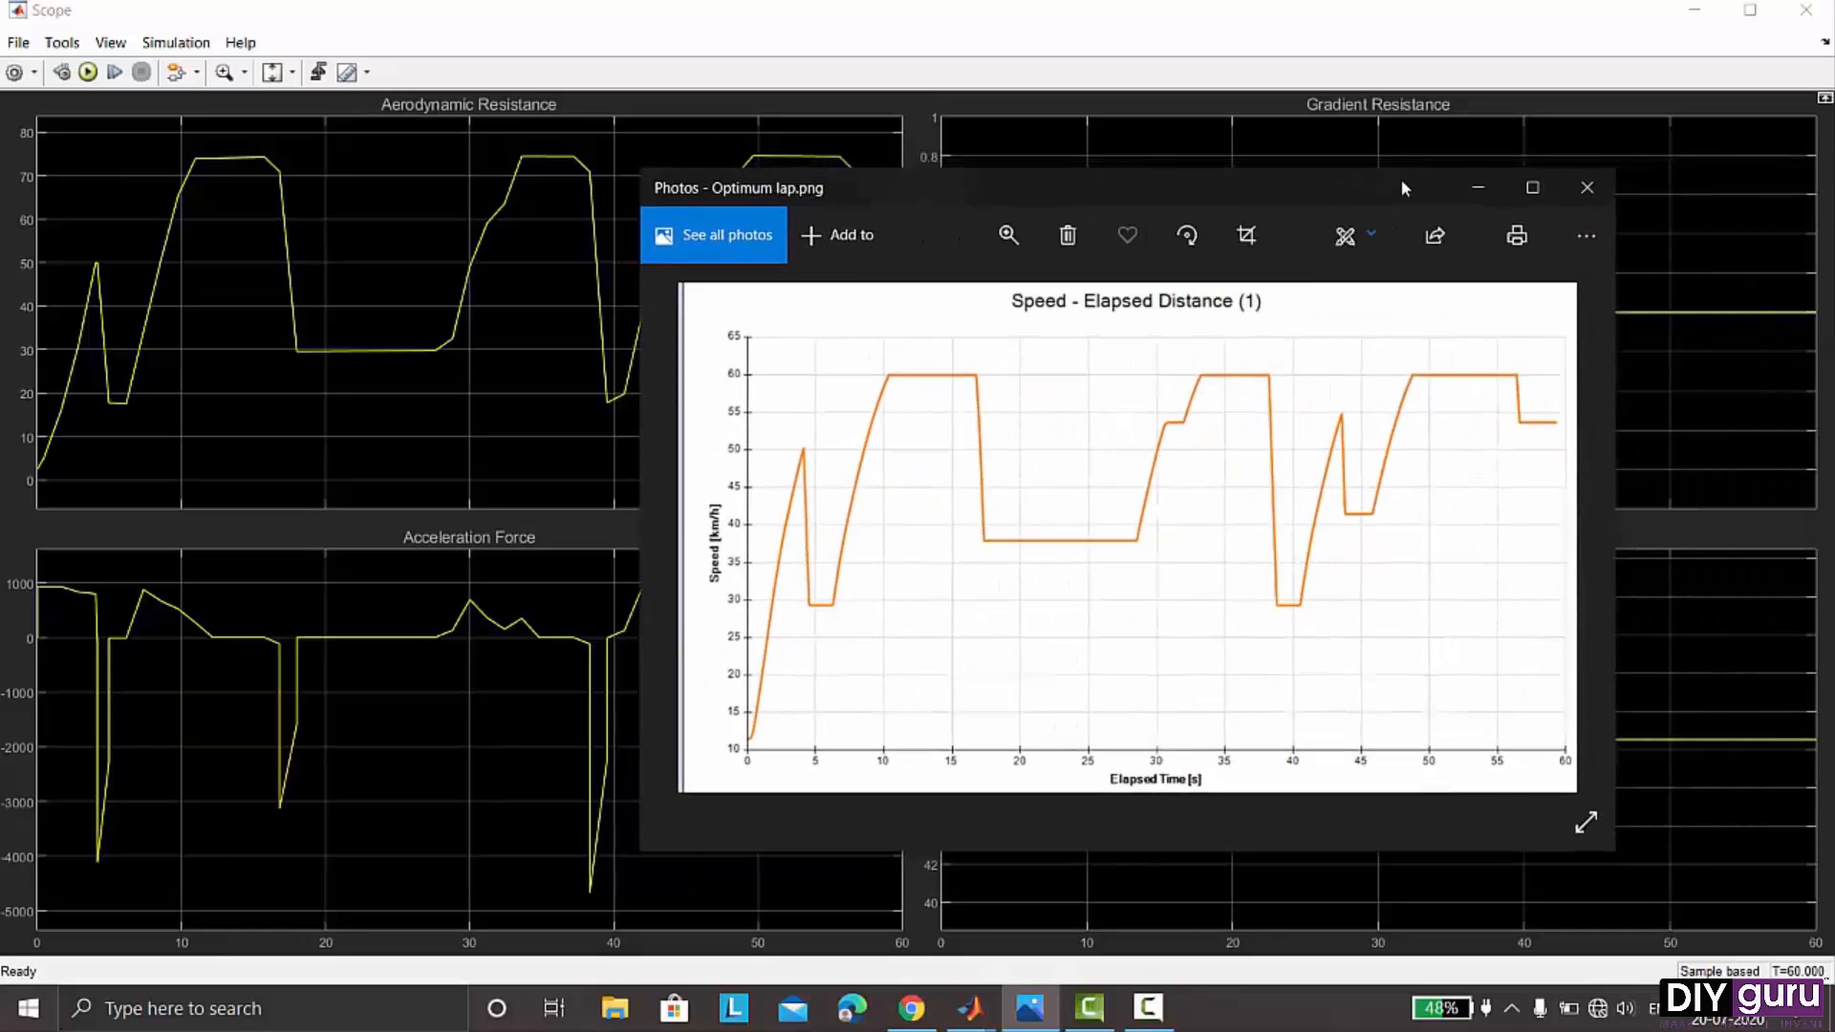
click(1572, 189)
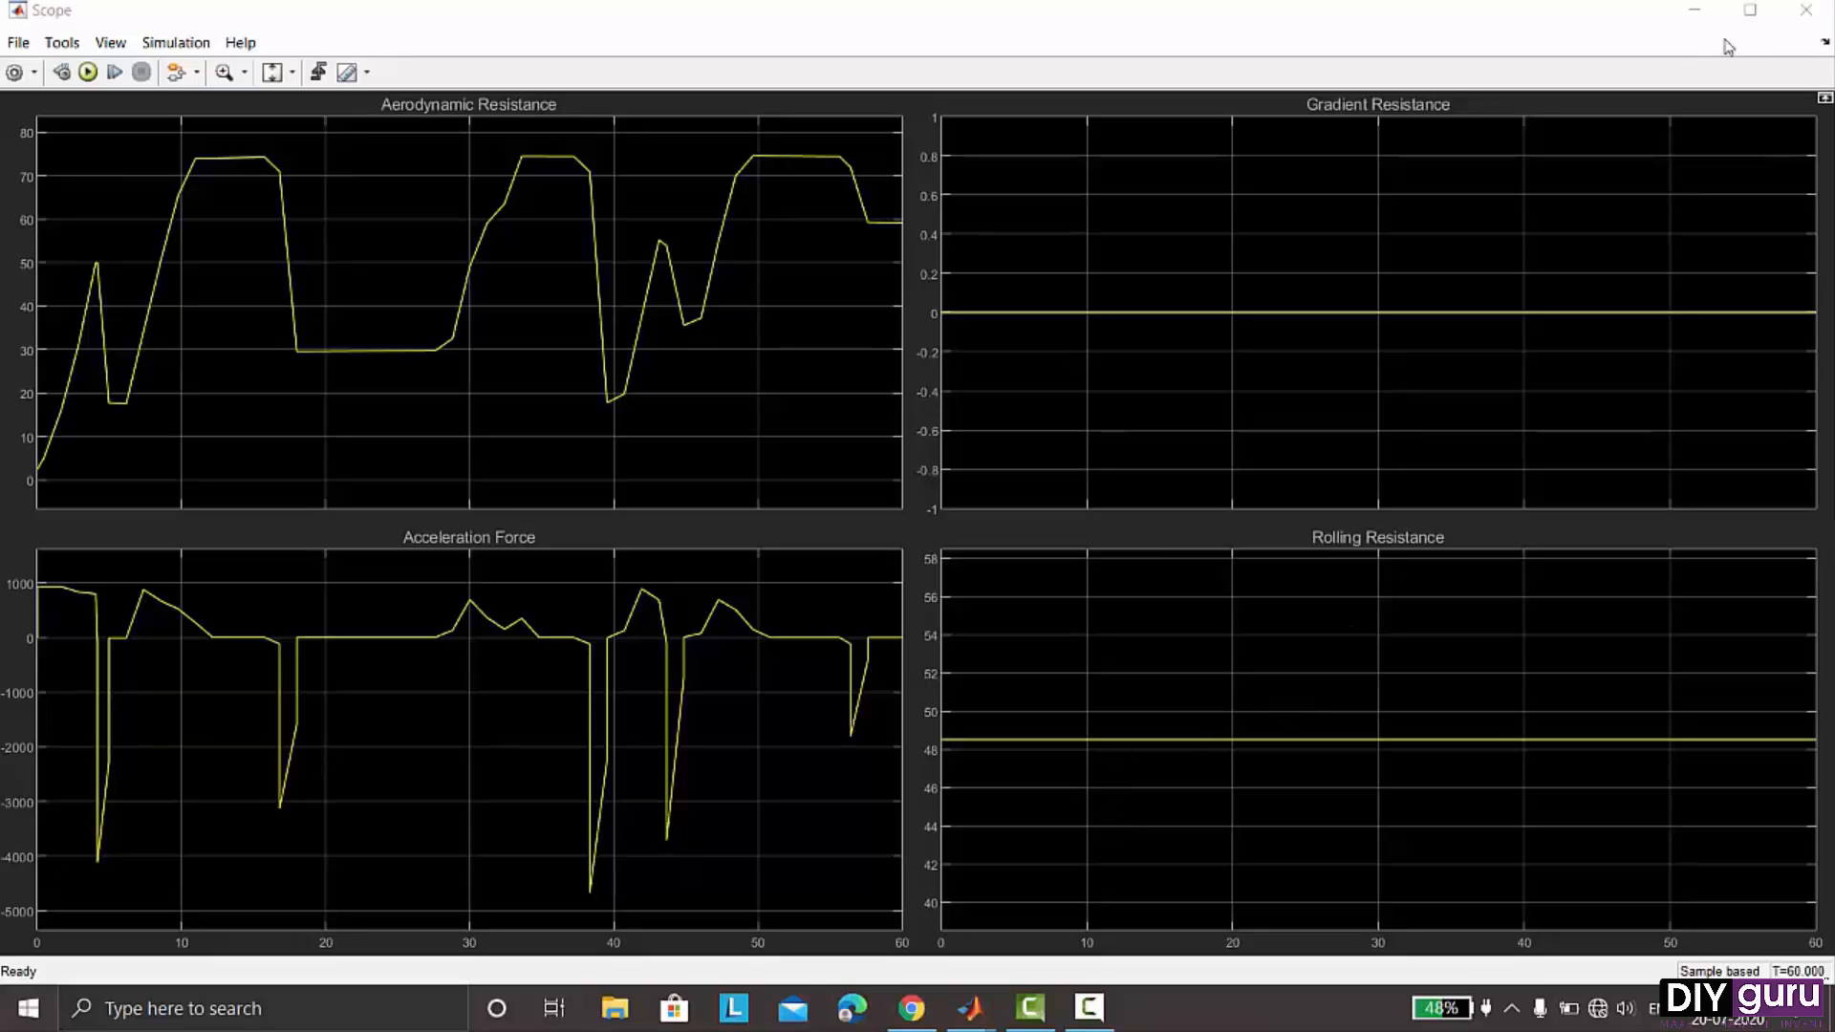
click(1791, 16)
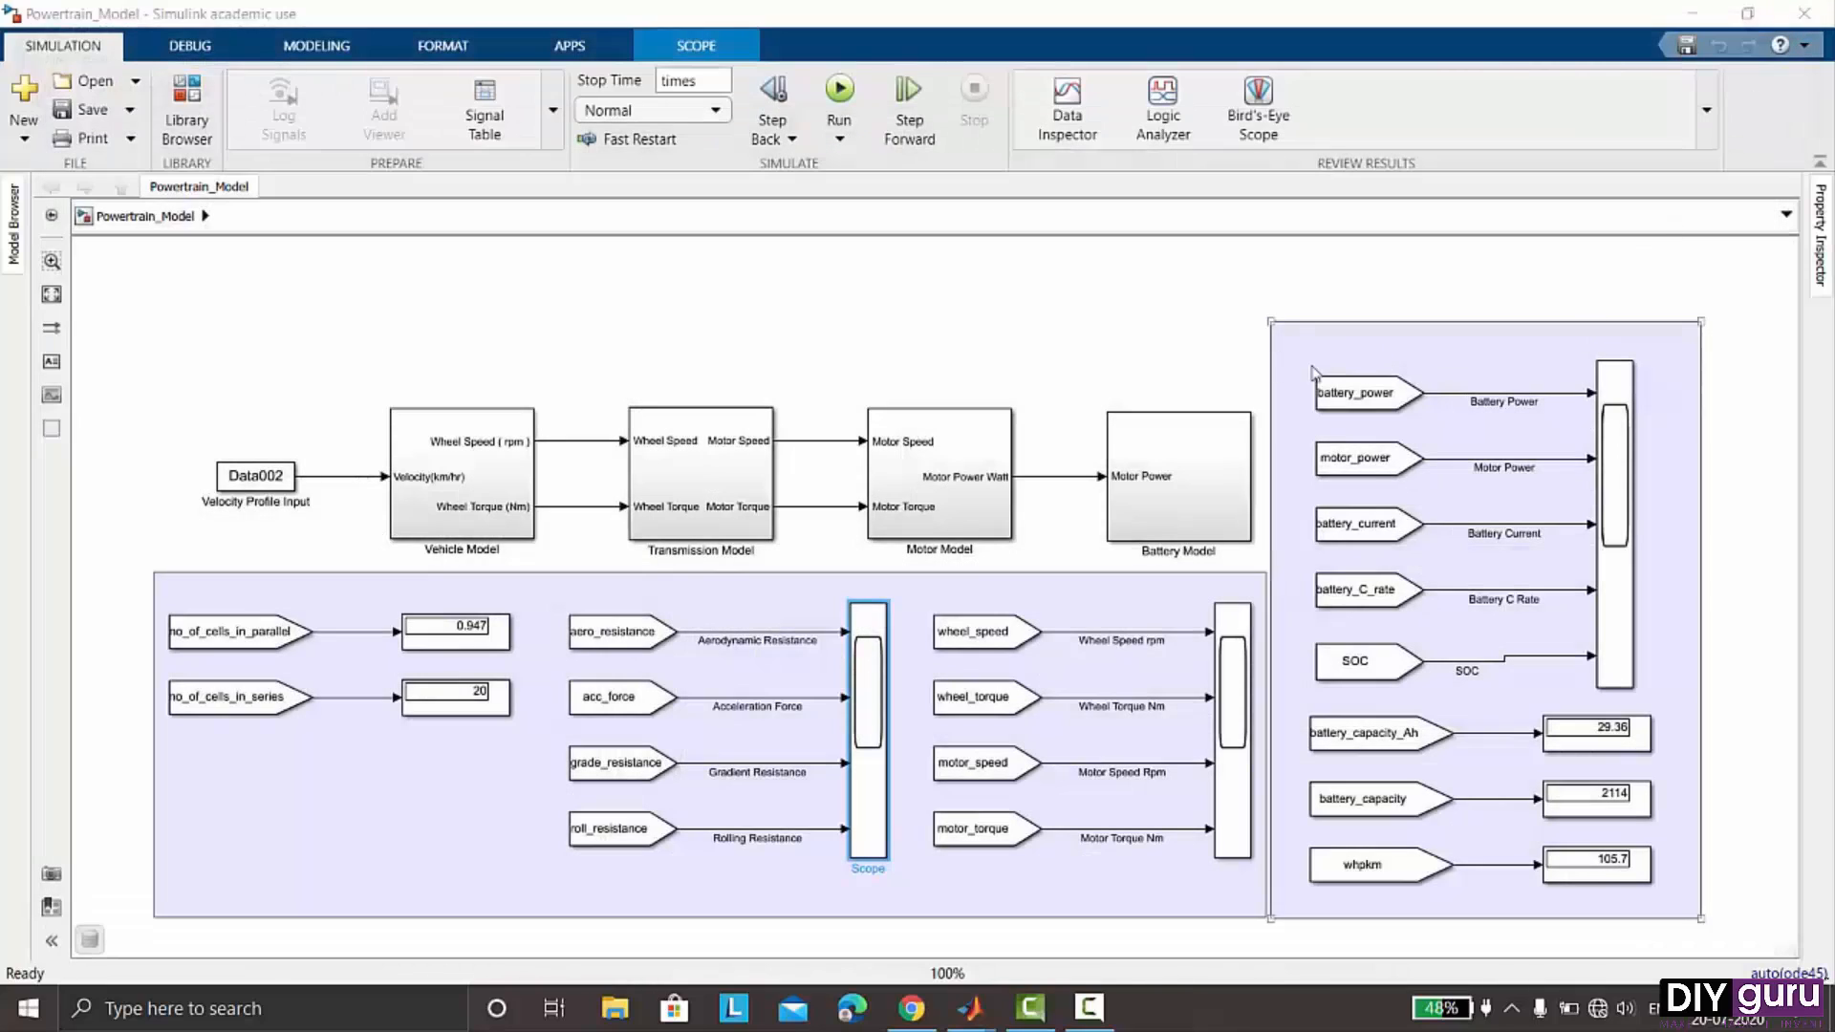
- Open Scope2 to review battery power, current, C rate, motor power and SOC plots, then close it
click(1610, 411)
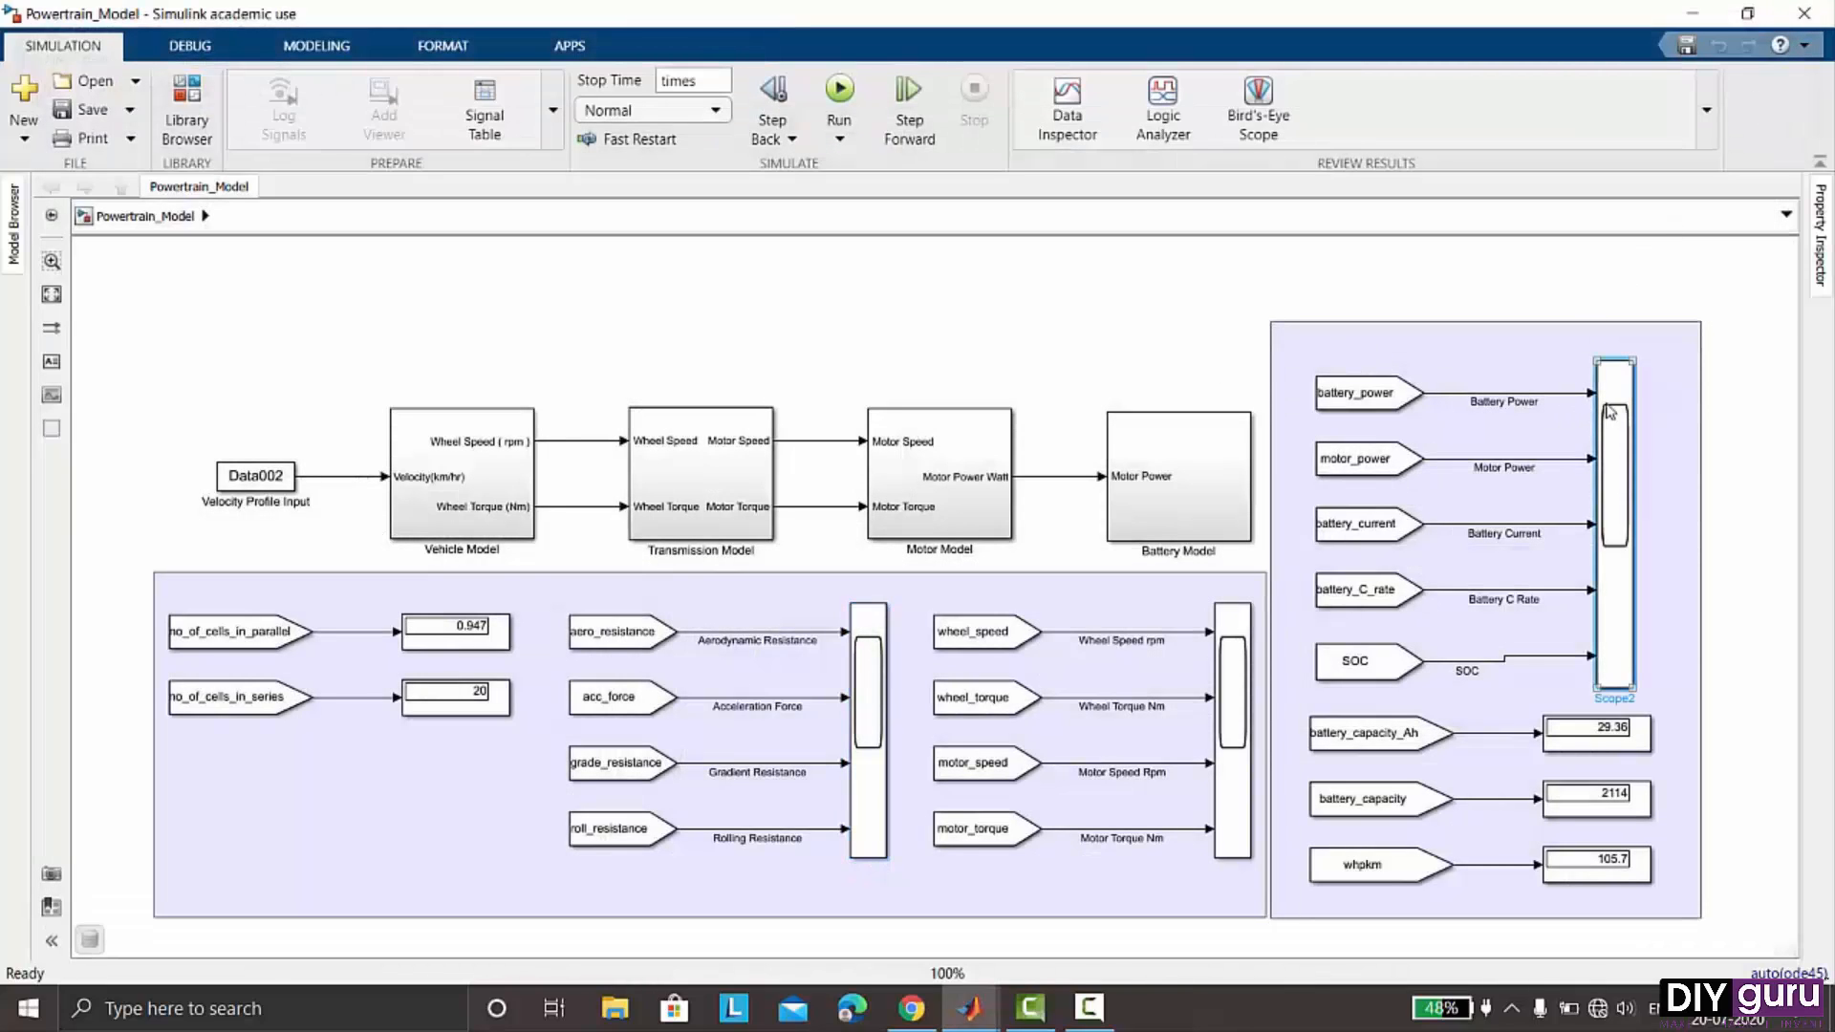
double_click(1611, 411)
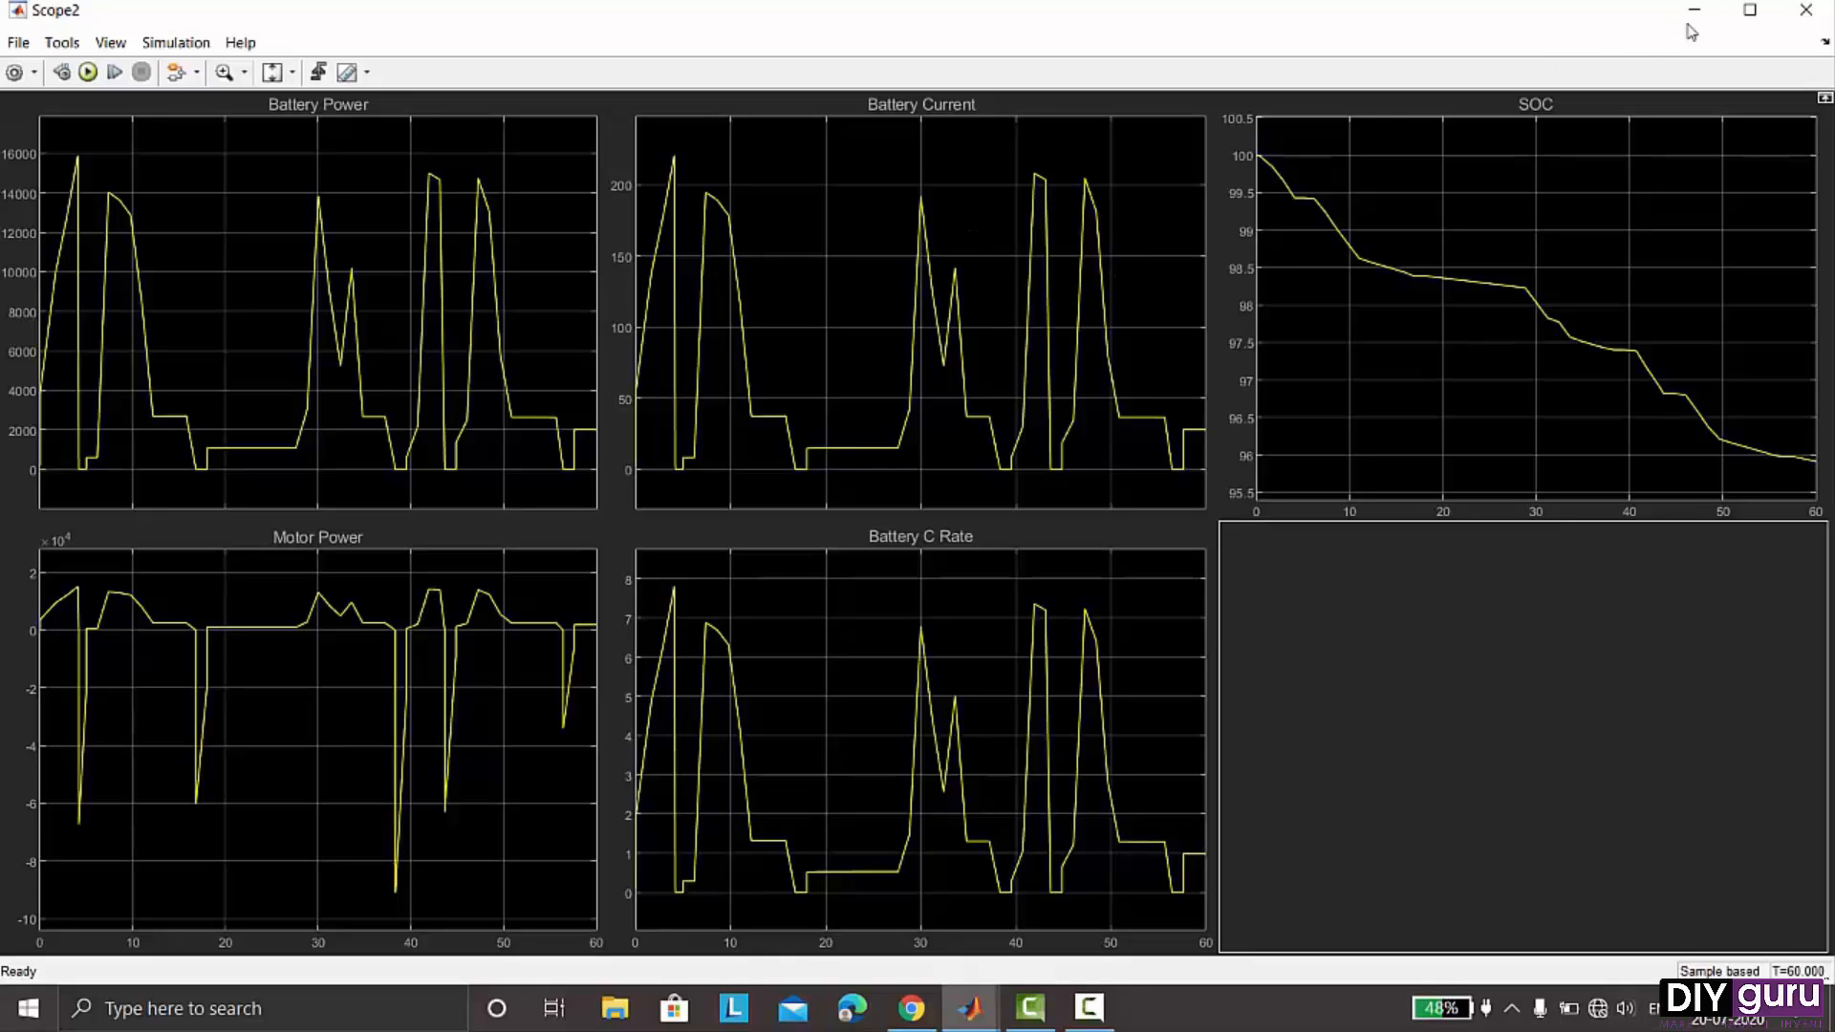
click(1795, 15)
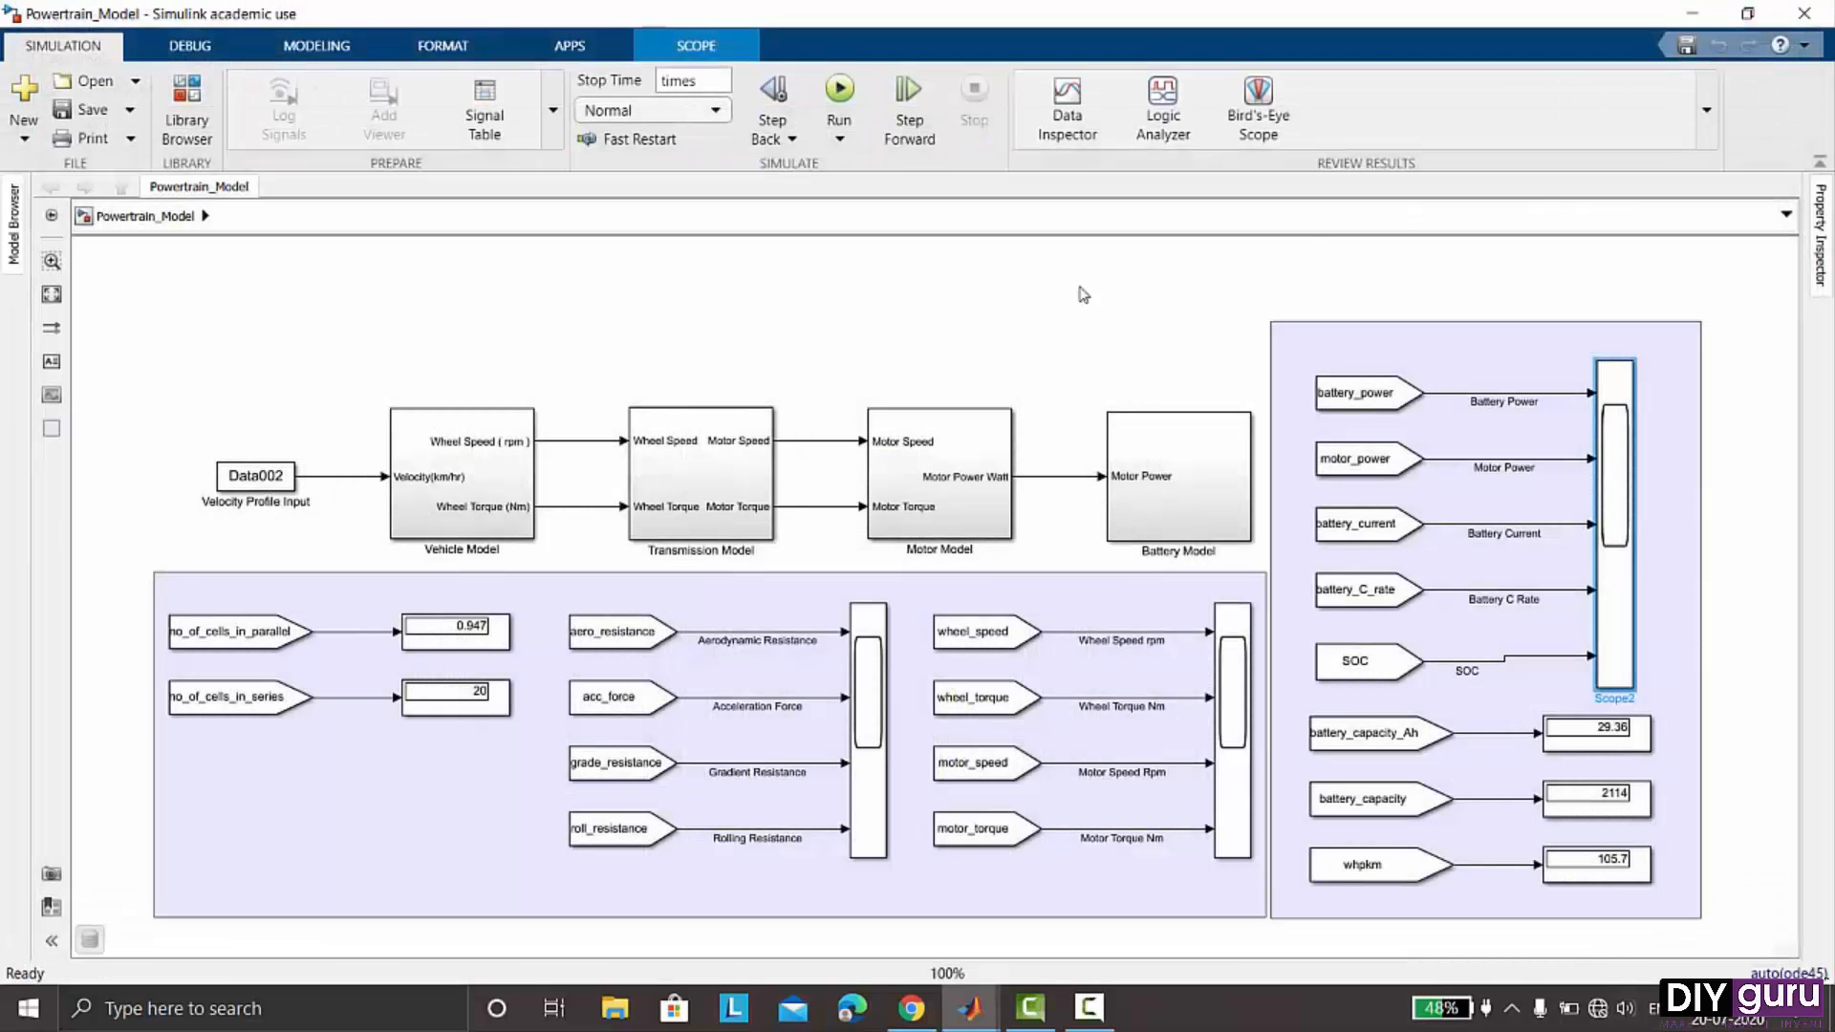
- Open Model Explorer and inspect the Powertrain_Model's Model Workspace parameters, then close it
click(881, 342)
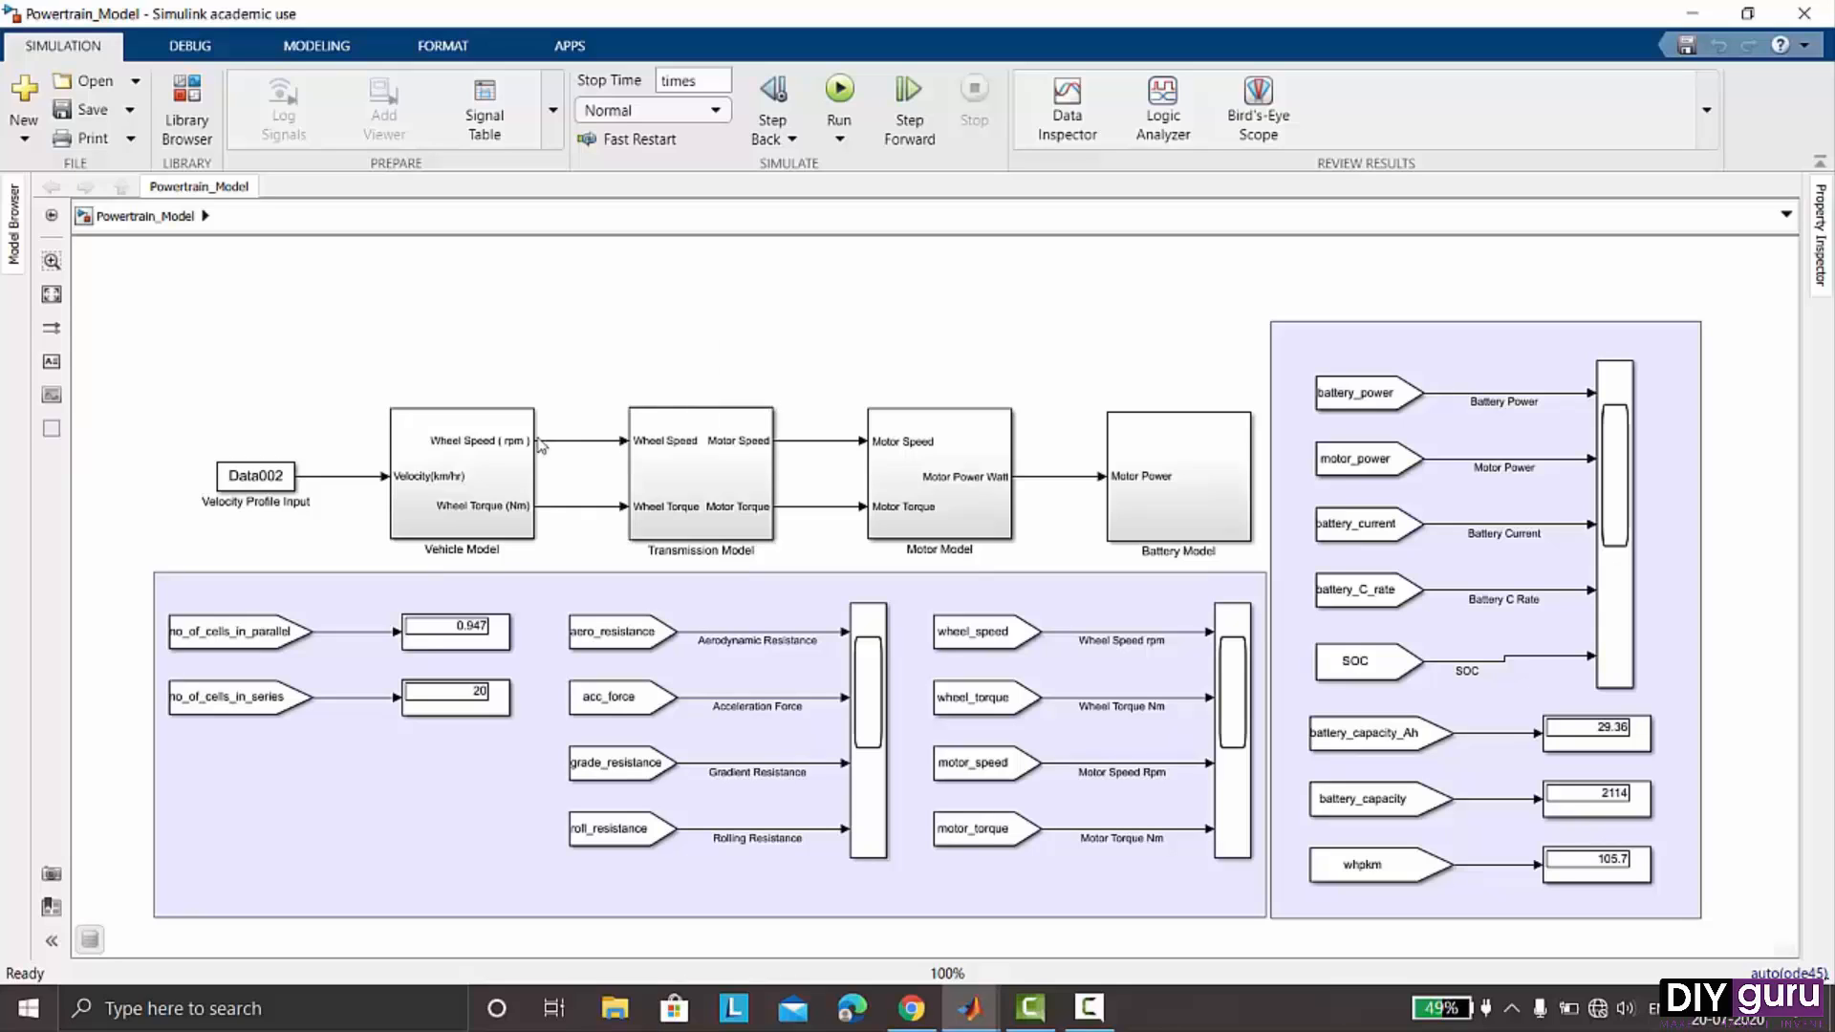
click(465, 449)
click(736, 509)
click(726, 346)
click(308, 48)
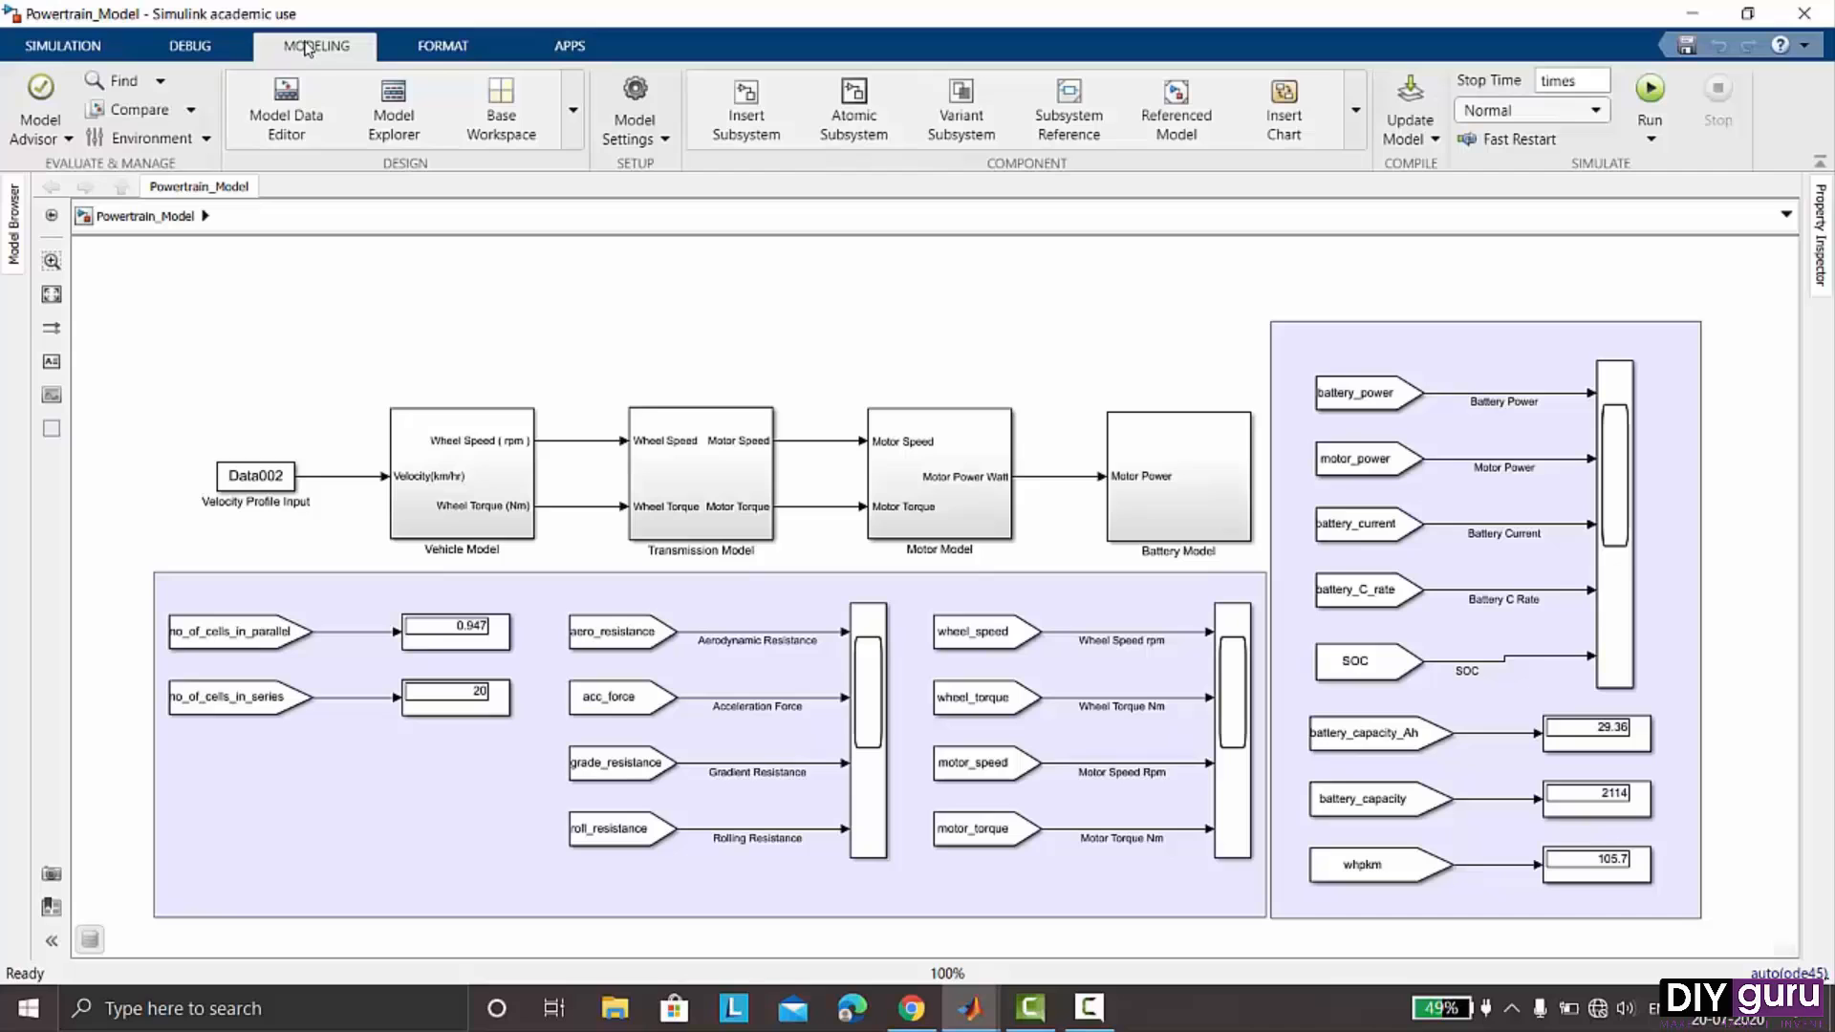
click(394, 127)
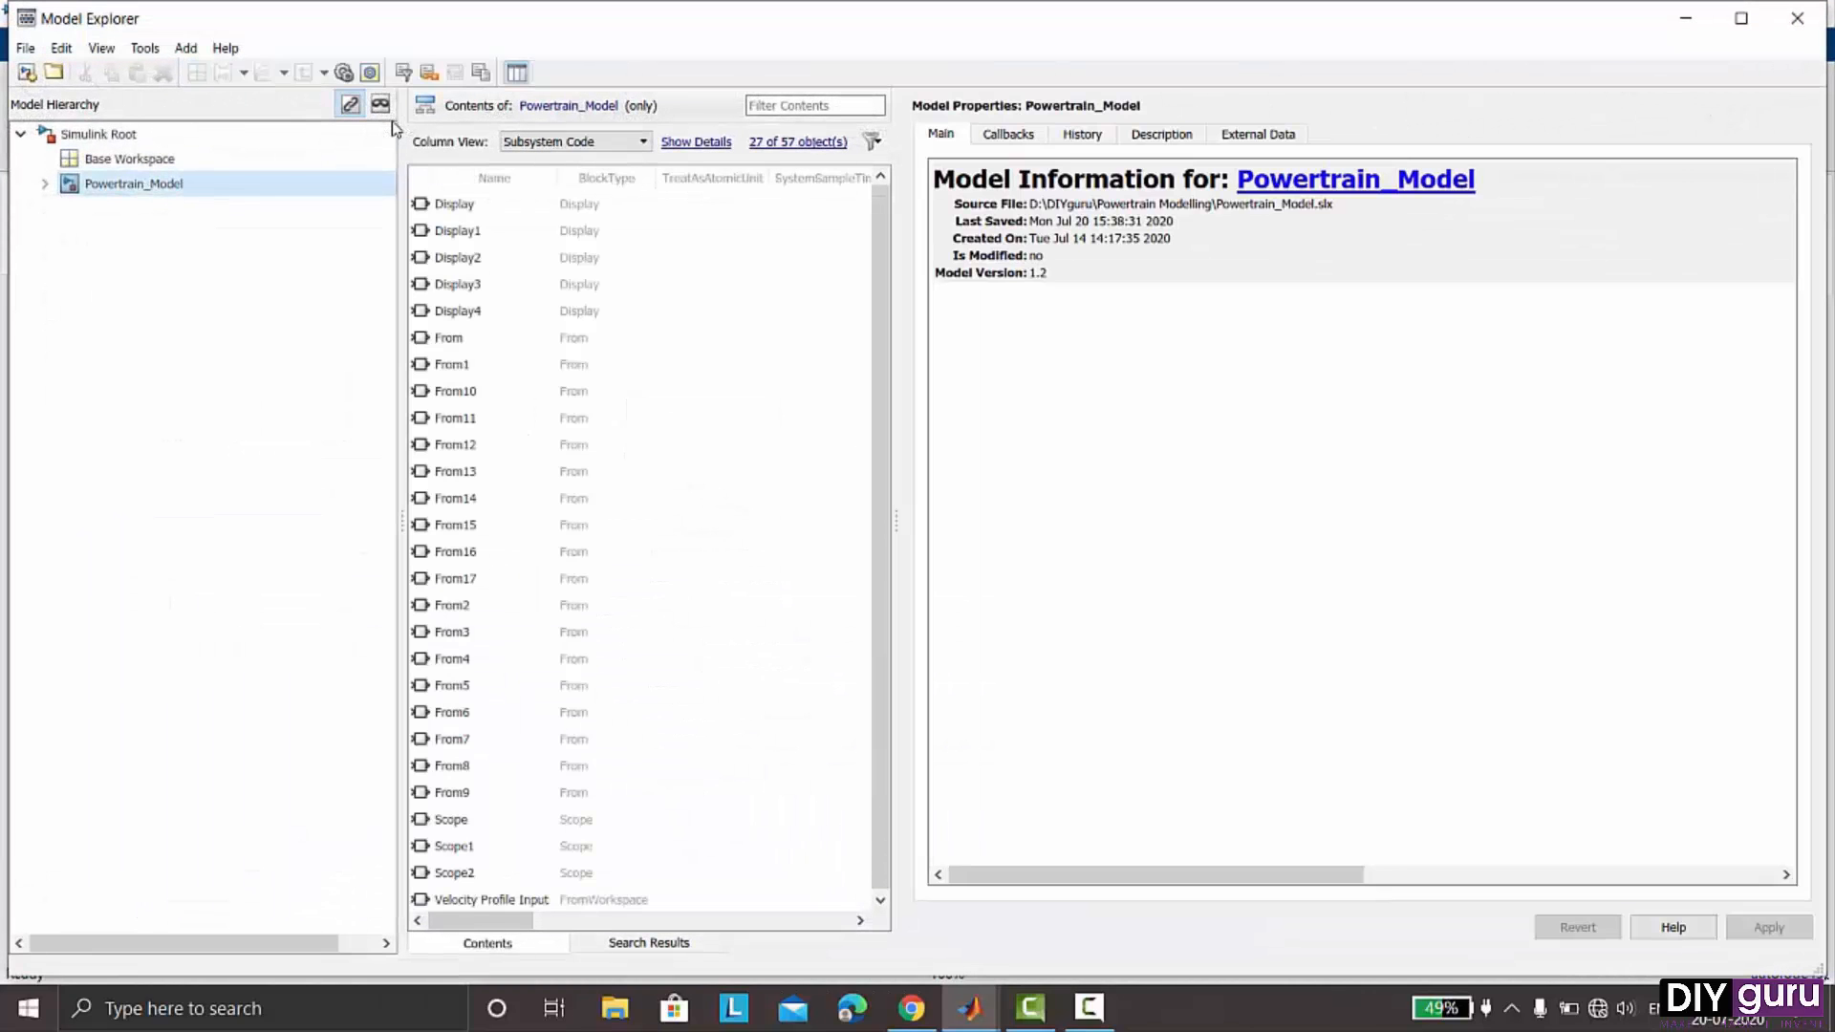
click(44, 184)
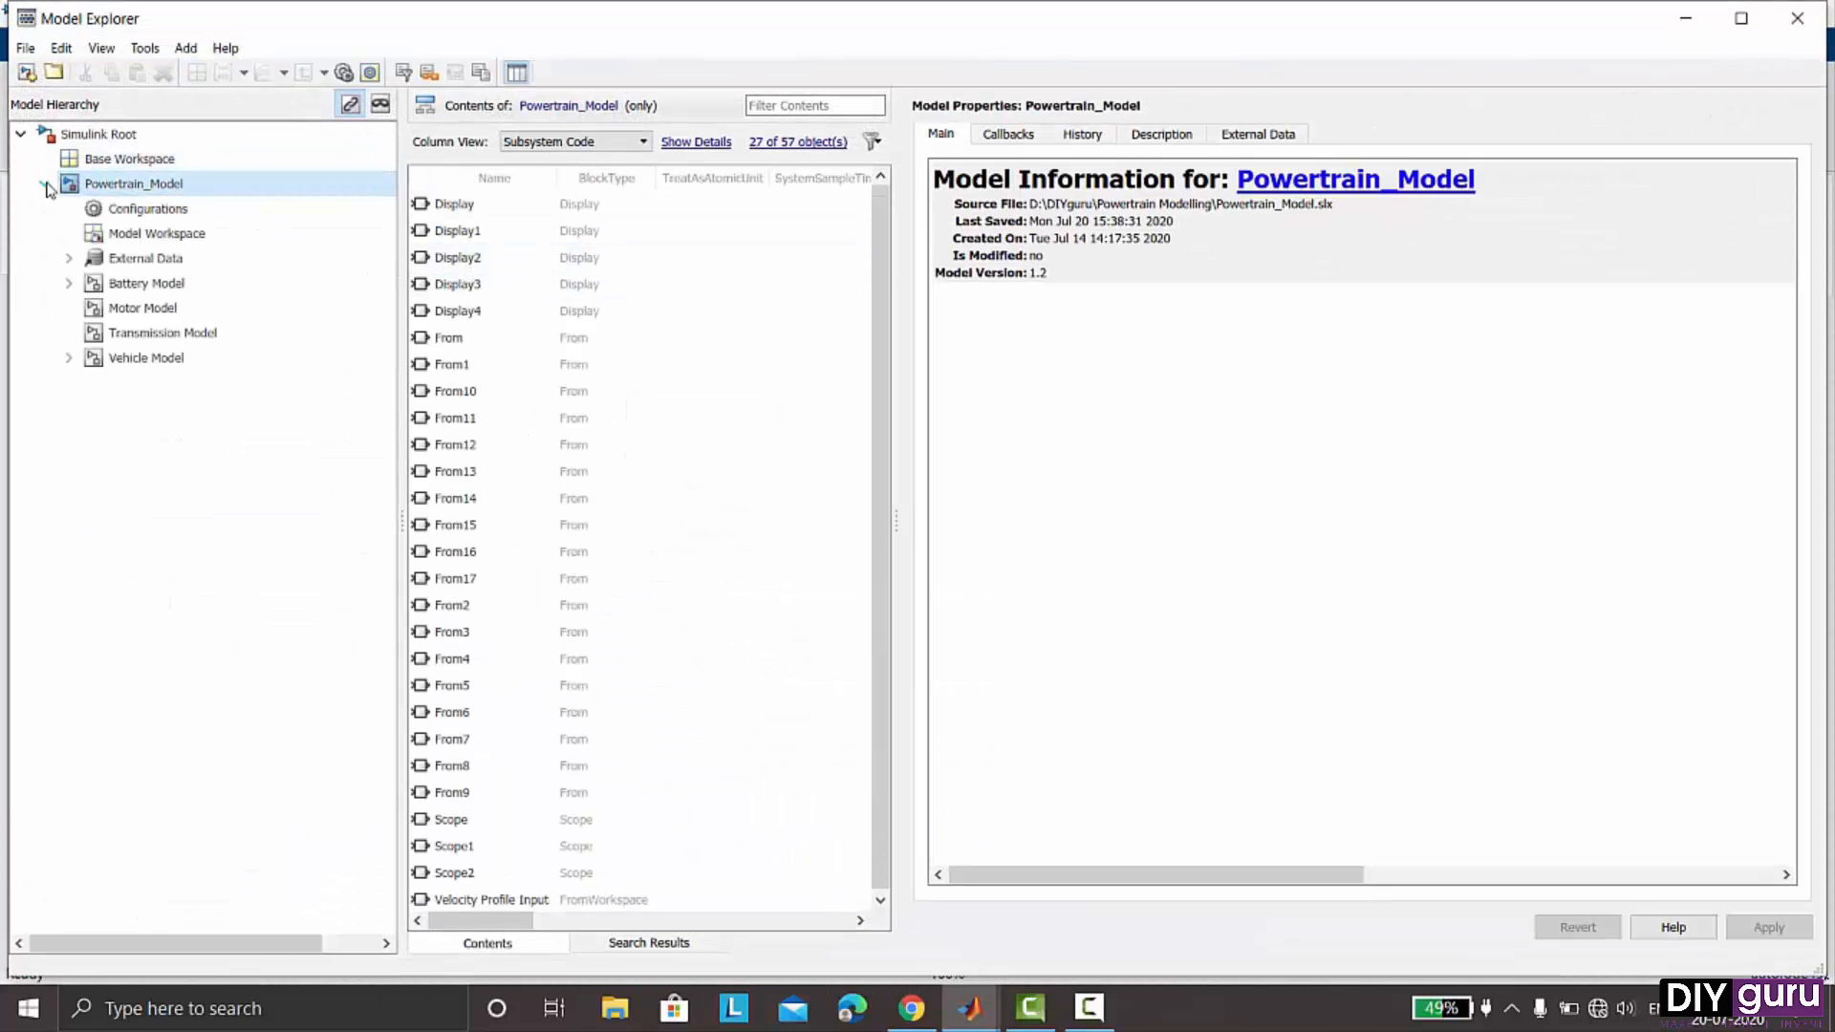
click(130, 239)
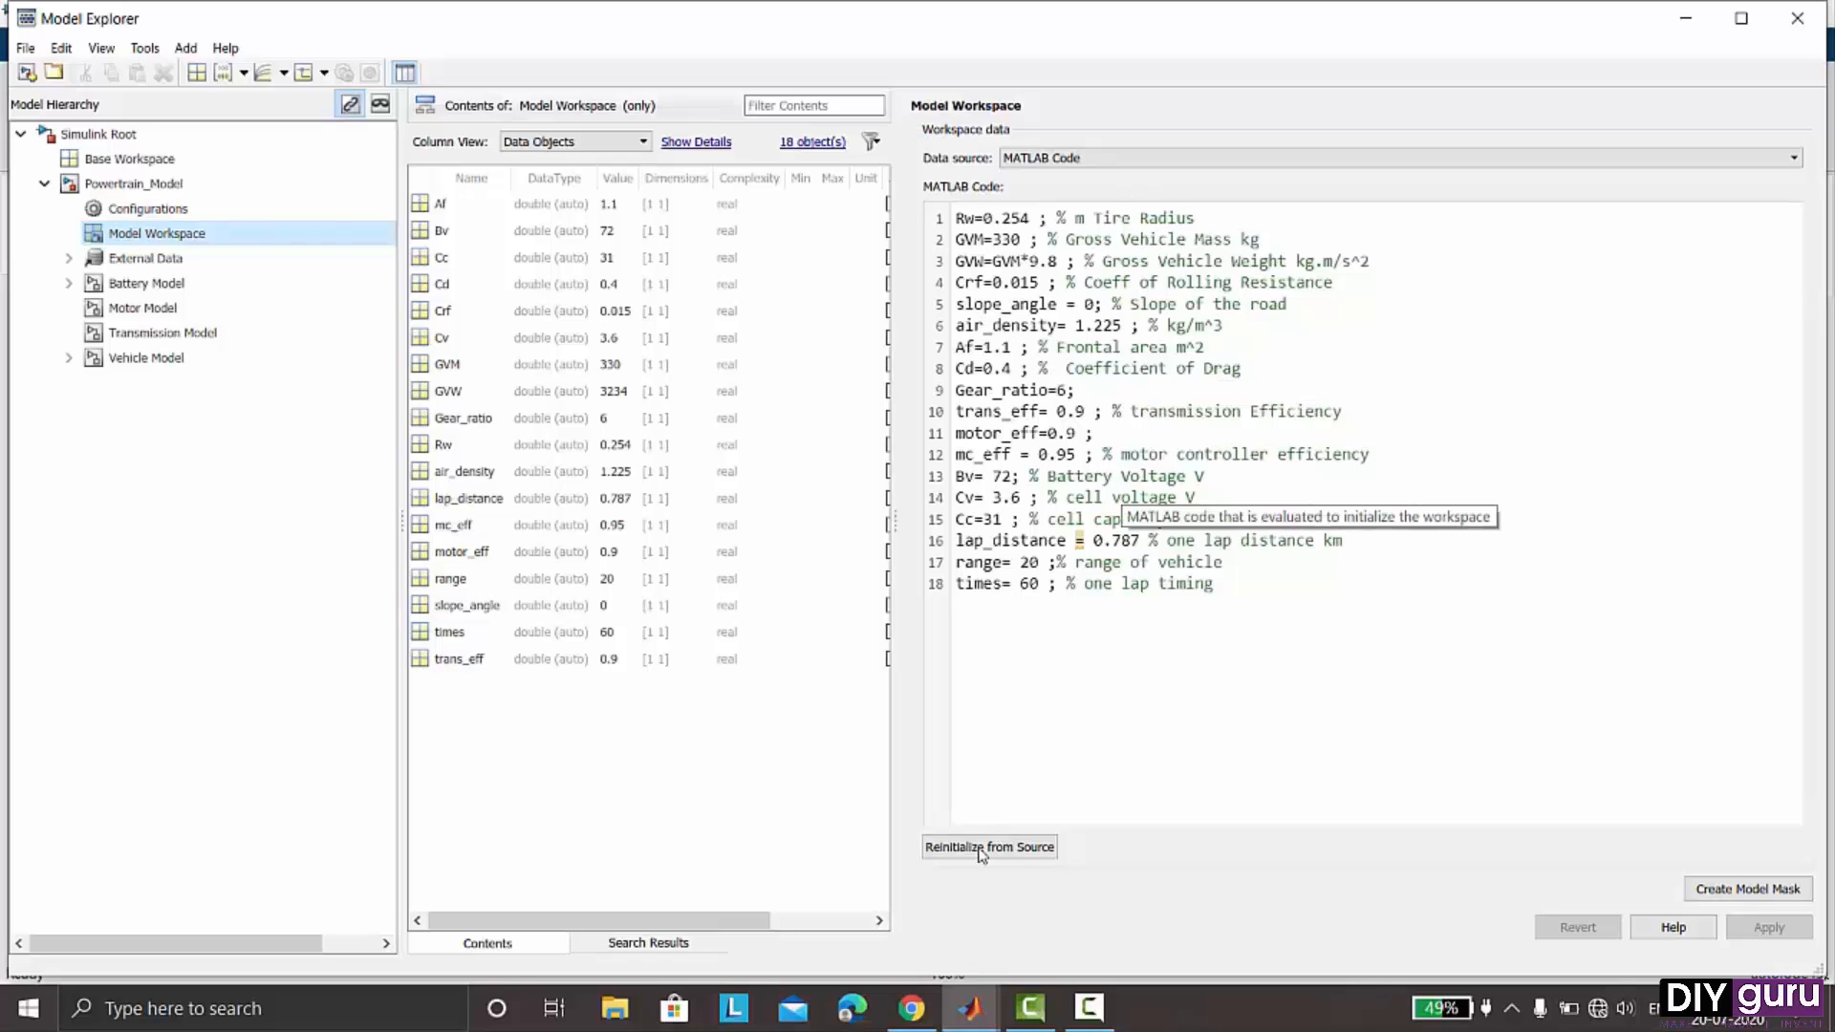
click(1780, 38)
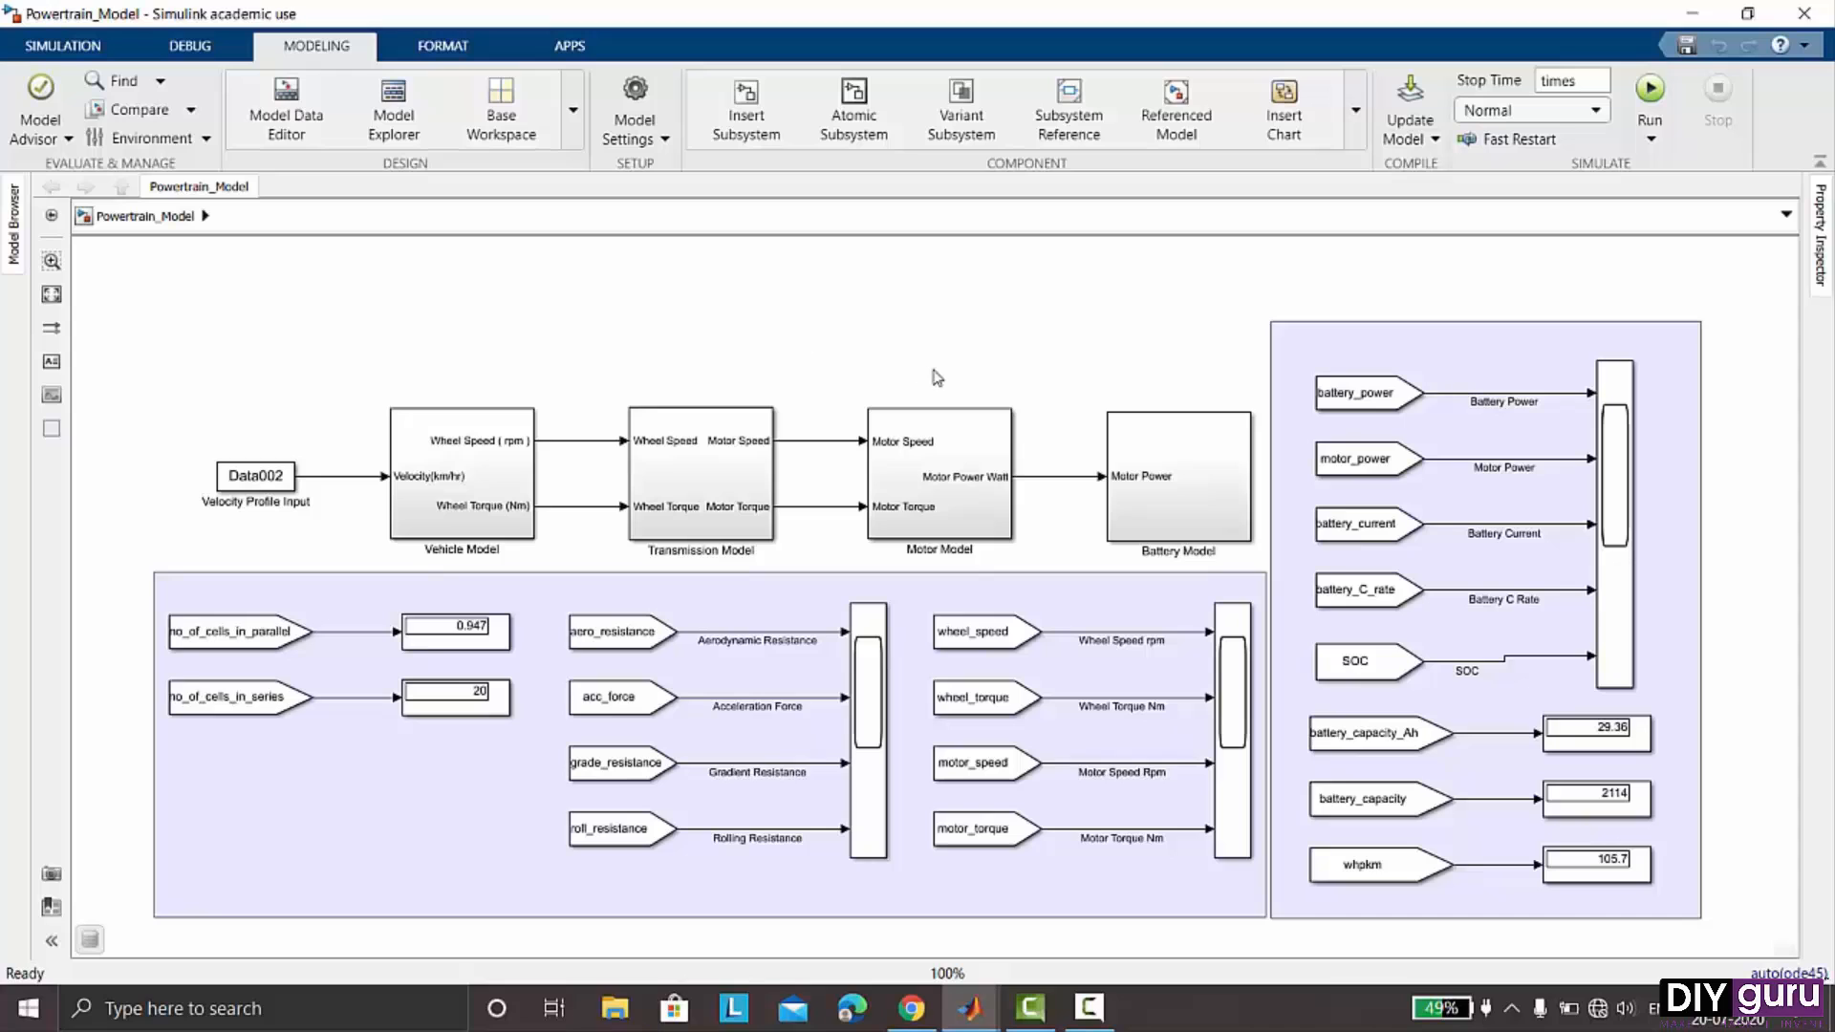
- Switch to the MATLAB window and open Optimum lap.png outside MATLAB to view the speed profile
click(847, 819)
click(970, 1008)
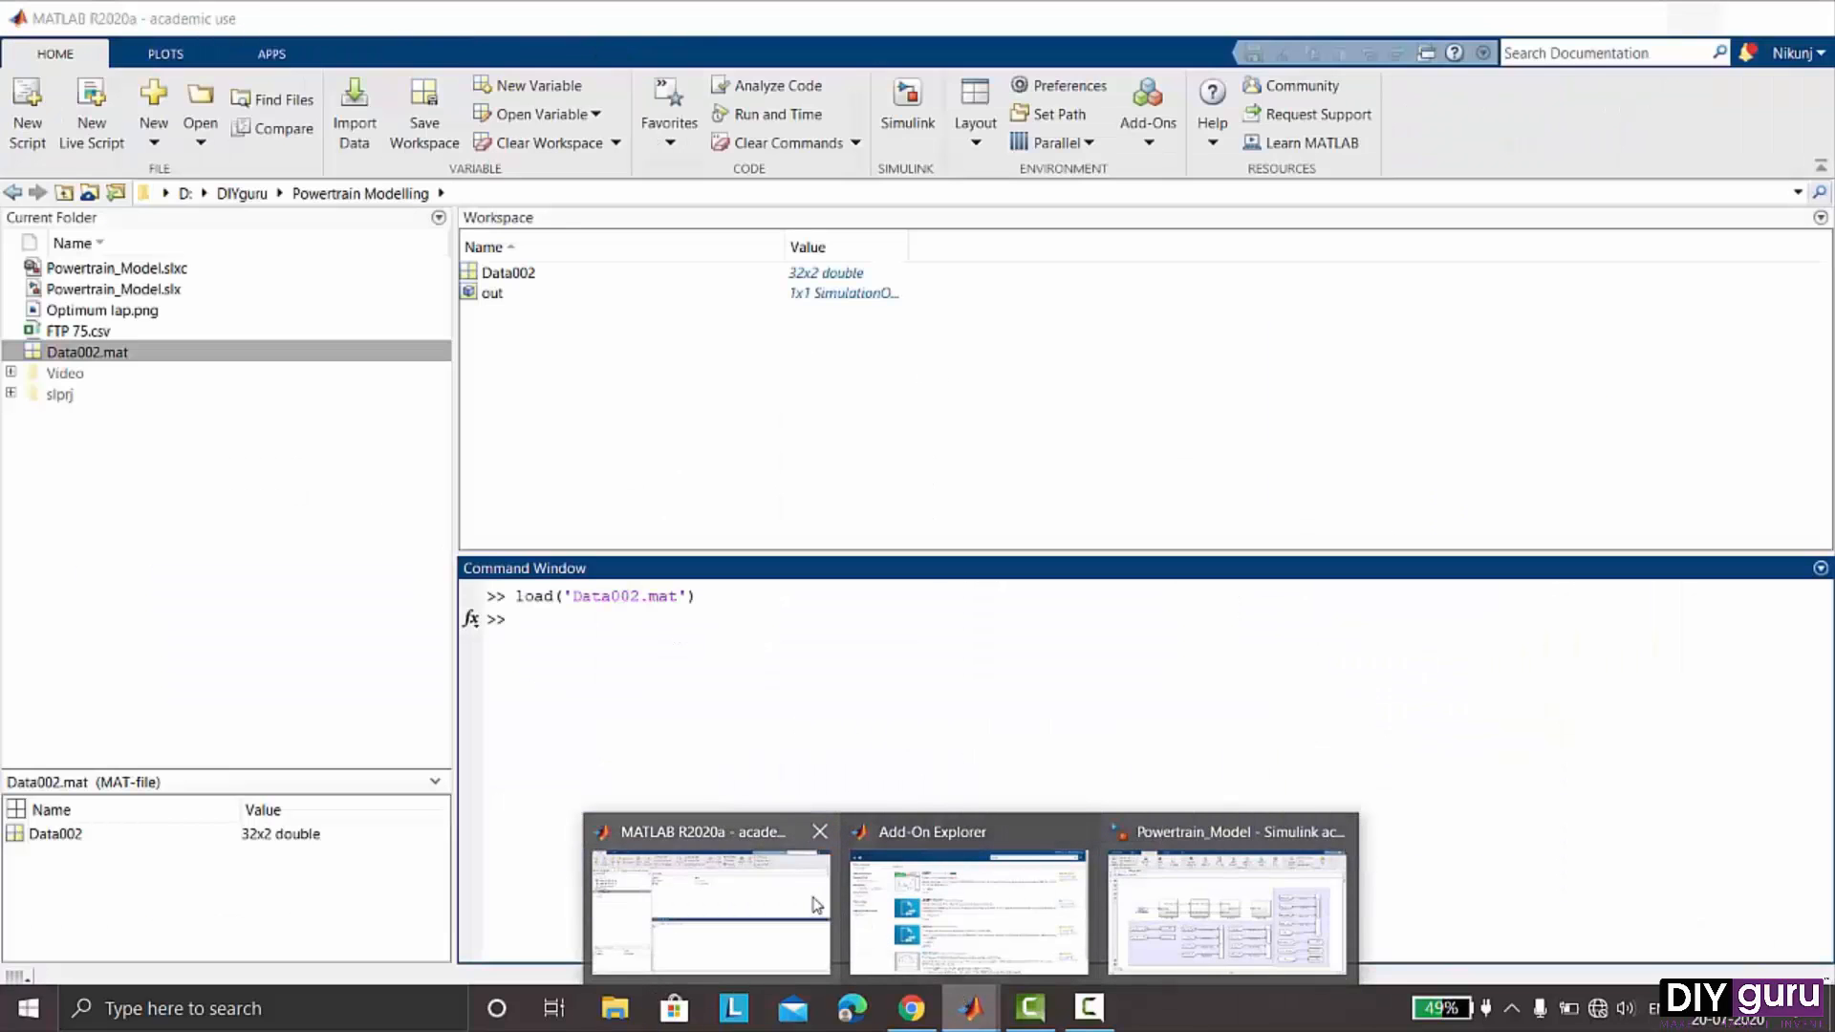
click(818, 905)
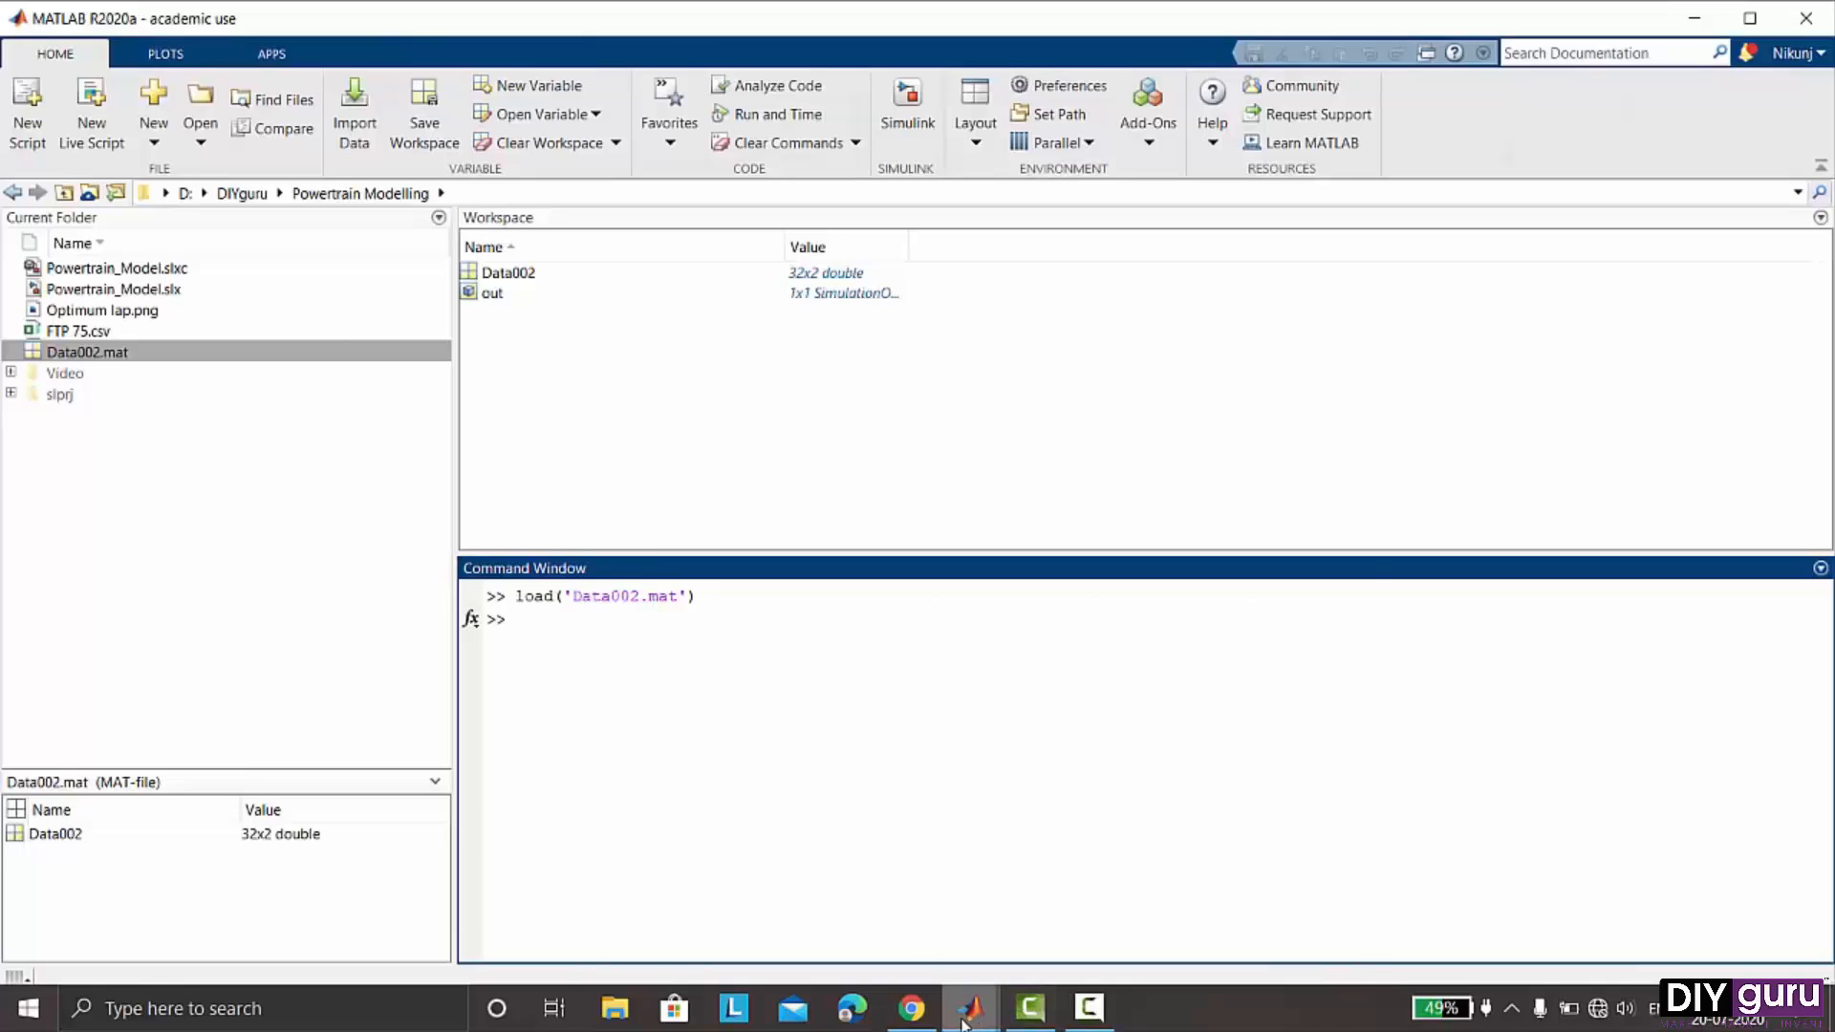
mouse_move(963, 1025)
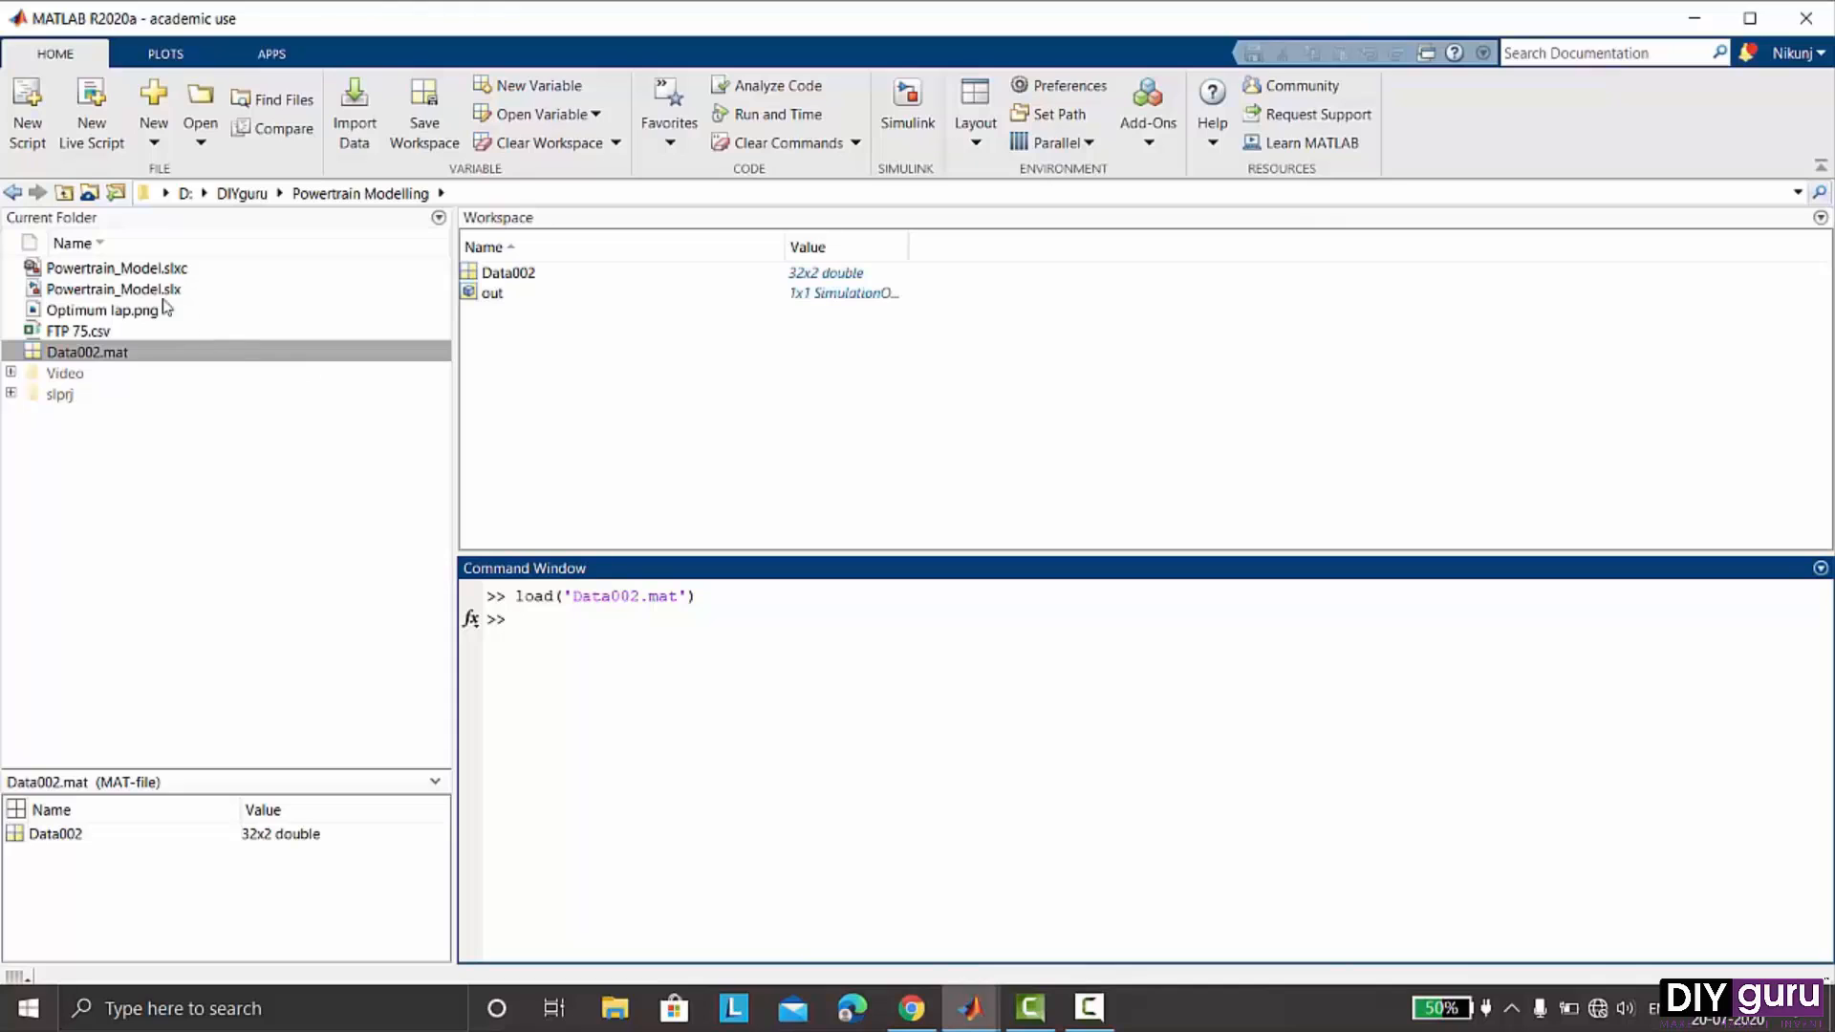
click(121, 313)
right_click(122, 314)
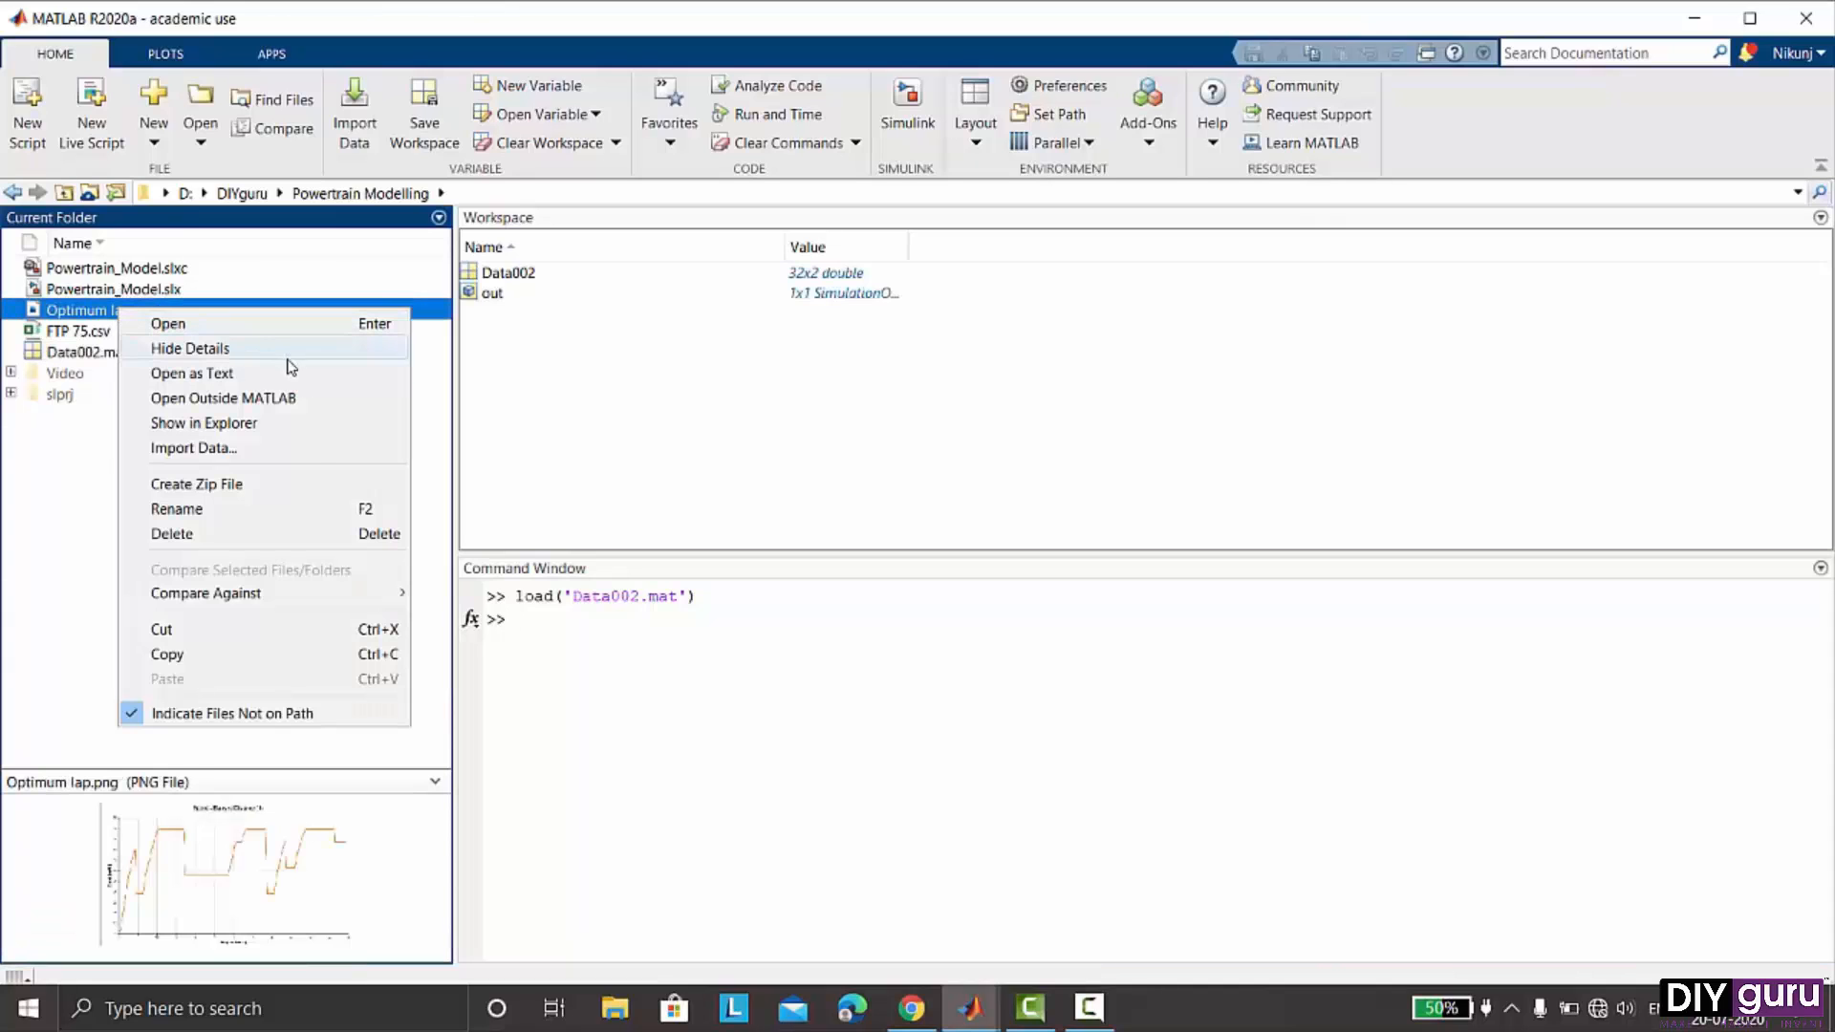
click(325, 402)
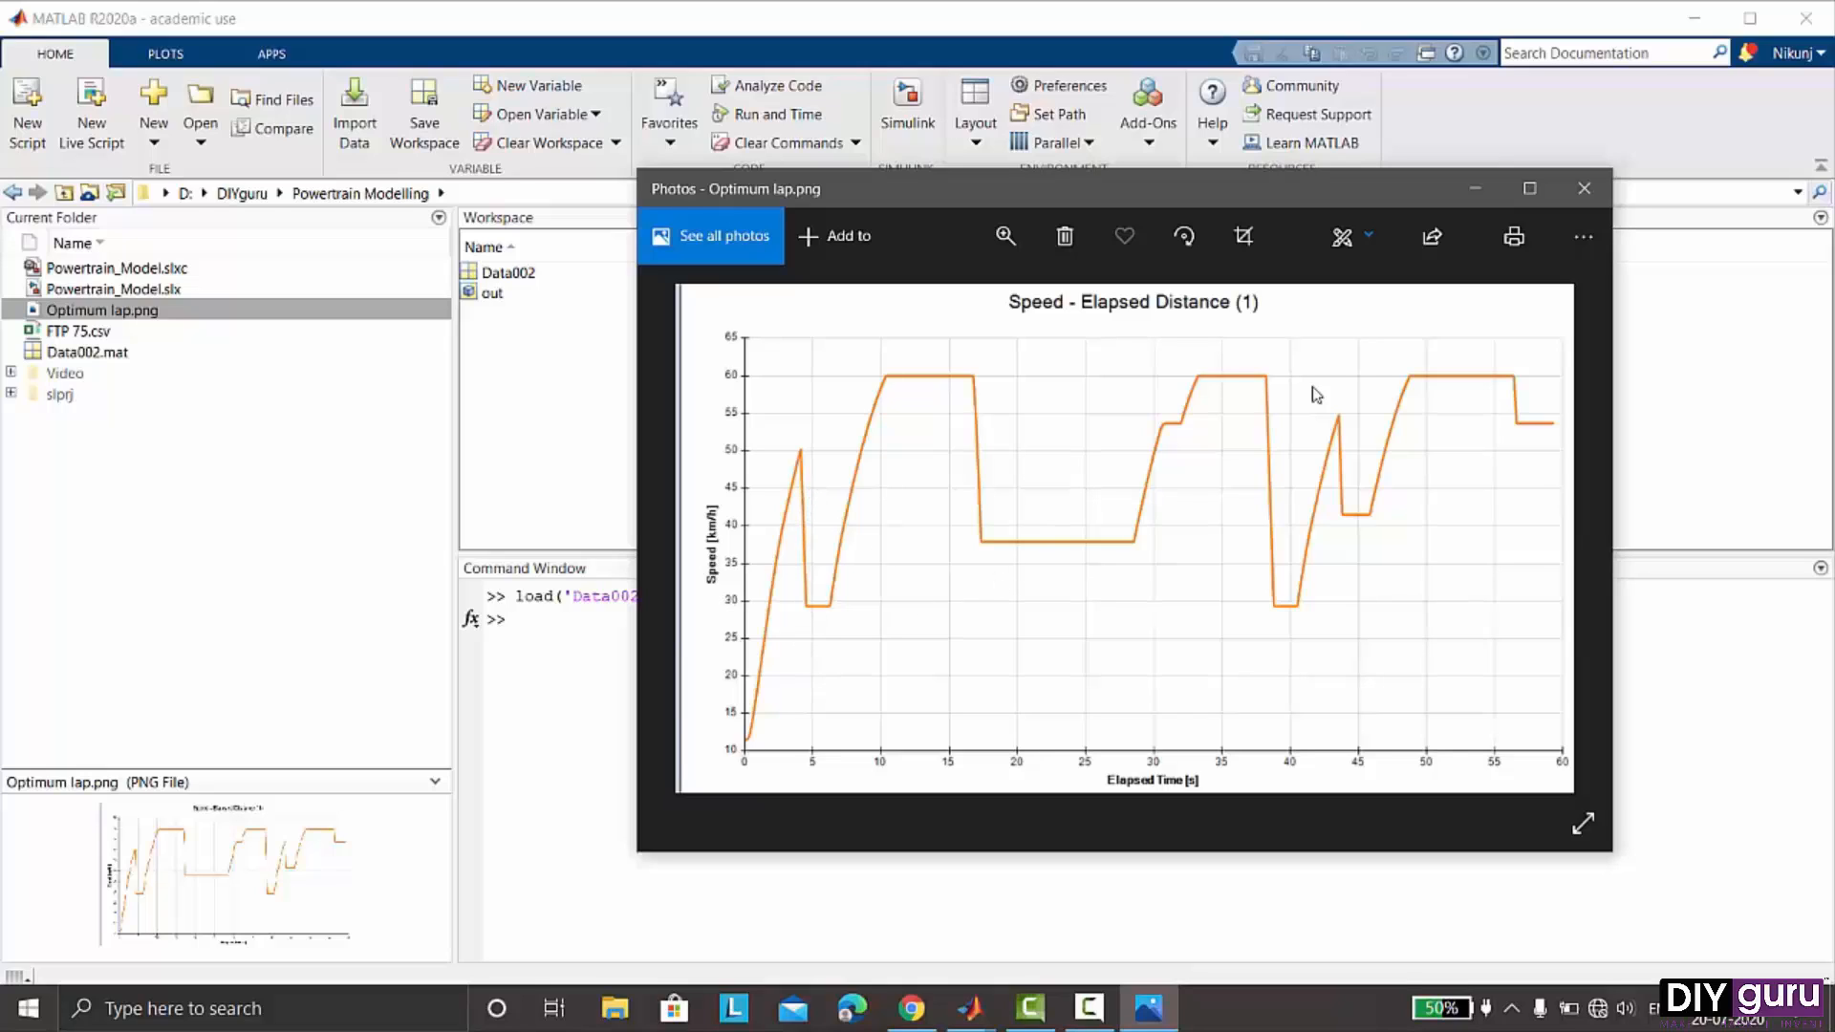
click(1475, 194)
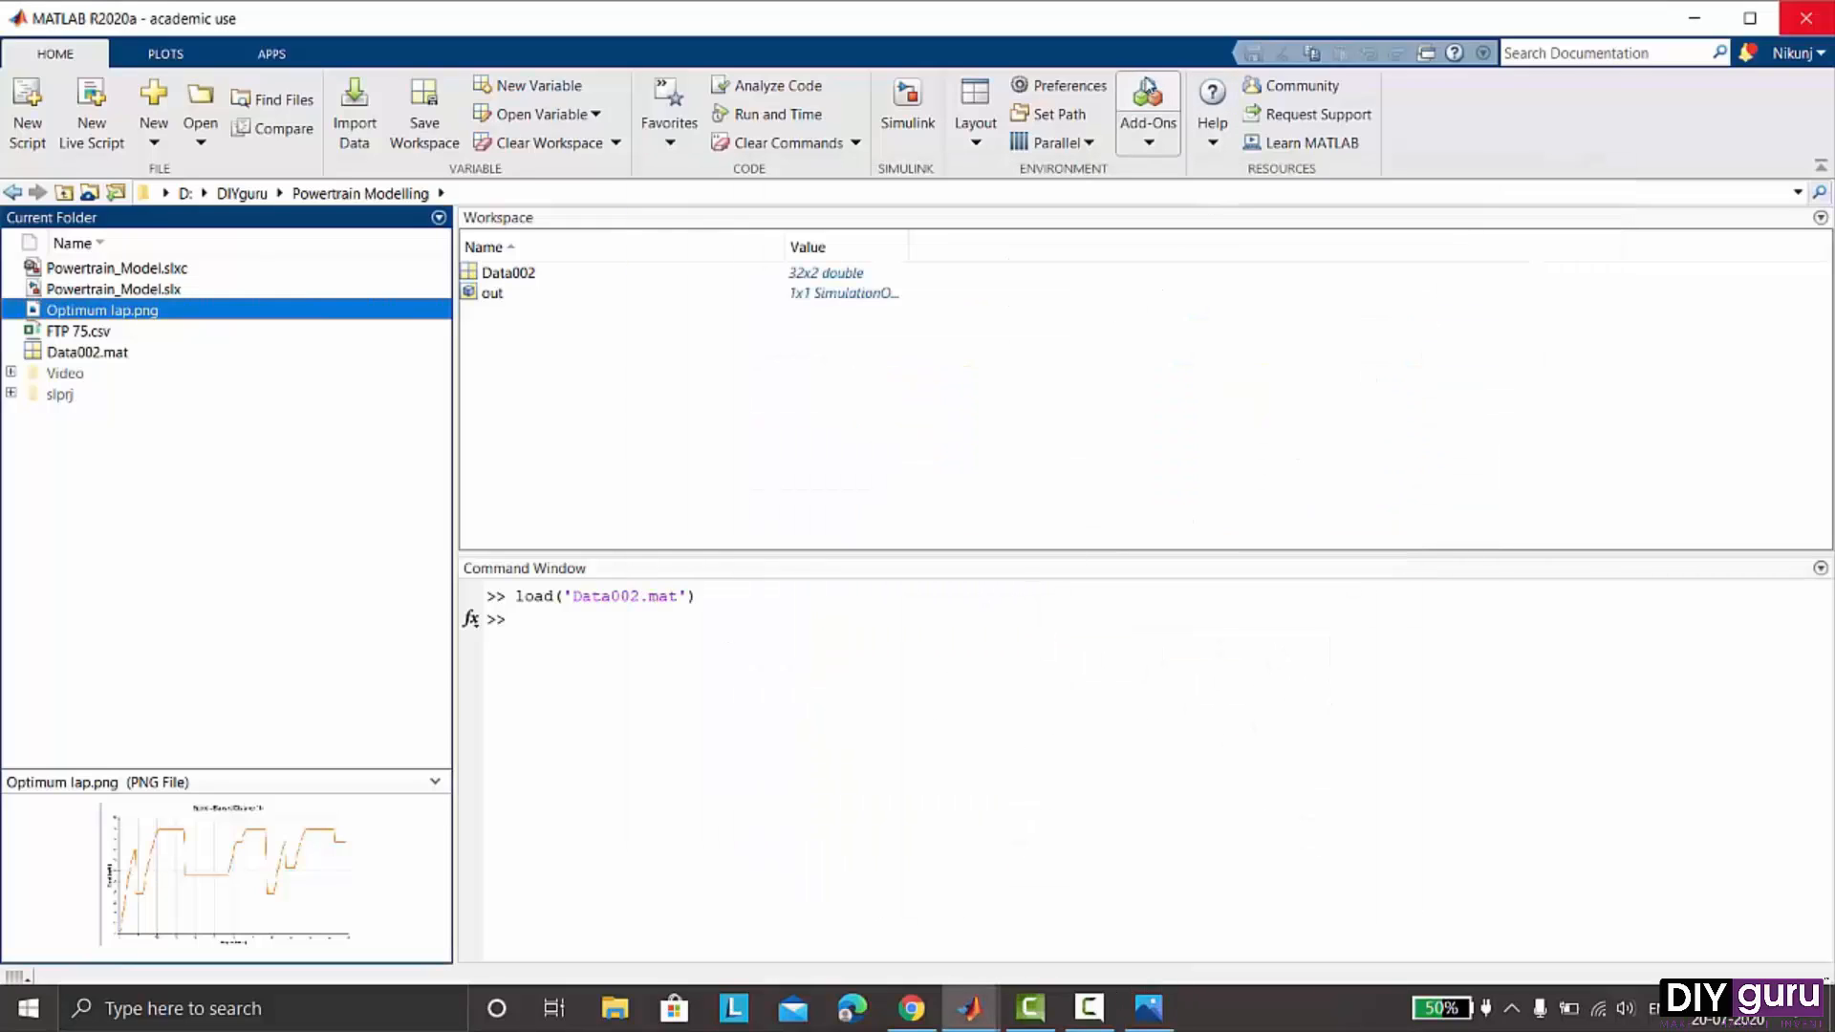
- Search the Add-On Explorer for grabit
click(1146, 93)
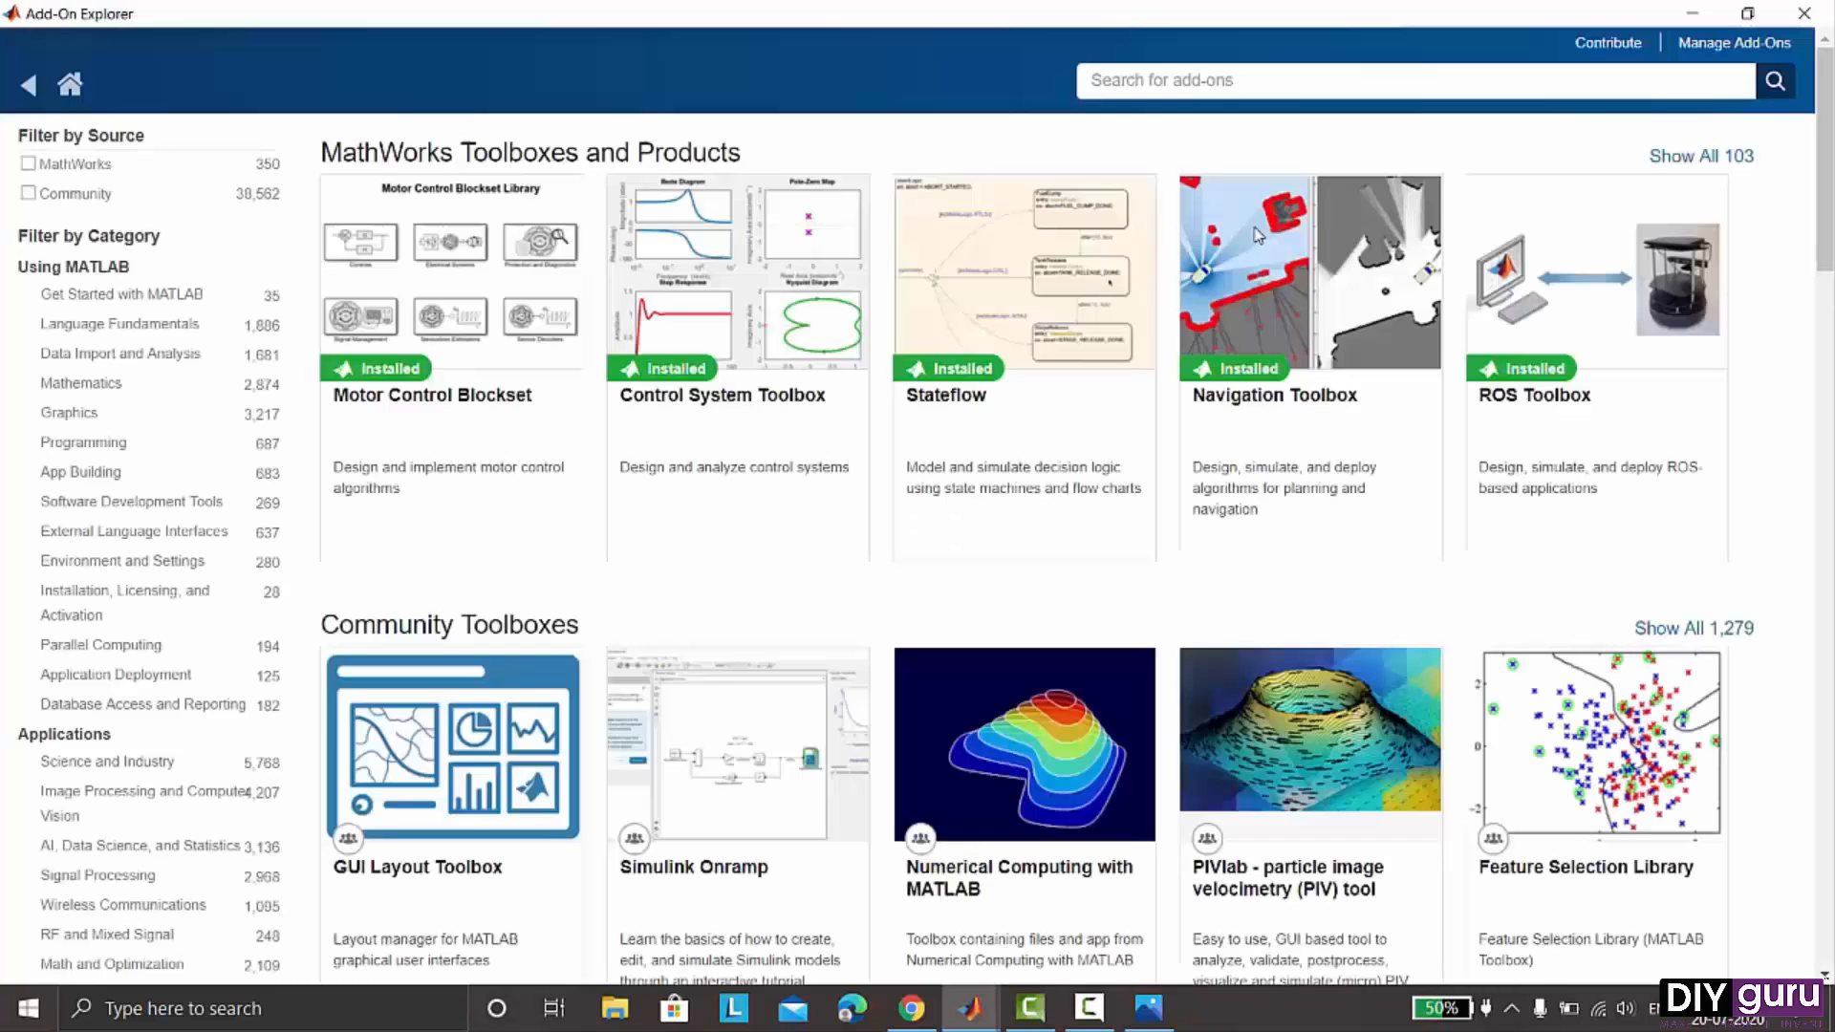
click(1294, 70)
text(grabit)
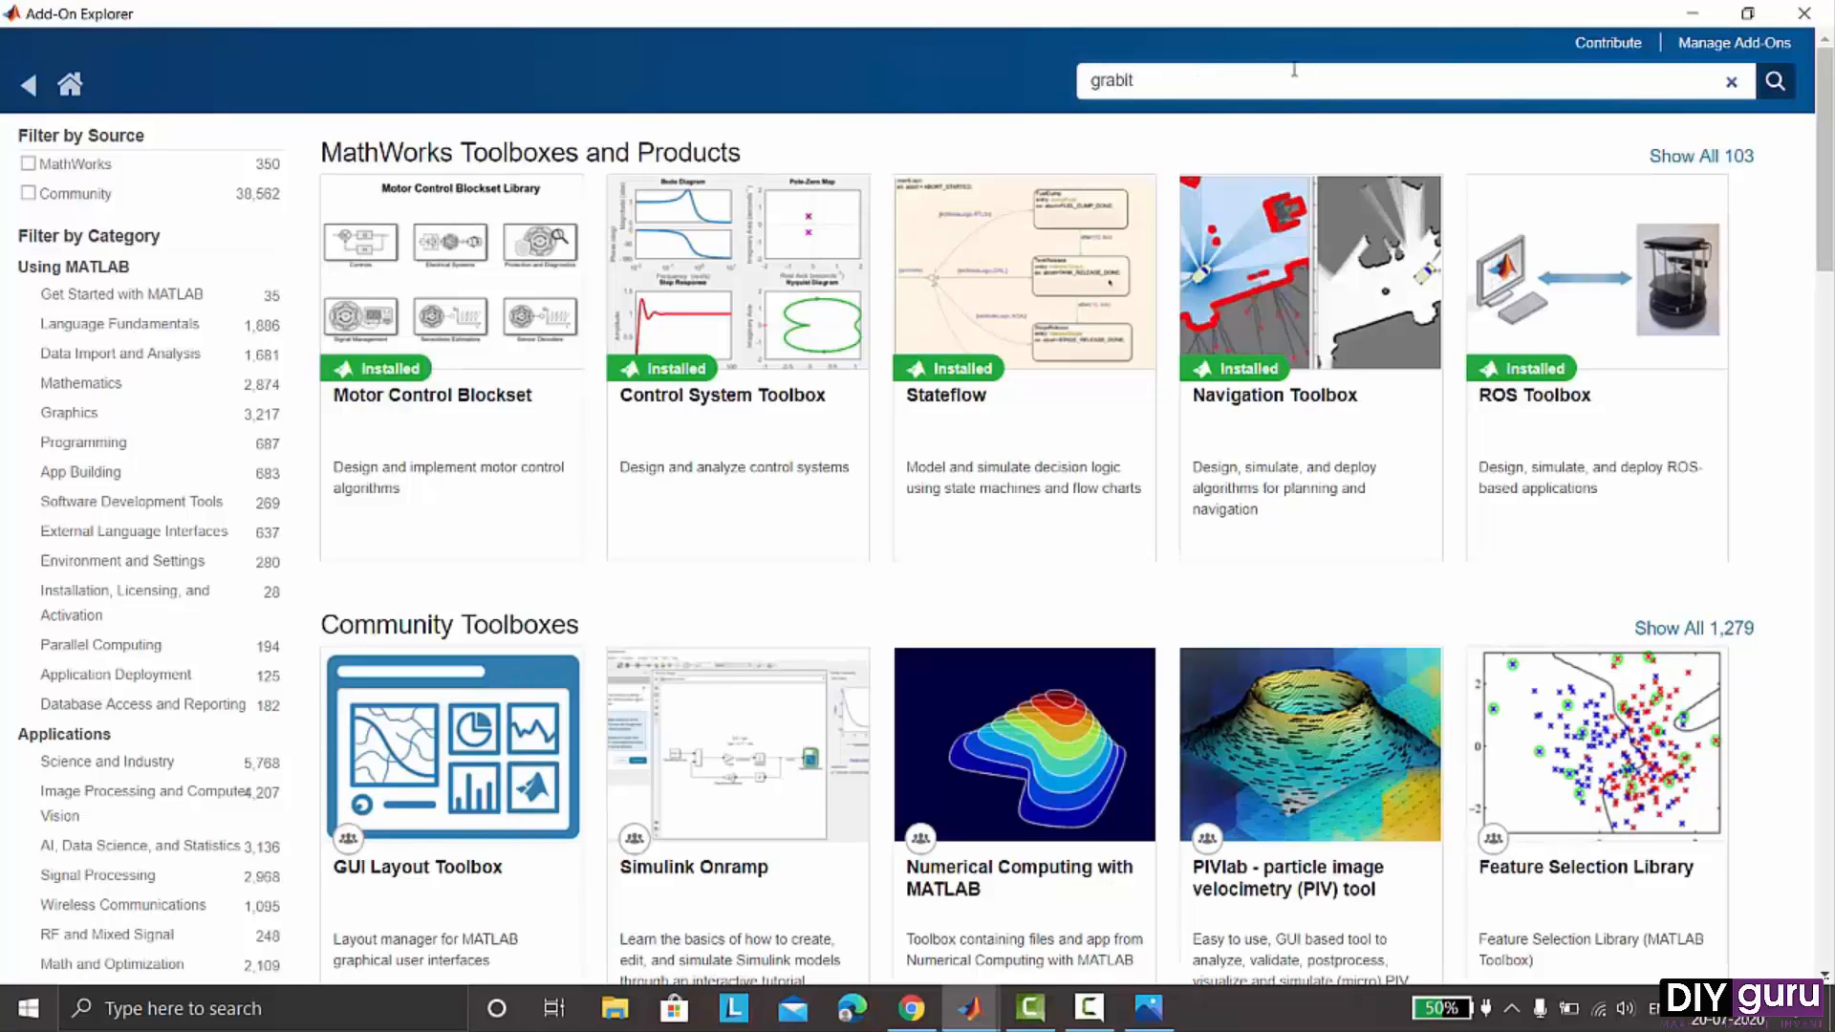
key(Return)
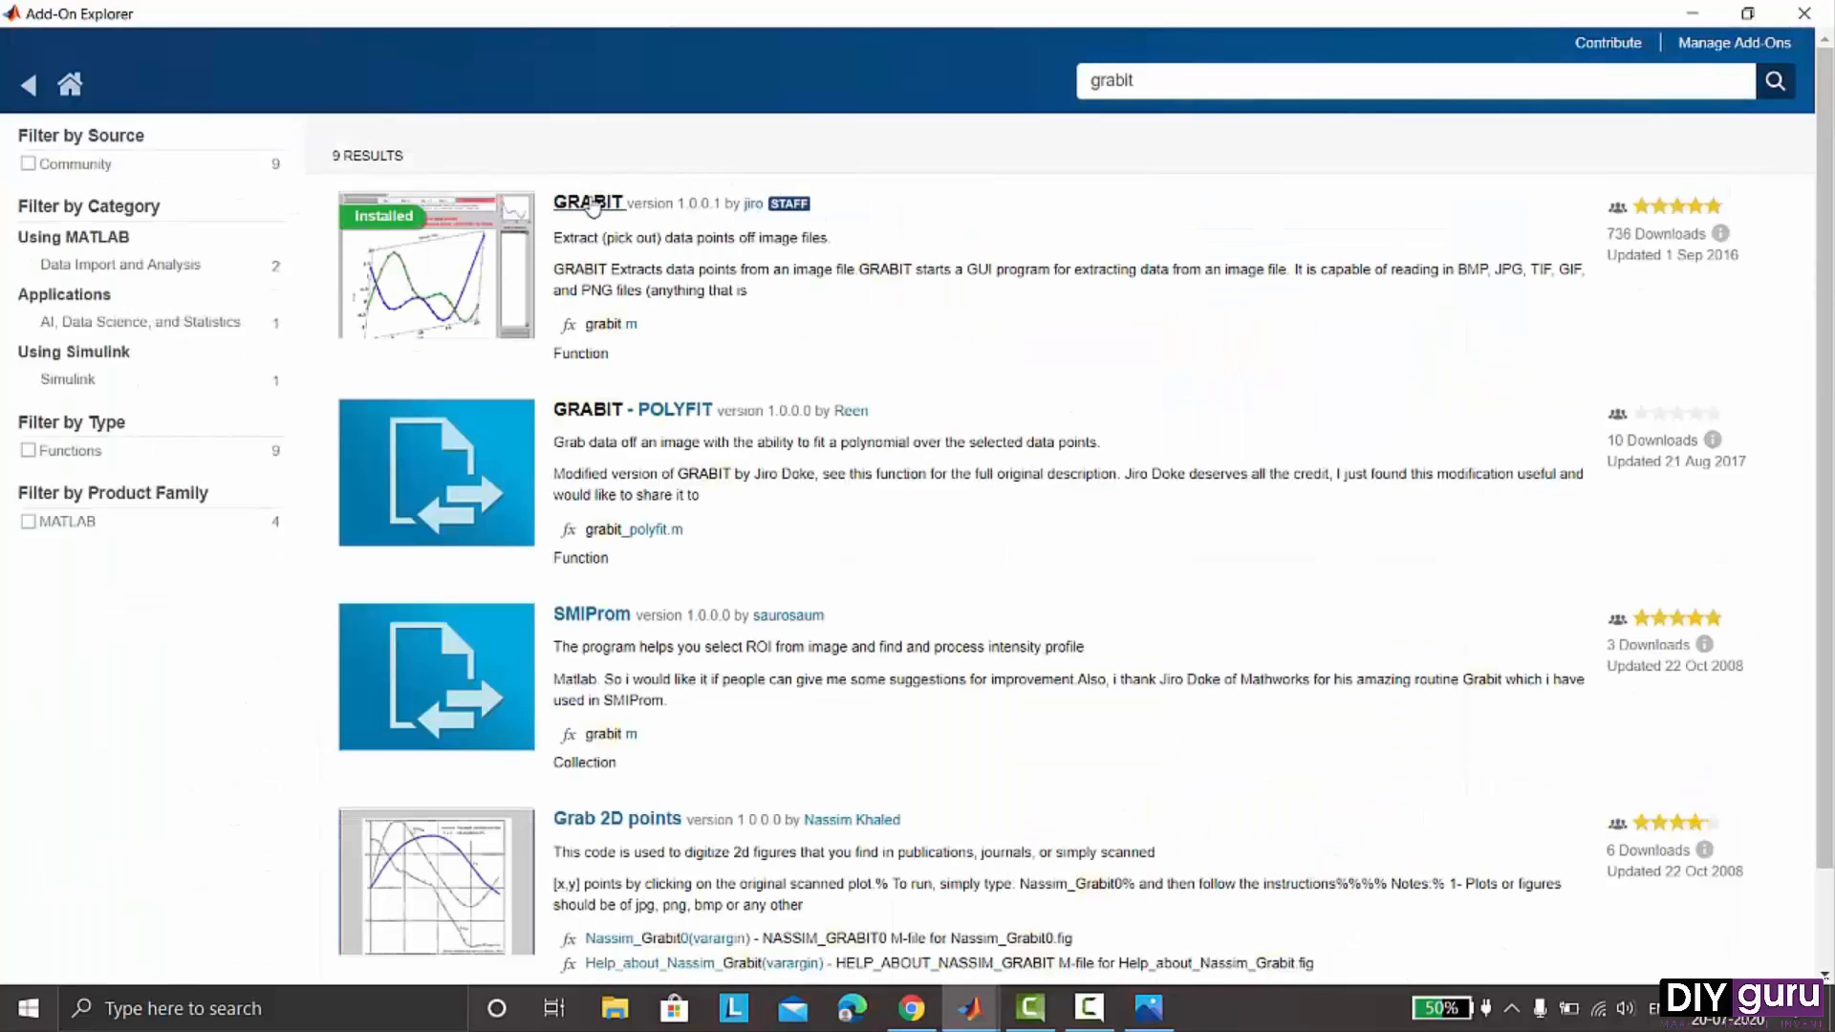
- Open the GRABIT add-on's folder and open grabit.m in the Editor
click(592, 205)
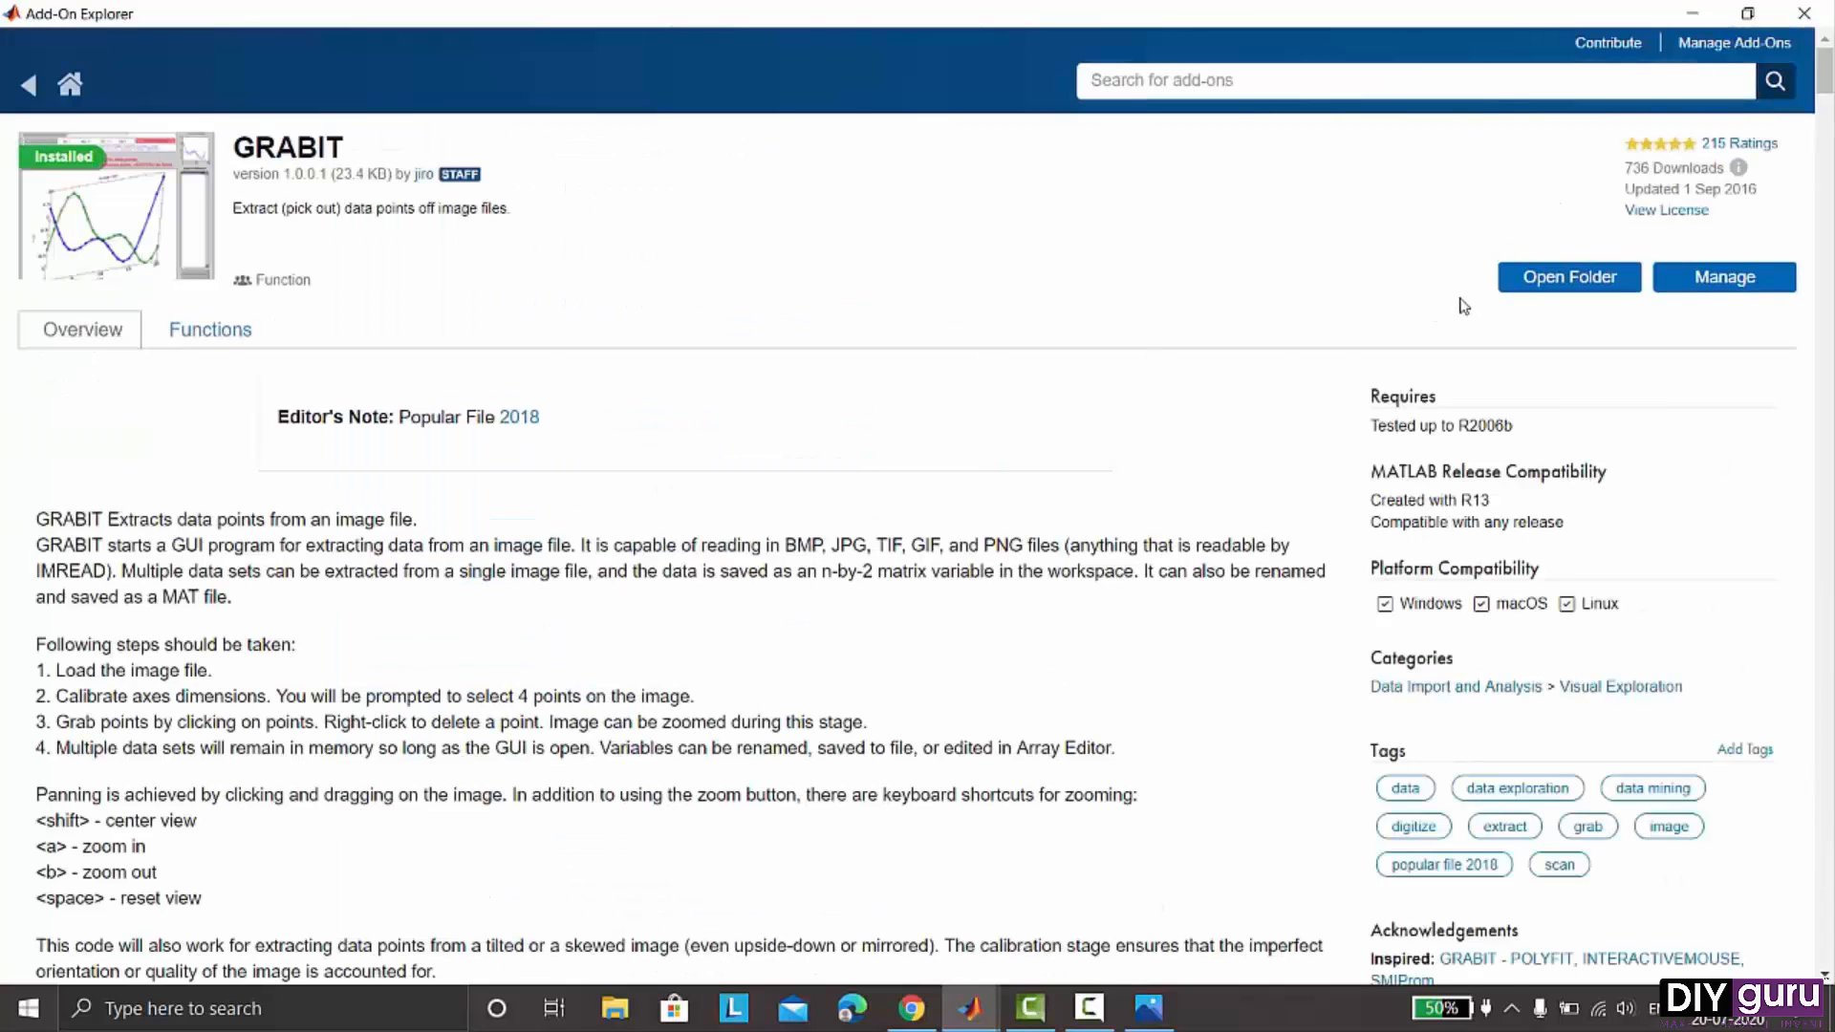
click(1553, 280)
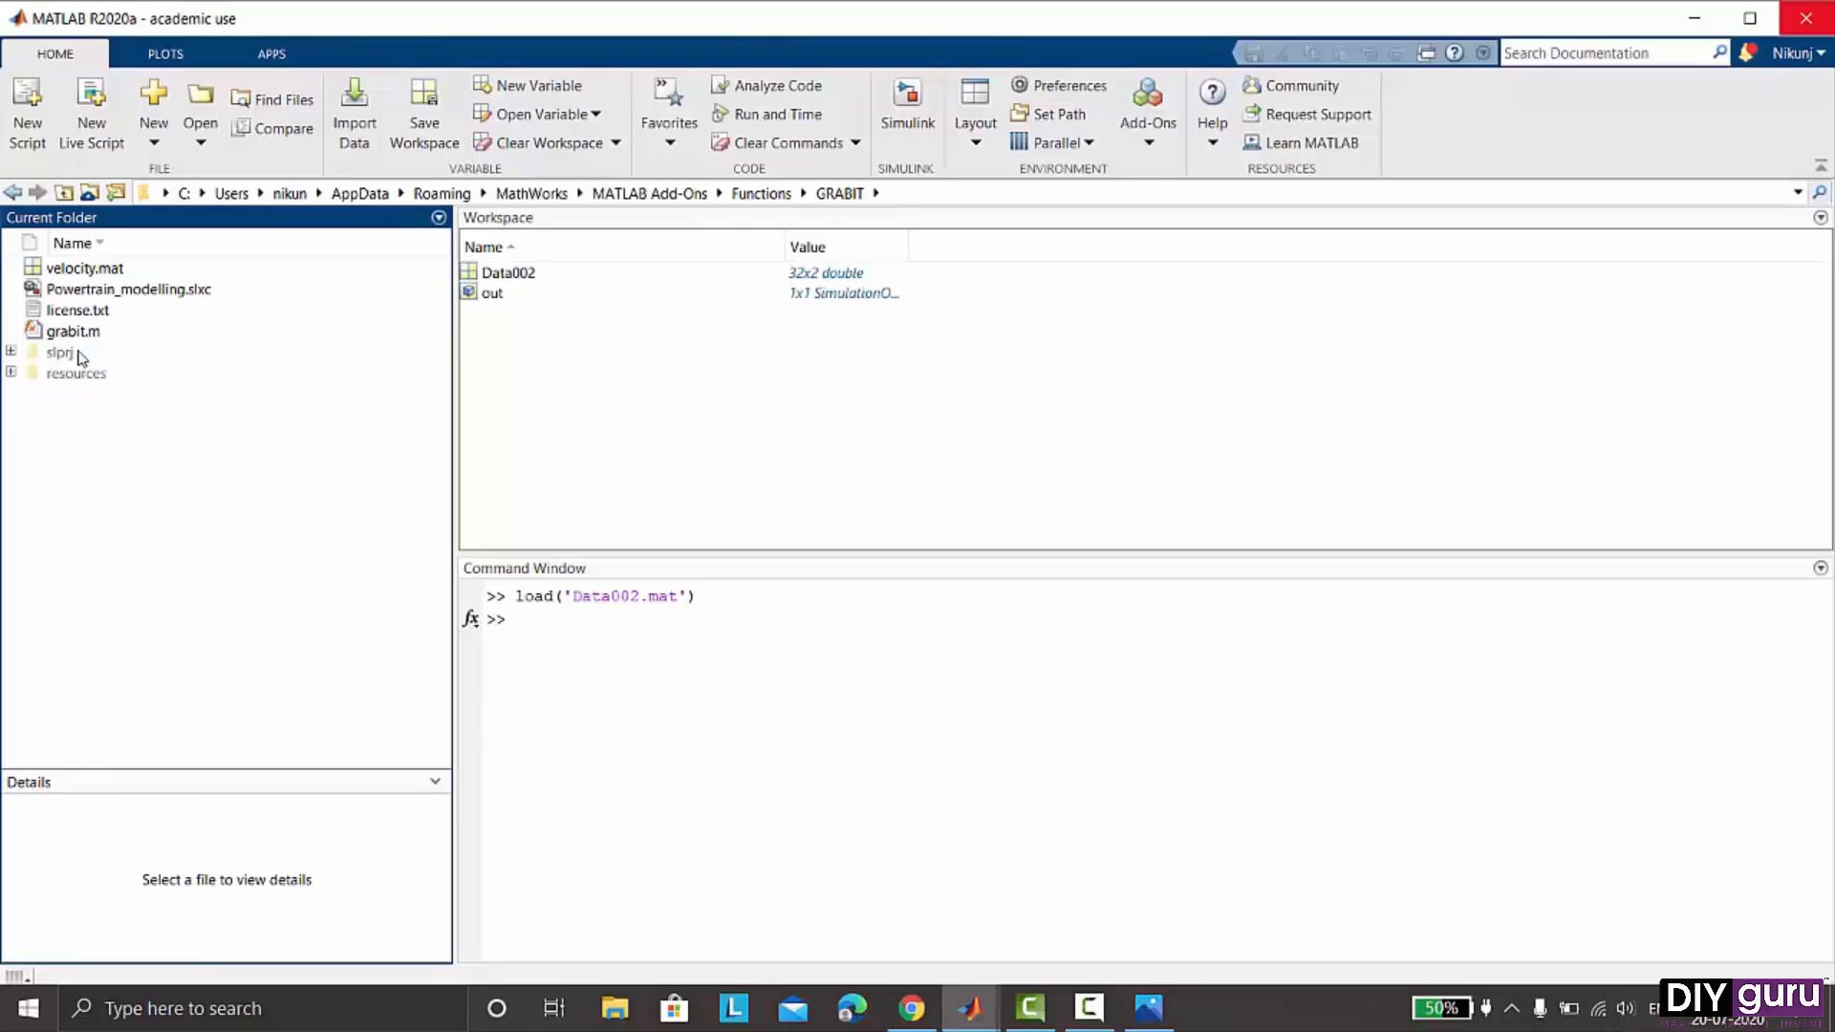
click(73, 332)
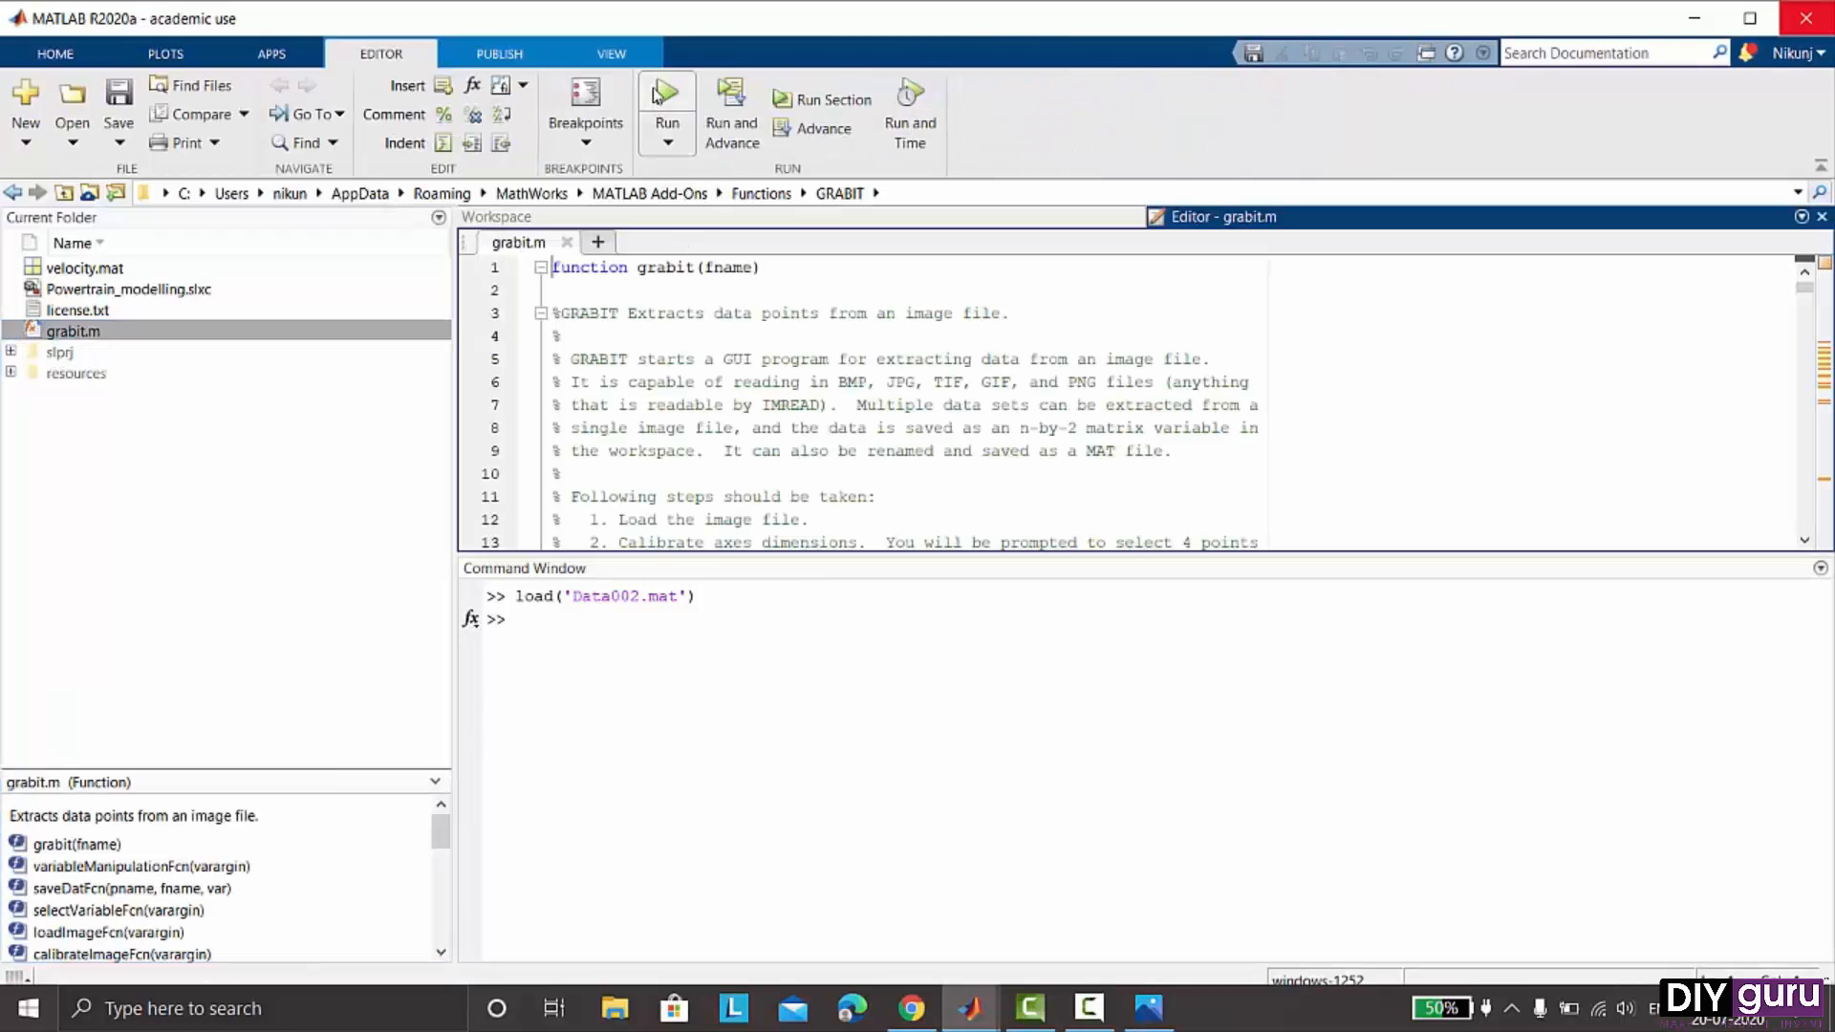
- Run grabit and load the Optimum lap.png image from the Powertrain Modelling folder
click(663, 93)
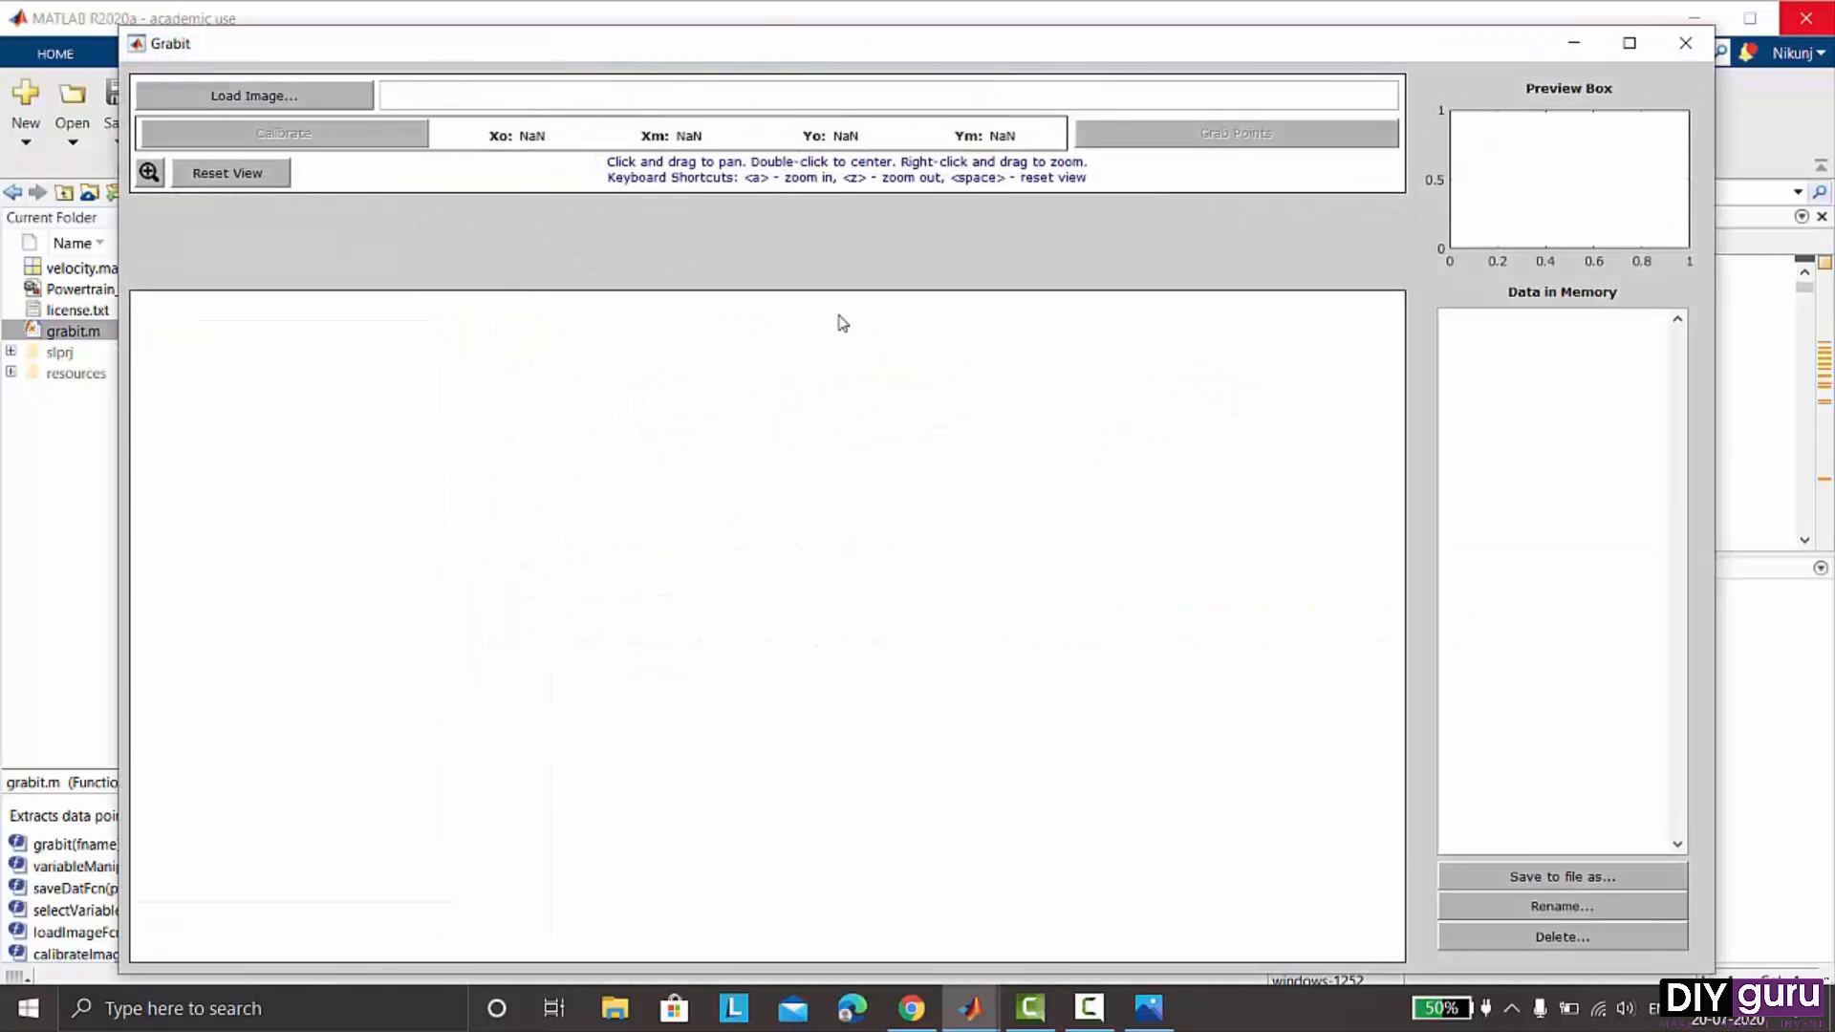
drag(765, 43, 758, 20)
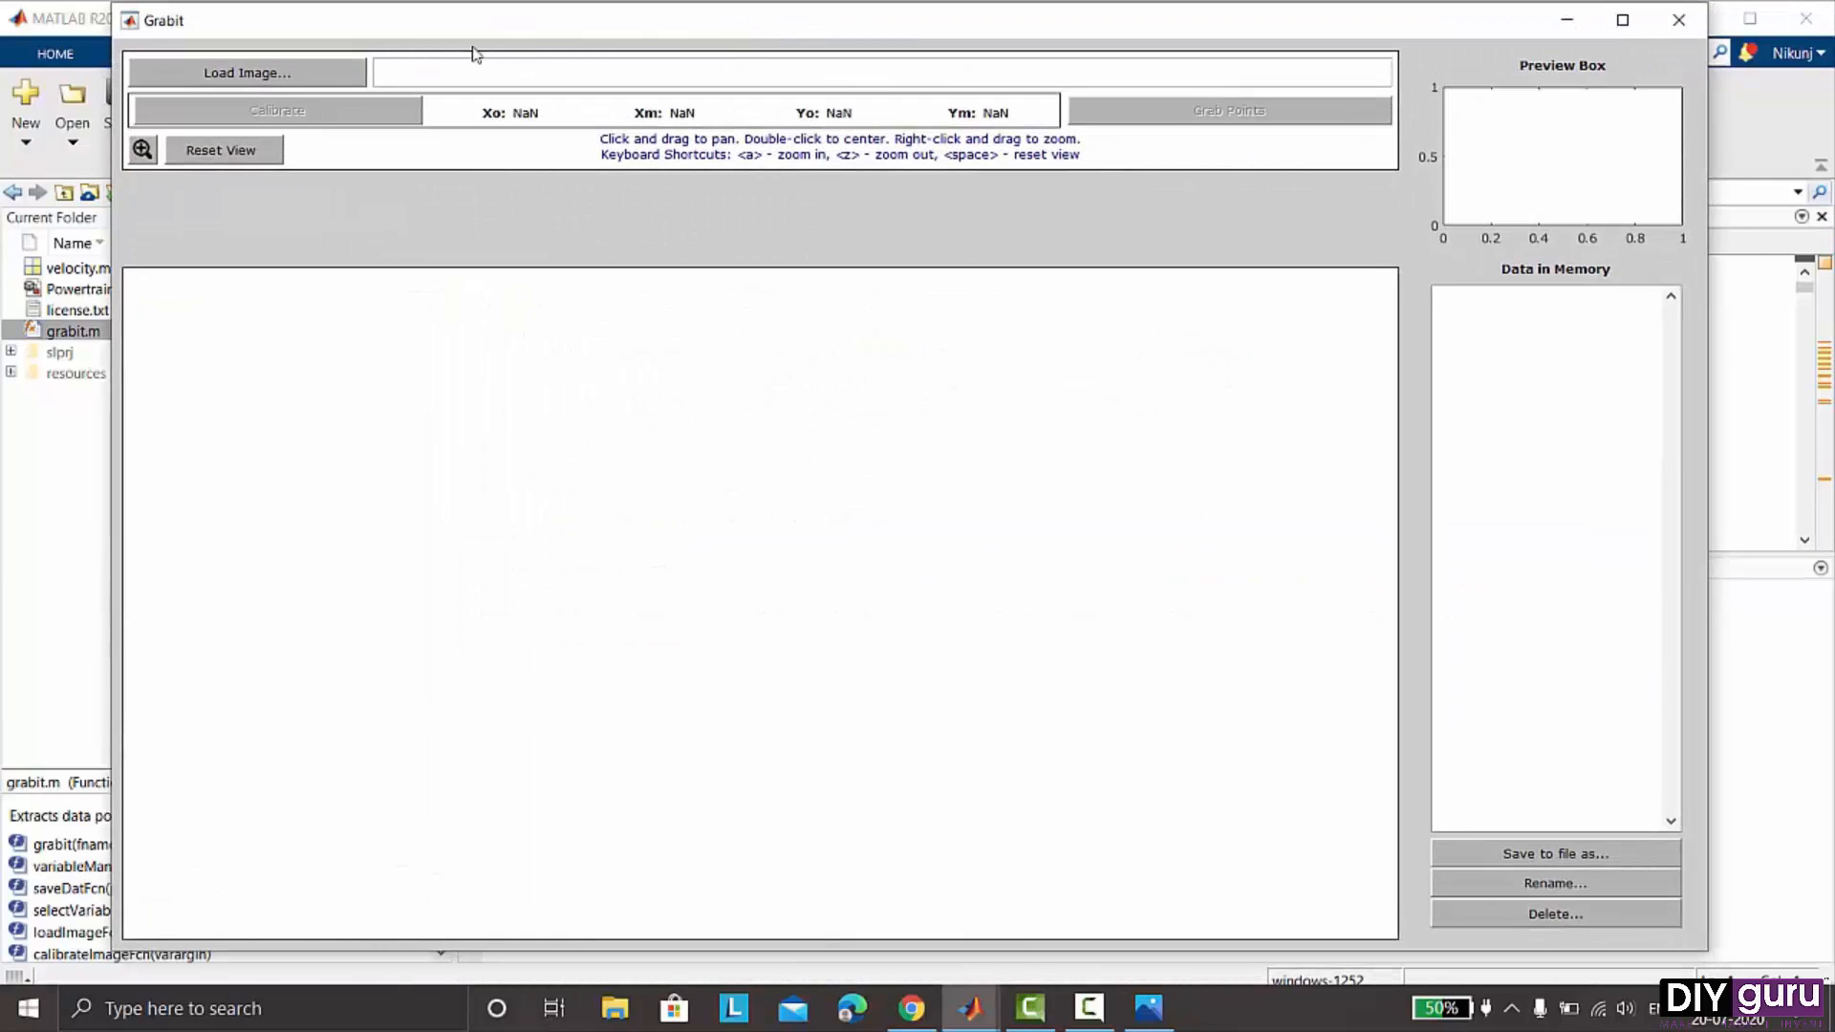
click(284, 75)
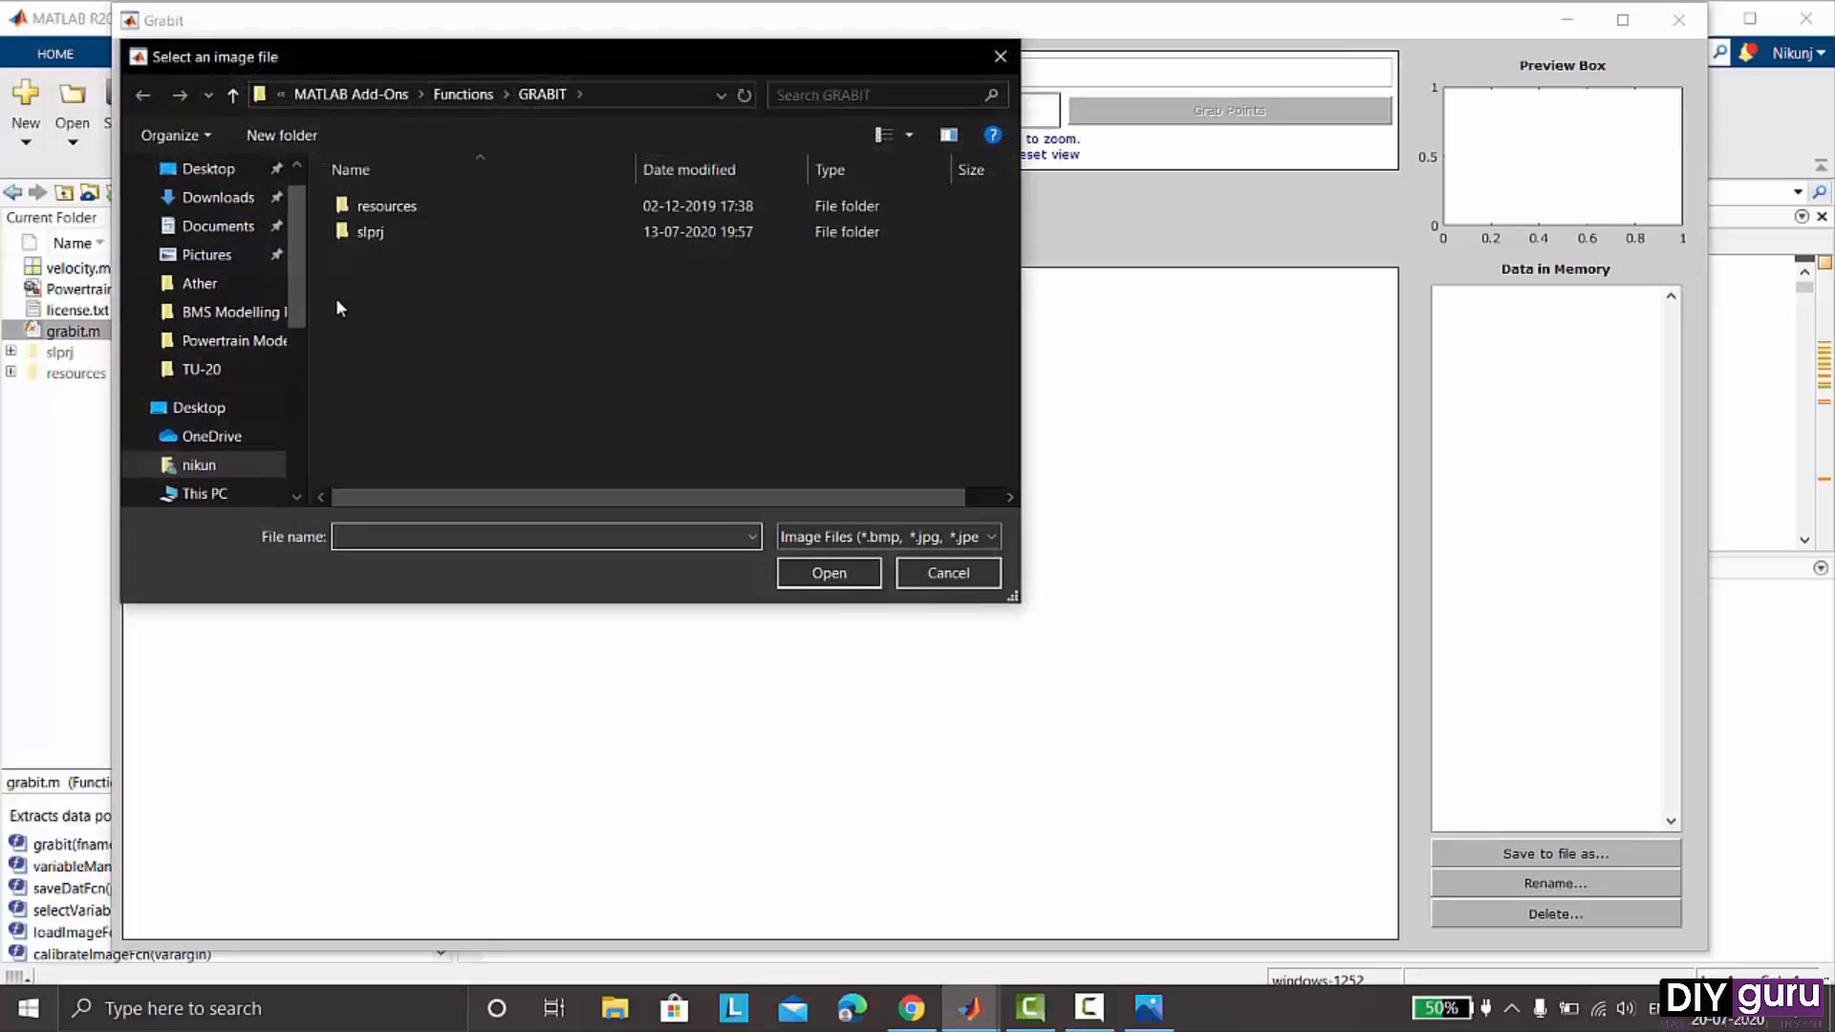
click(241, 344)
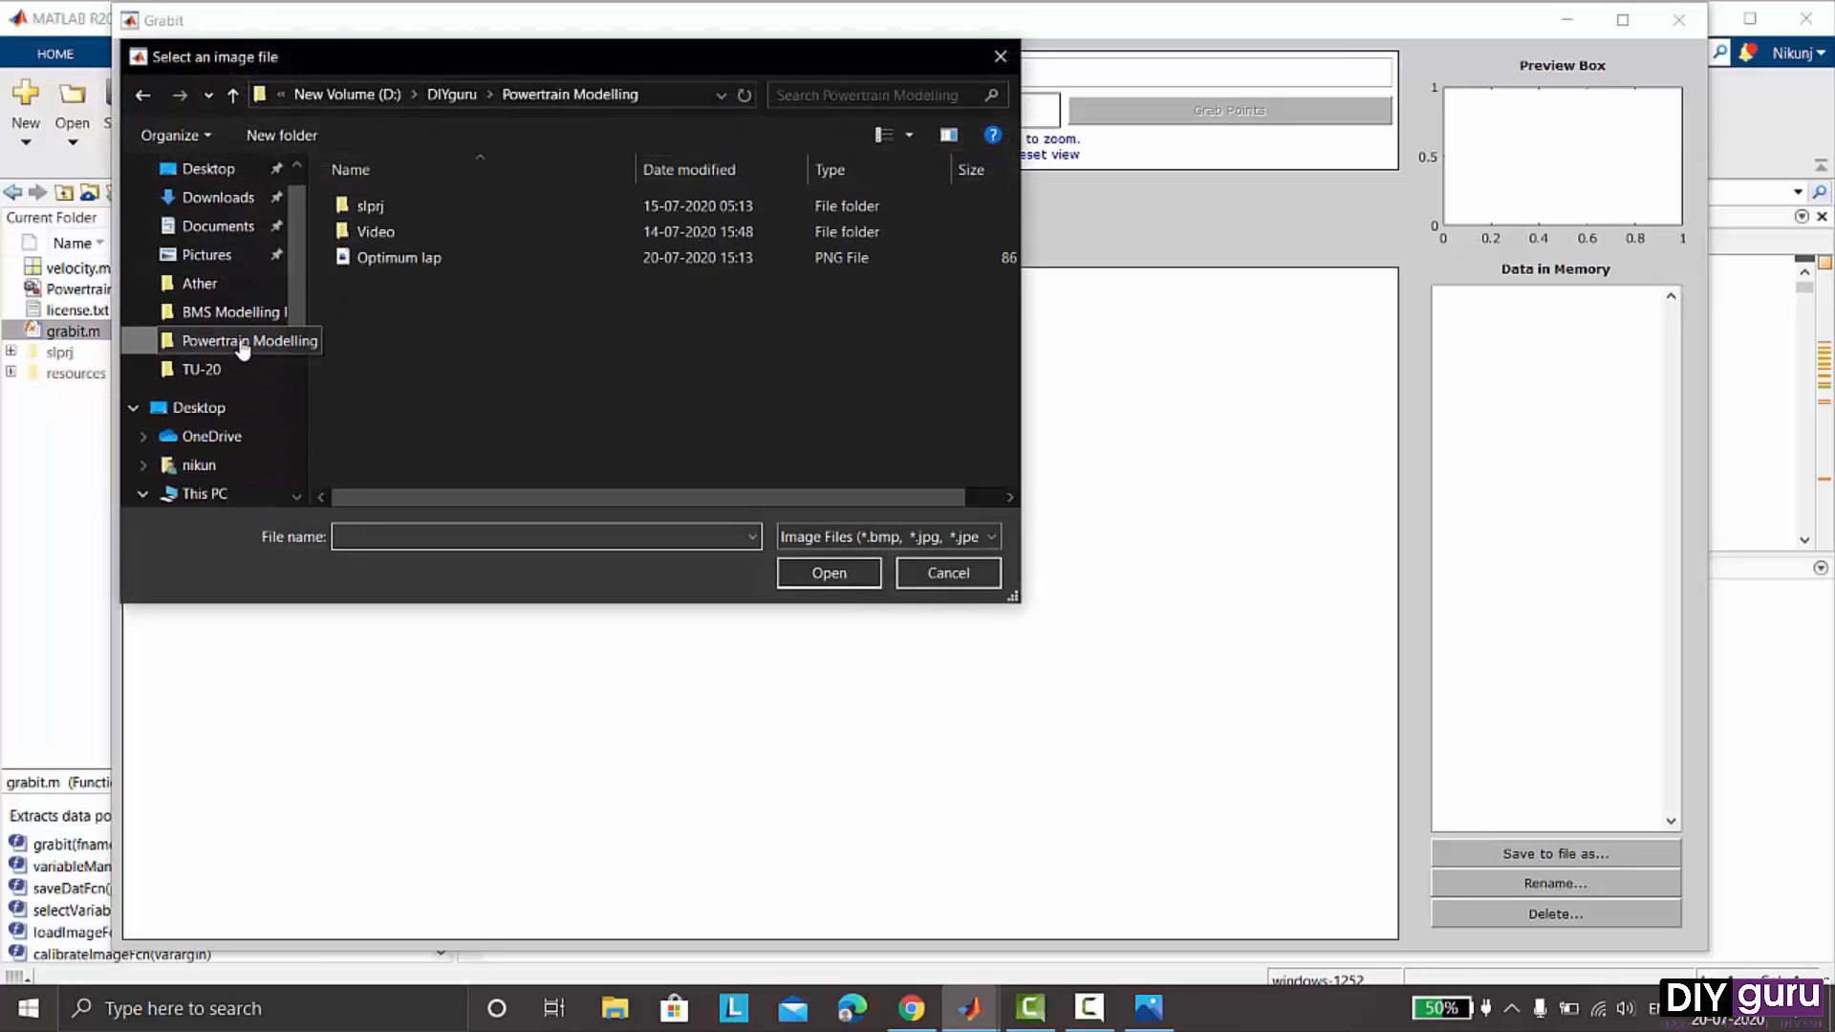
click(445, 256)
click(807, 572)
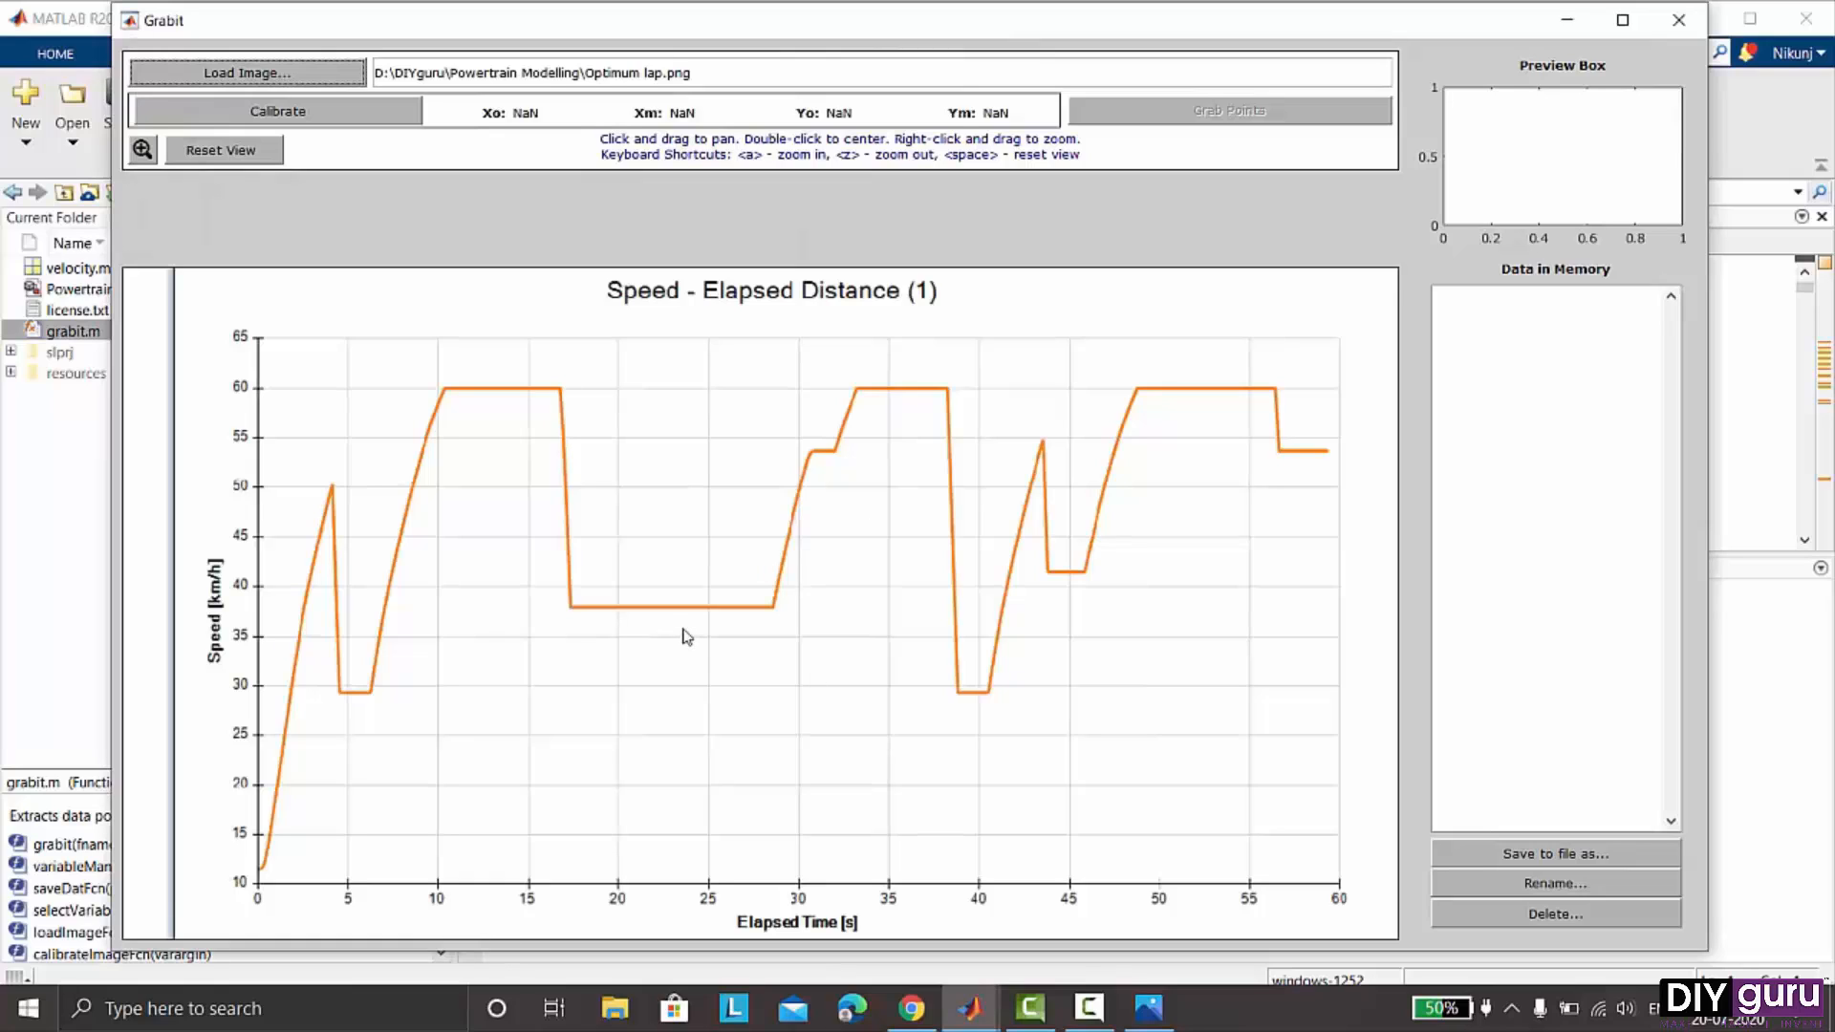
- Calibrate the graph's x-axis with an origin of 0 and a maximum of 60
click(273, 114)
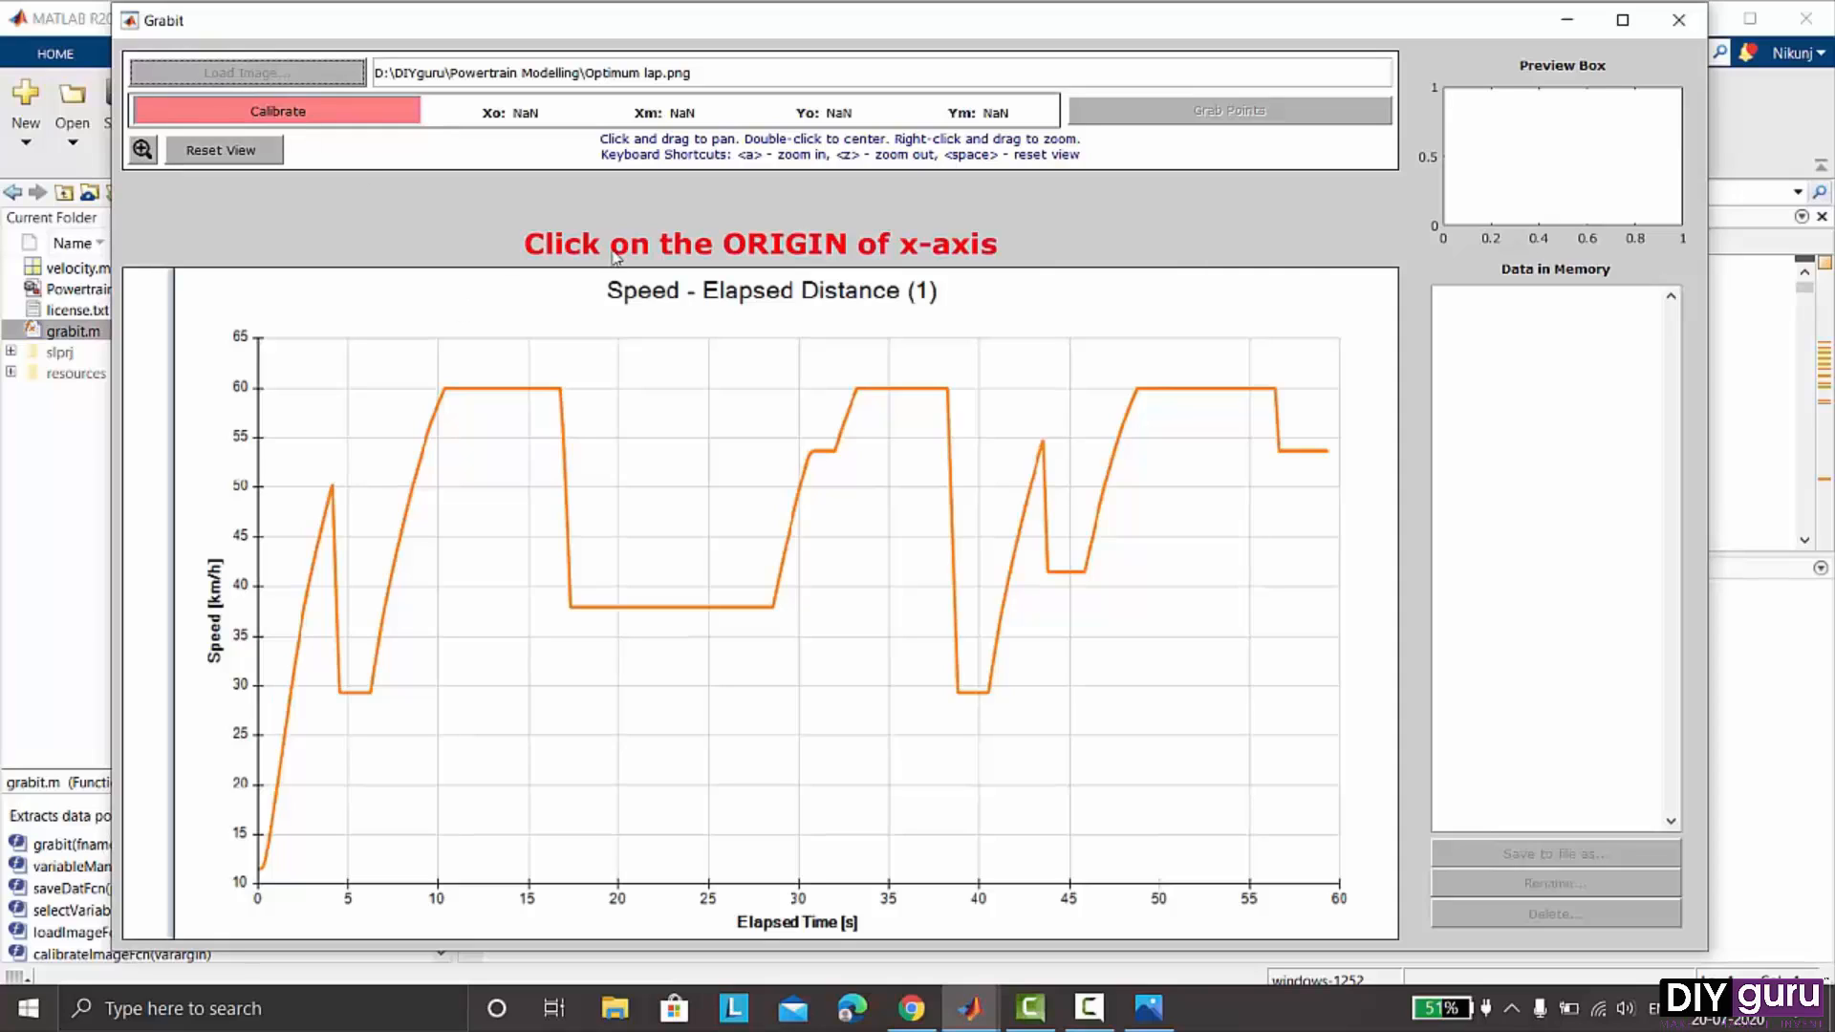
click(258, 885)
drag(344, 865, 250, 860)
key(BackSpace)
text(0)
key(Return)
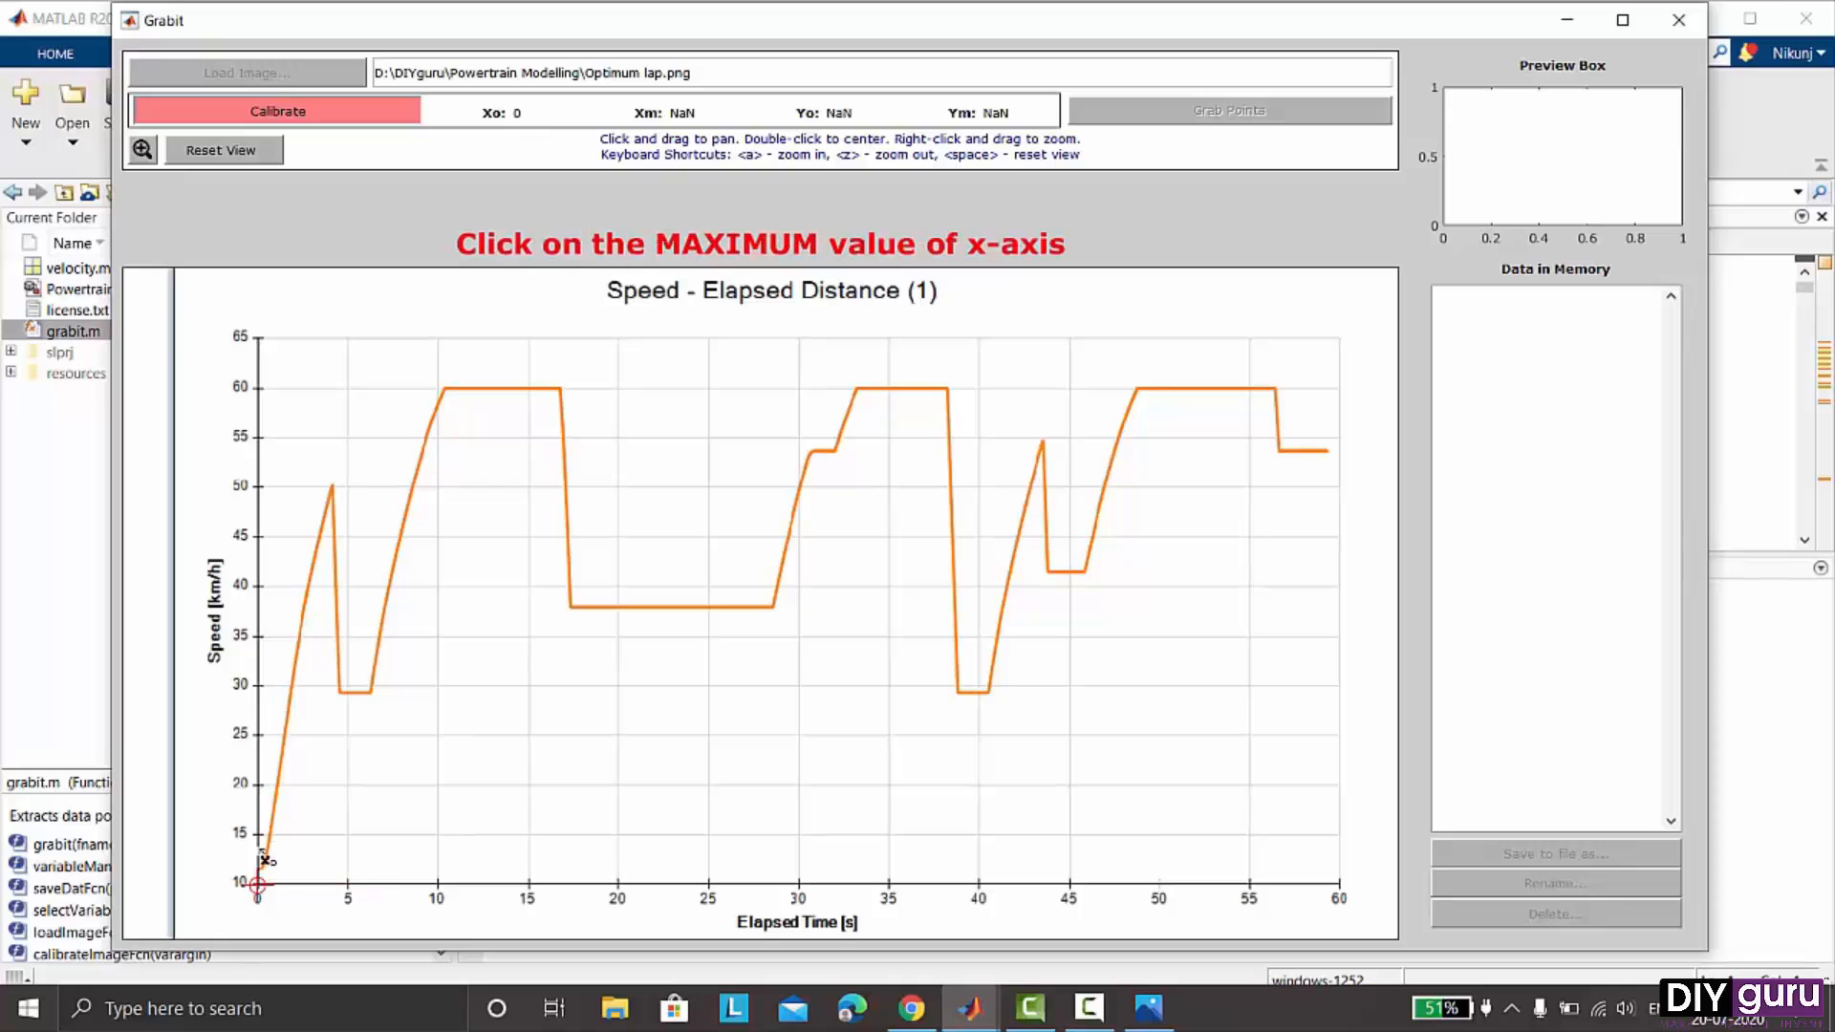
click(1341, 887)
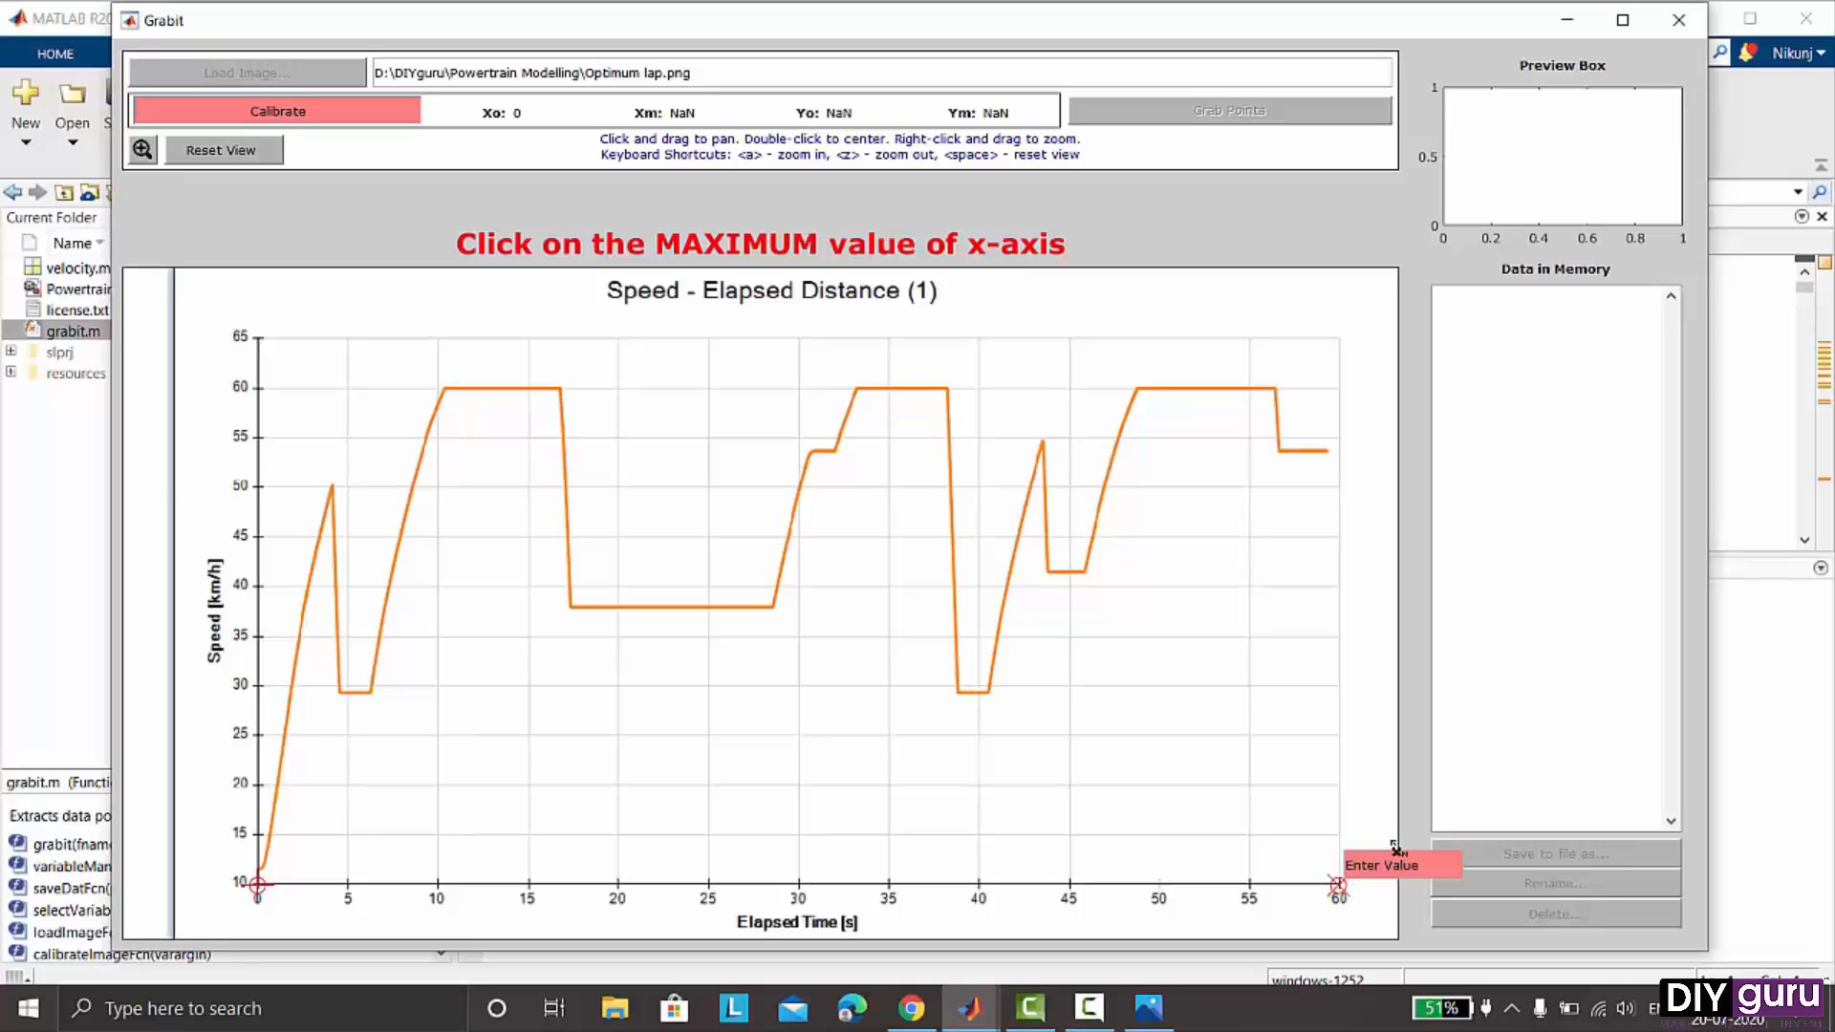
drag(1403, 853, 1351, 851)
text(60)
key(Return)
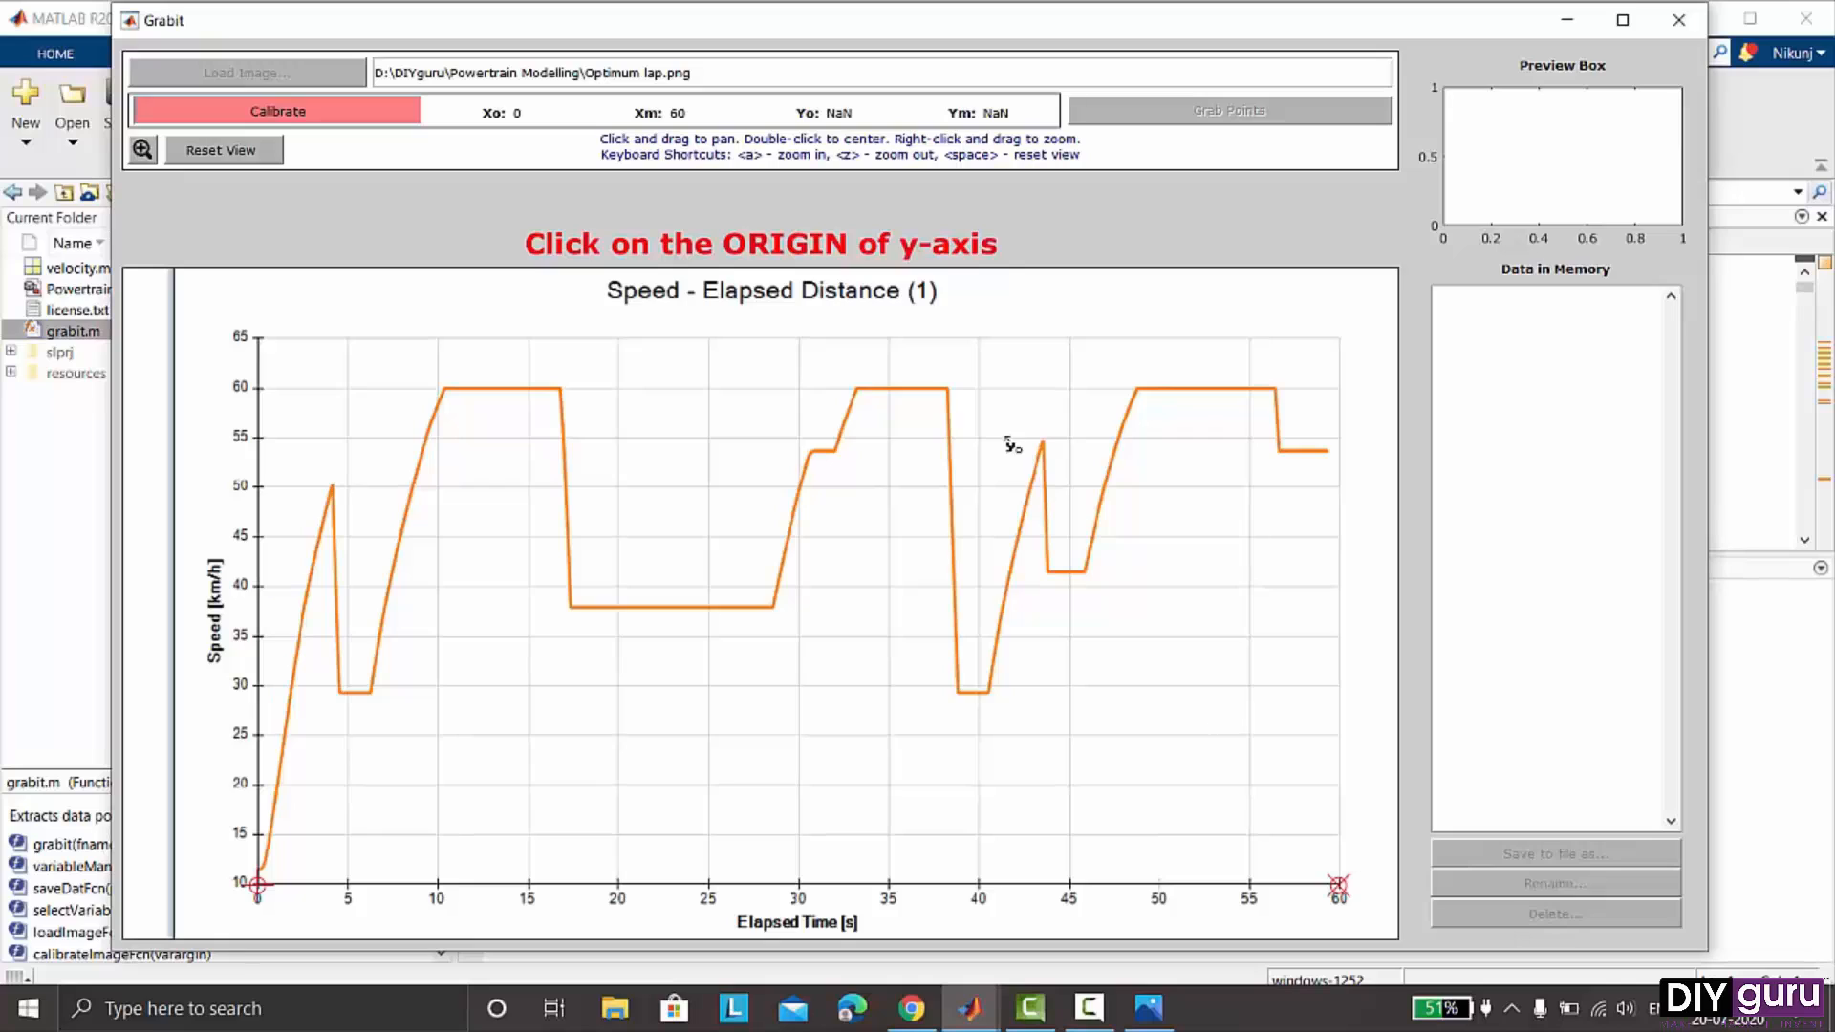
- Calibrate the y-axis with an origin of 10 and a maximum of 65
click(258, 886)
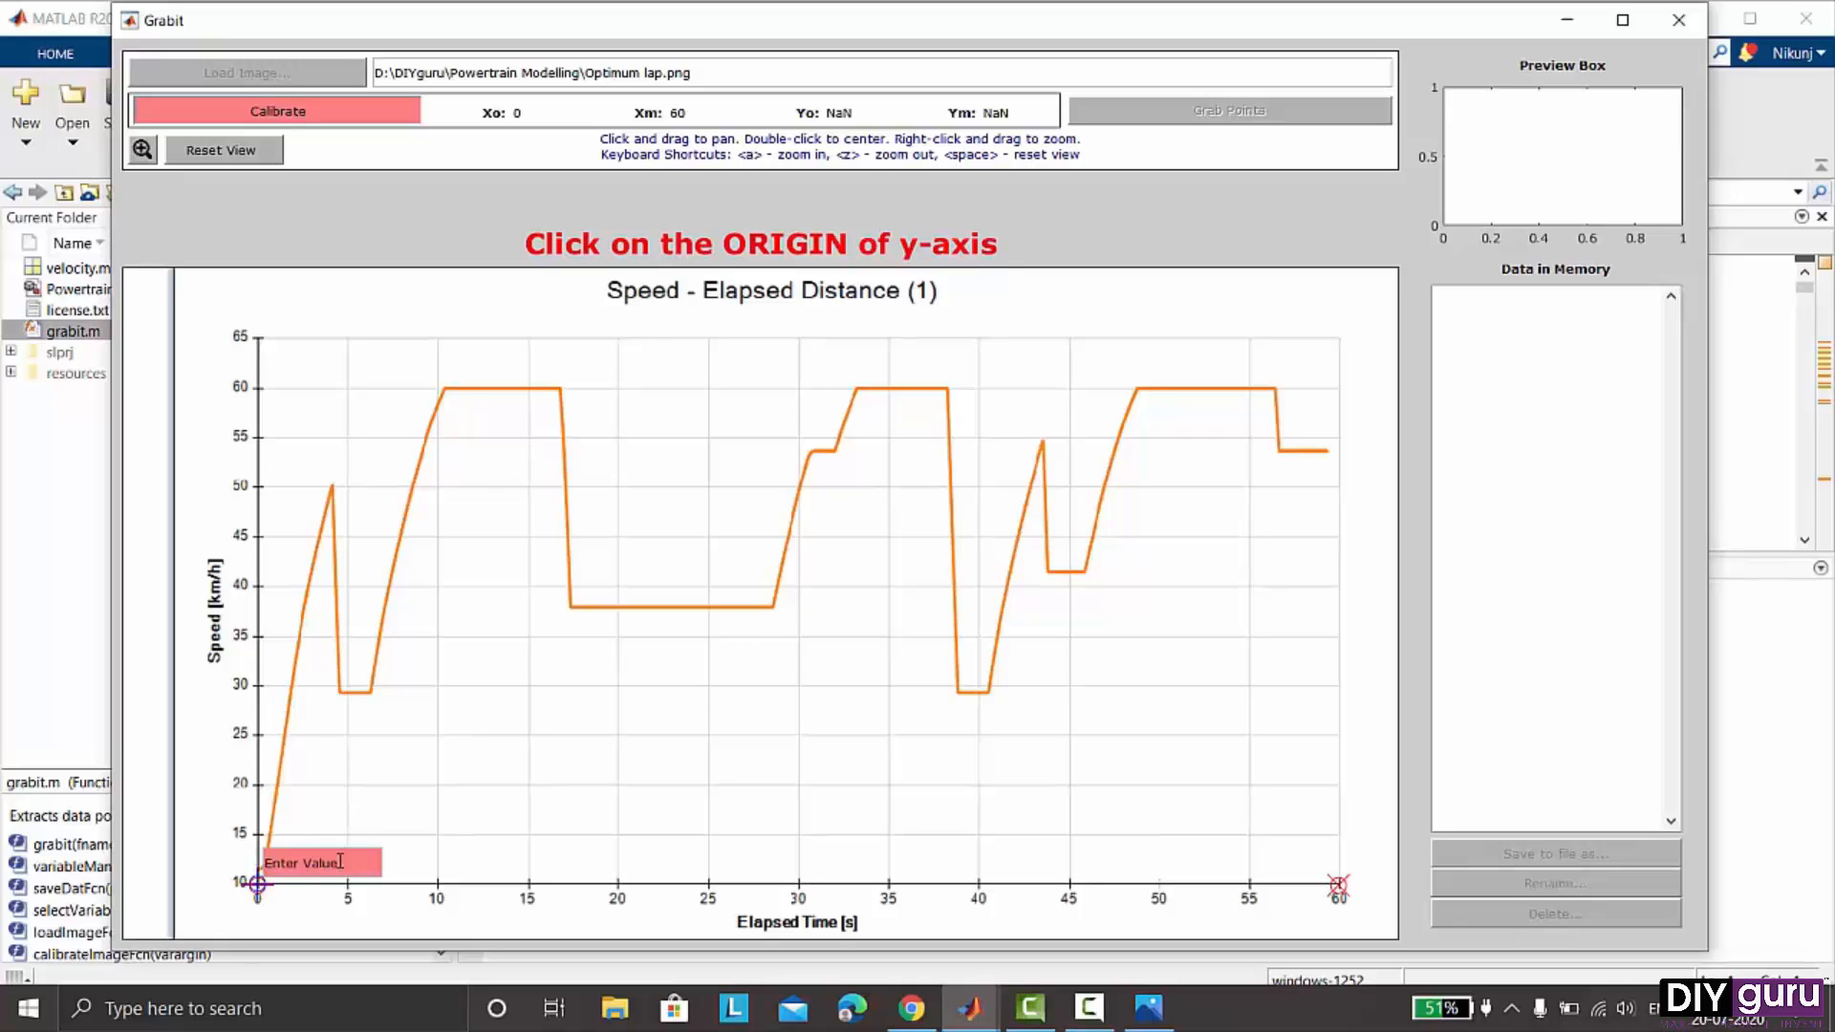
drag(341, 862, 273, 851)
key(BackSpace)
key(Return)
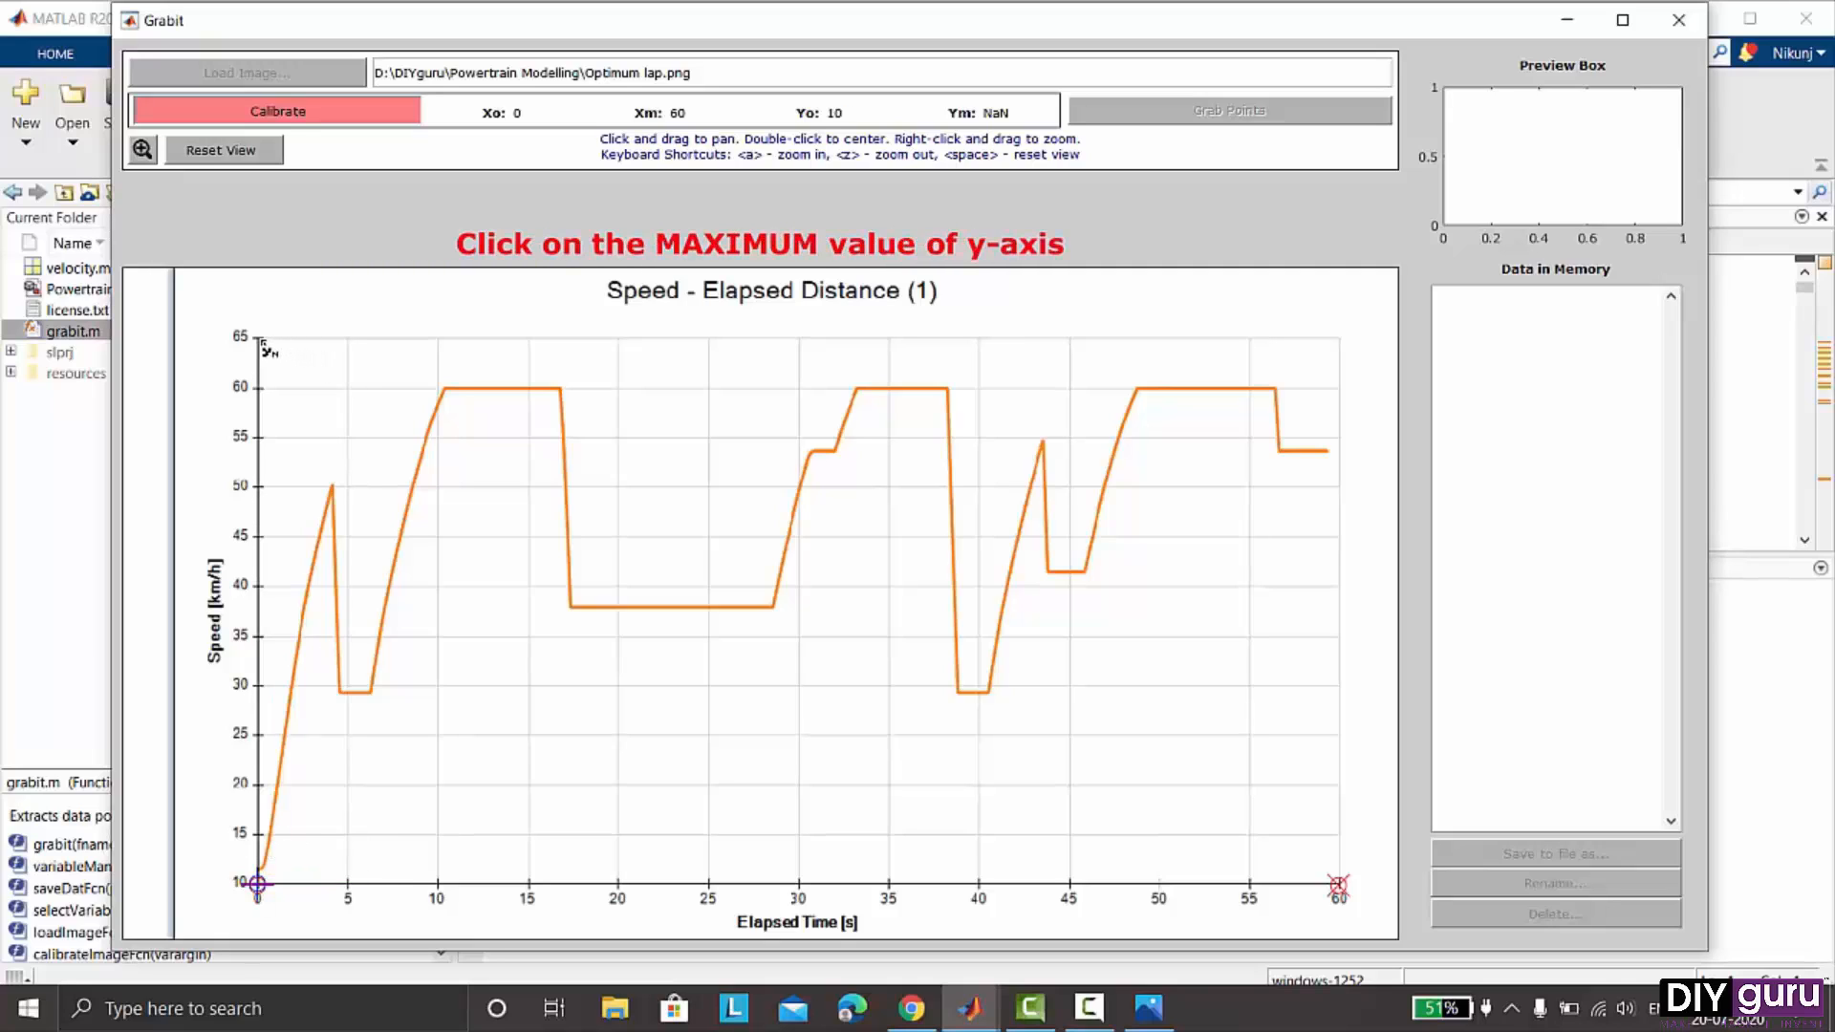
click(259, 341)
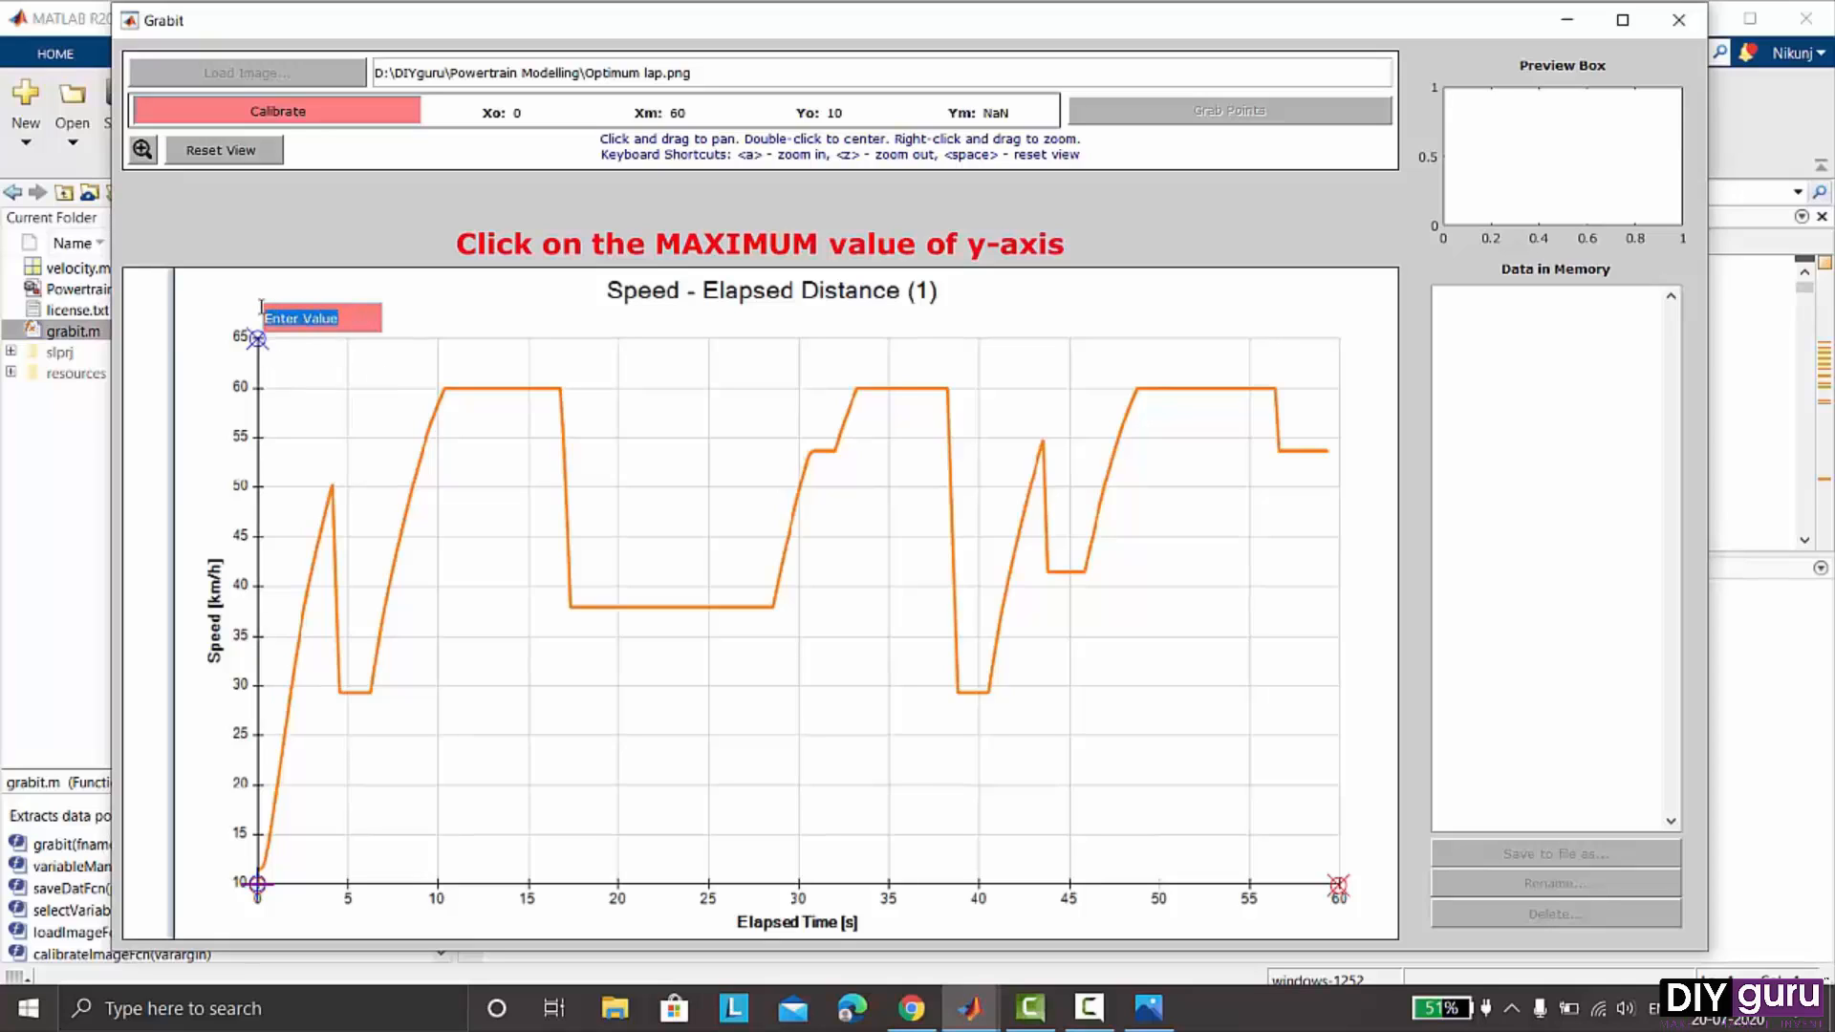
text(65)
key(Return)
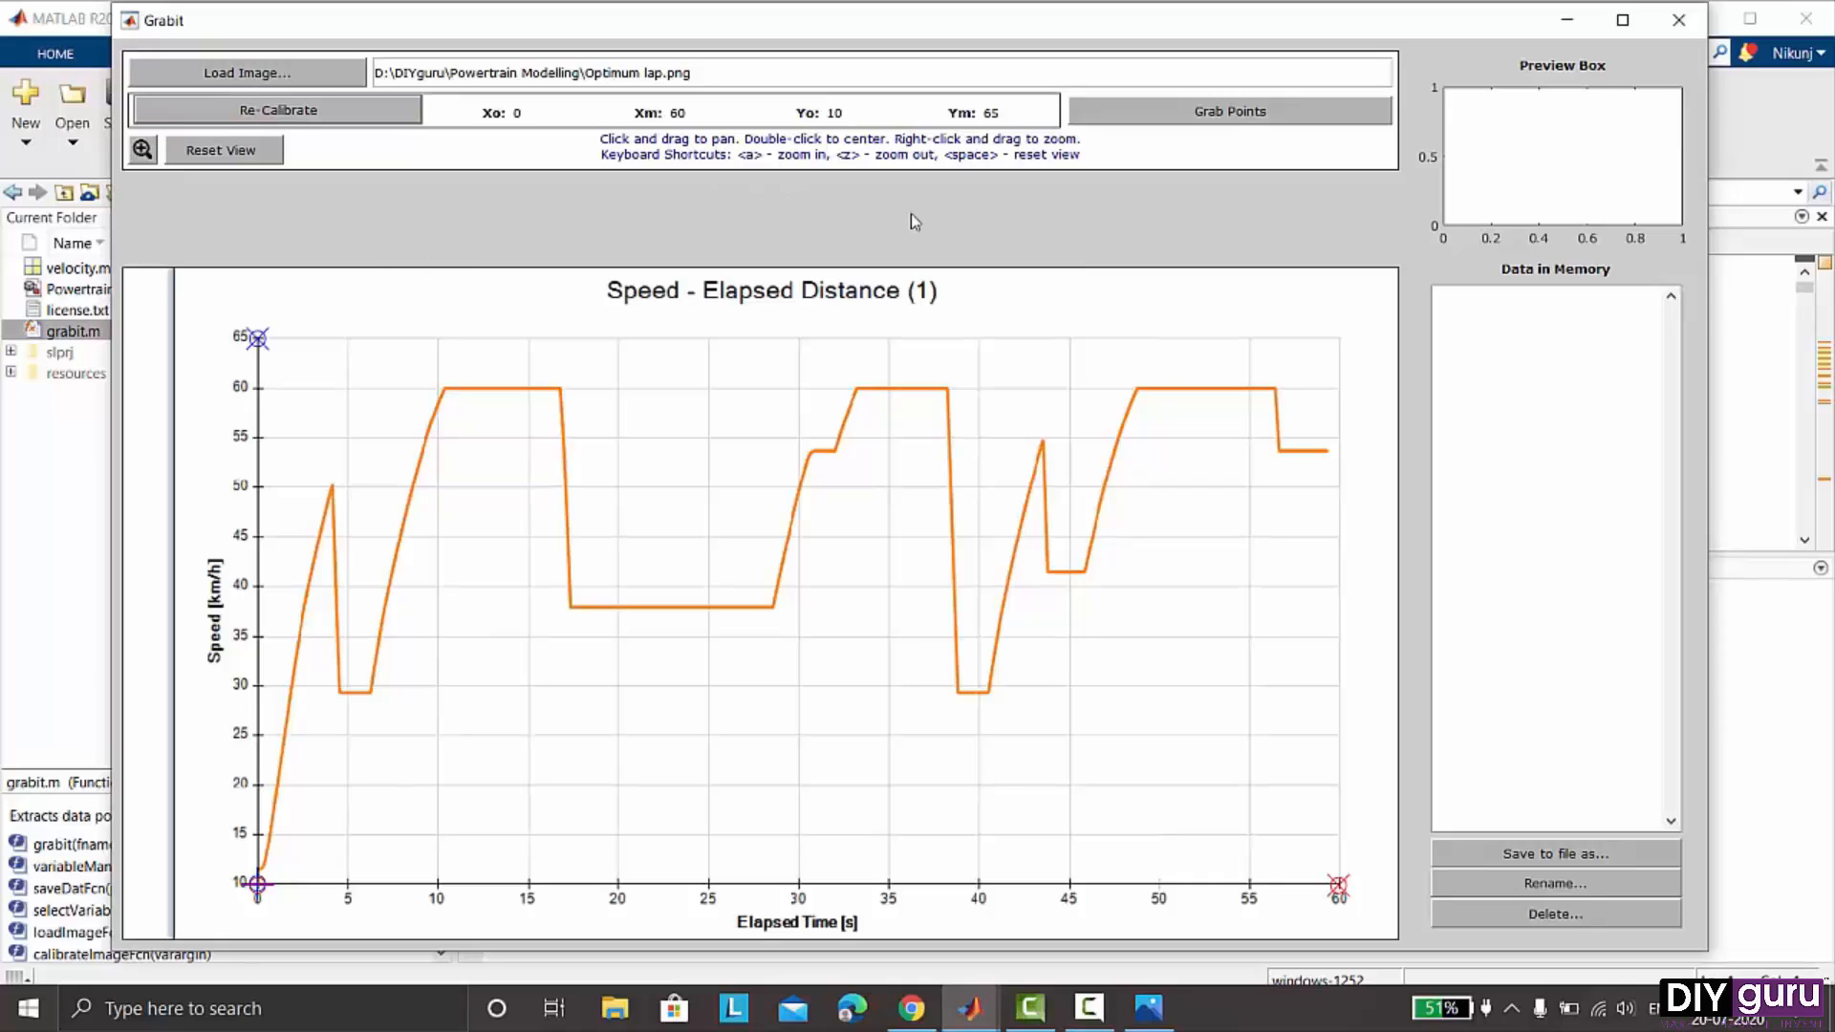
- Grab data points along the speed curve's initial rise plus its end point, then finish grabbing
click(1247, 120)
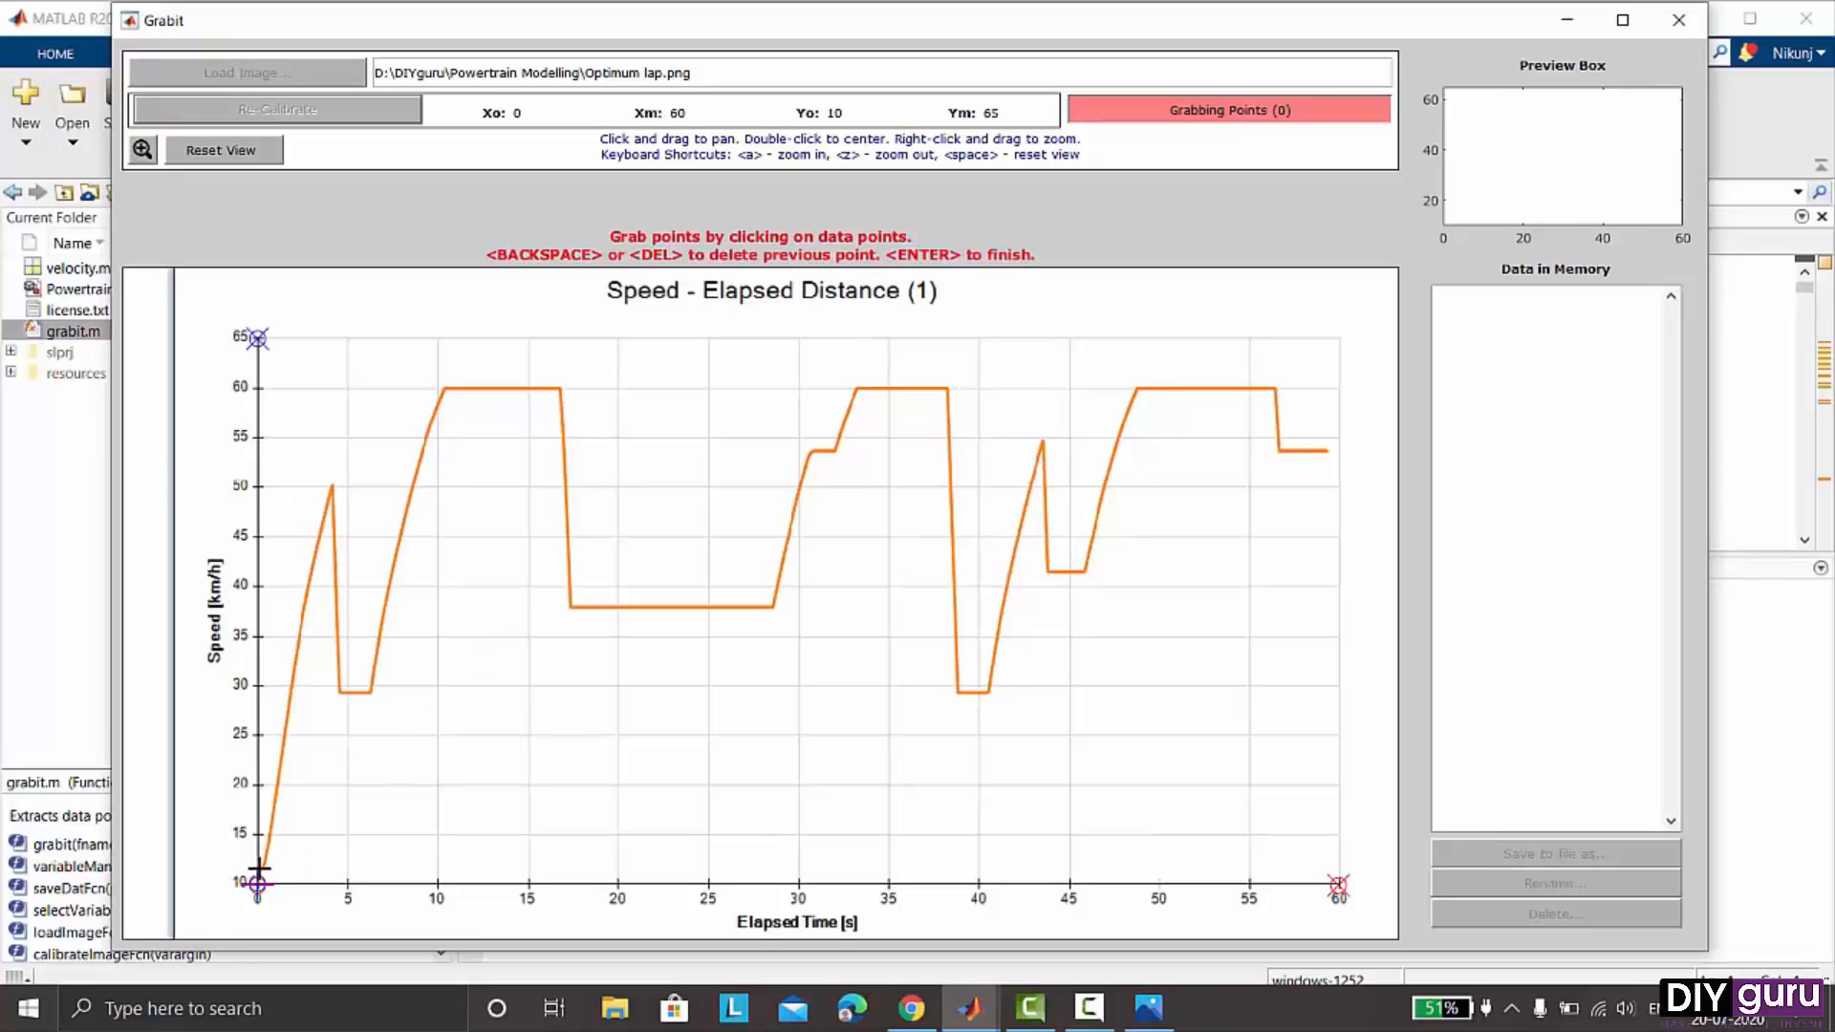
click(259, 868)
click(265, 865)
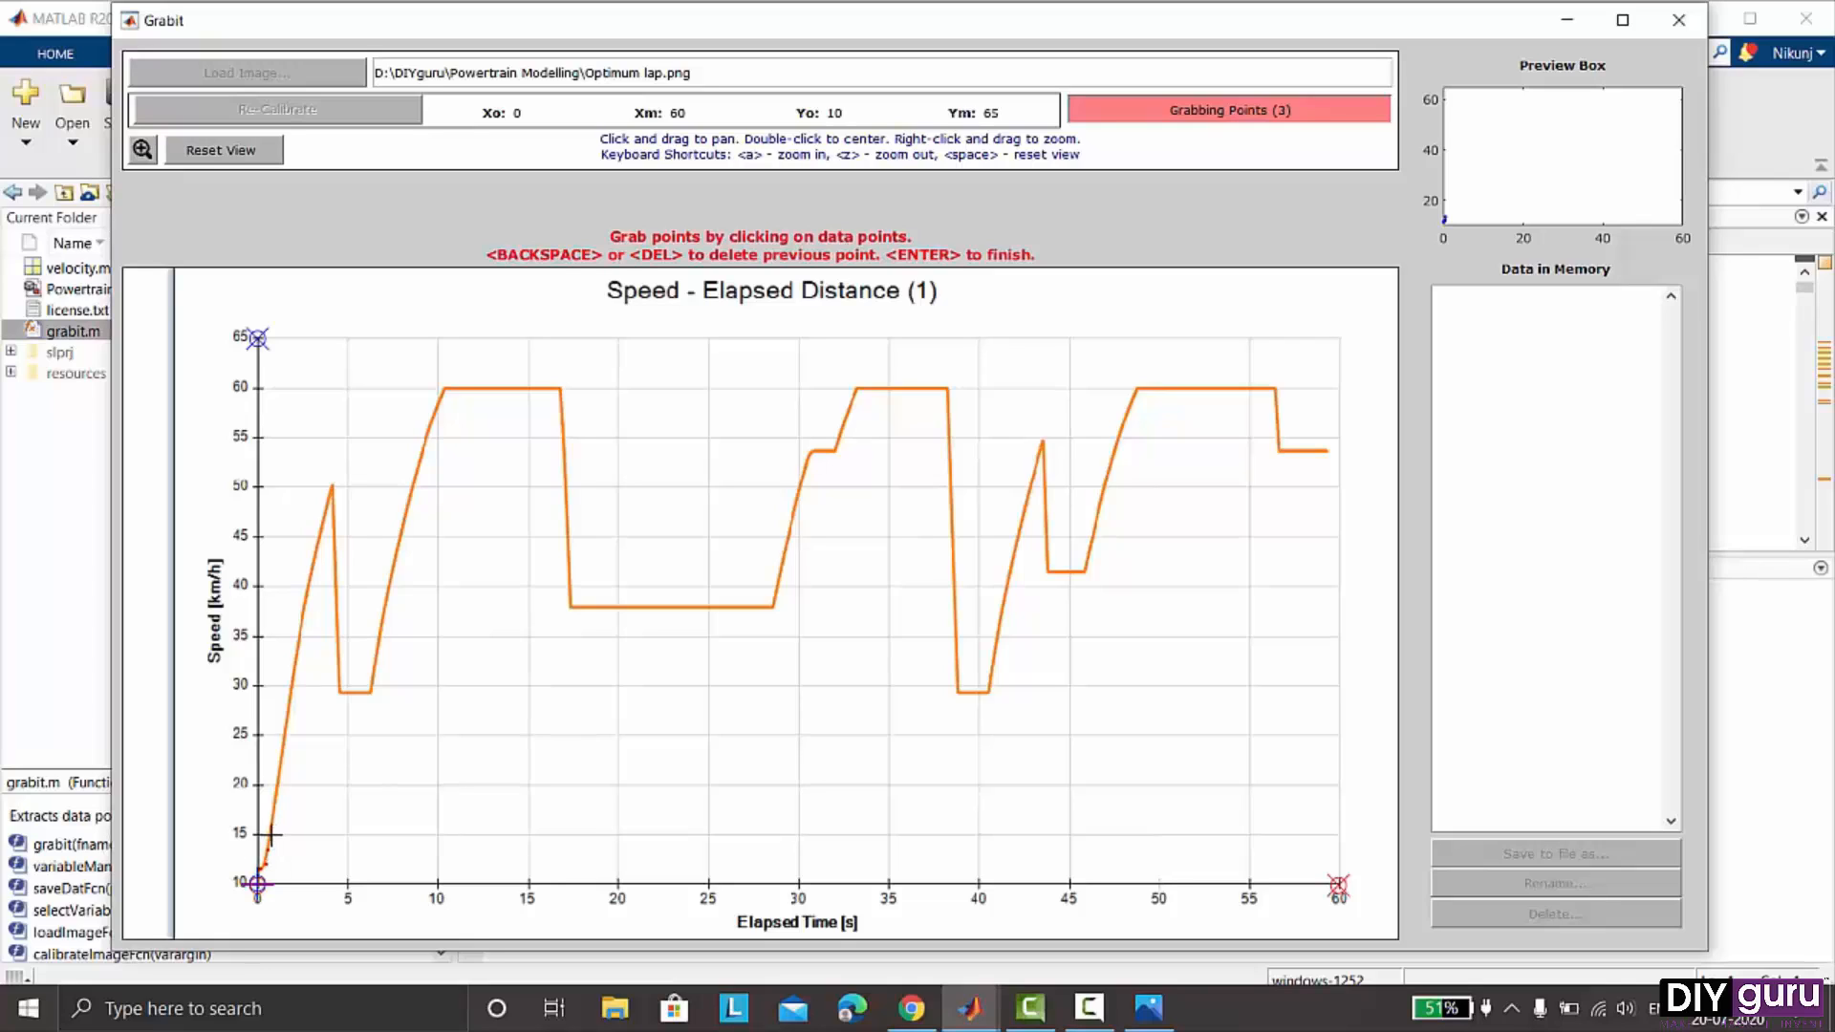
click(270, 836)
click(273, 820)
click(277, 797)
click(280, 762)
click(283, 733)
click(289, 701)
click(295, 677)
click(299, 654)
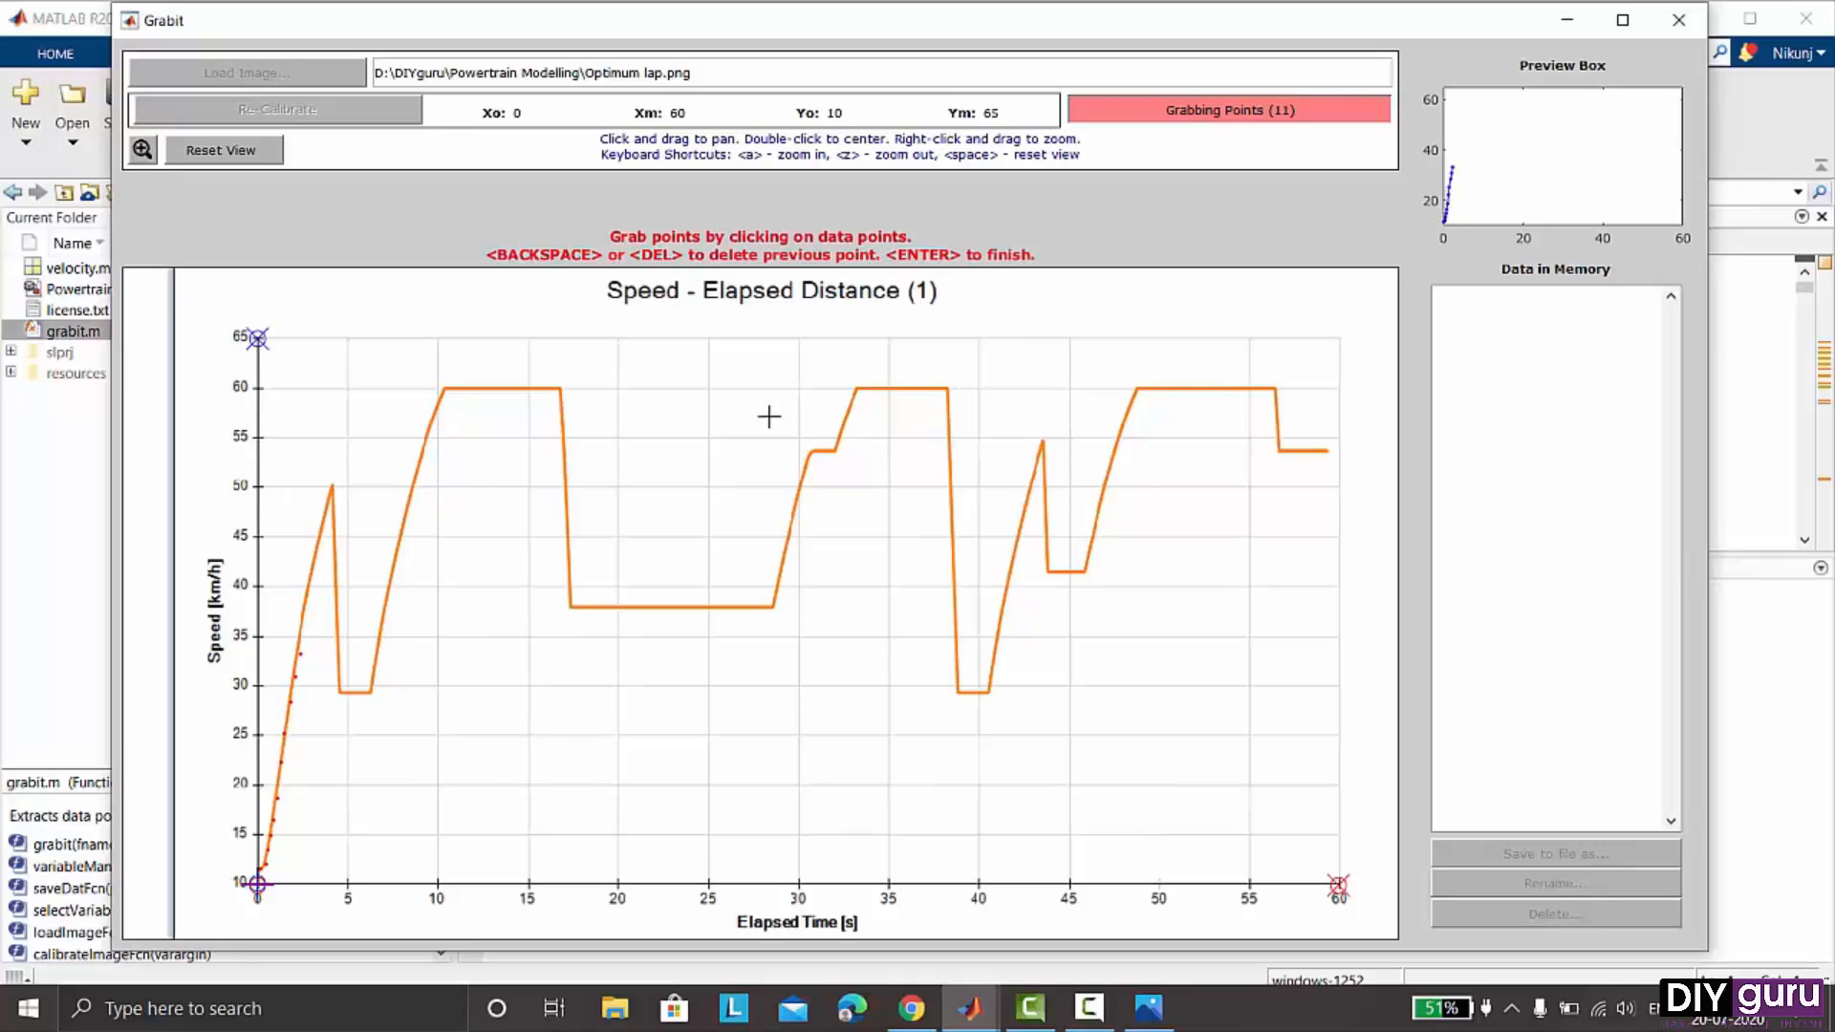
click(1323, 451)
click(1197, 112)
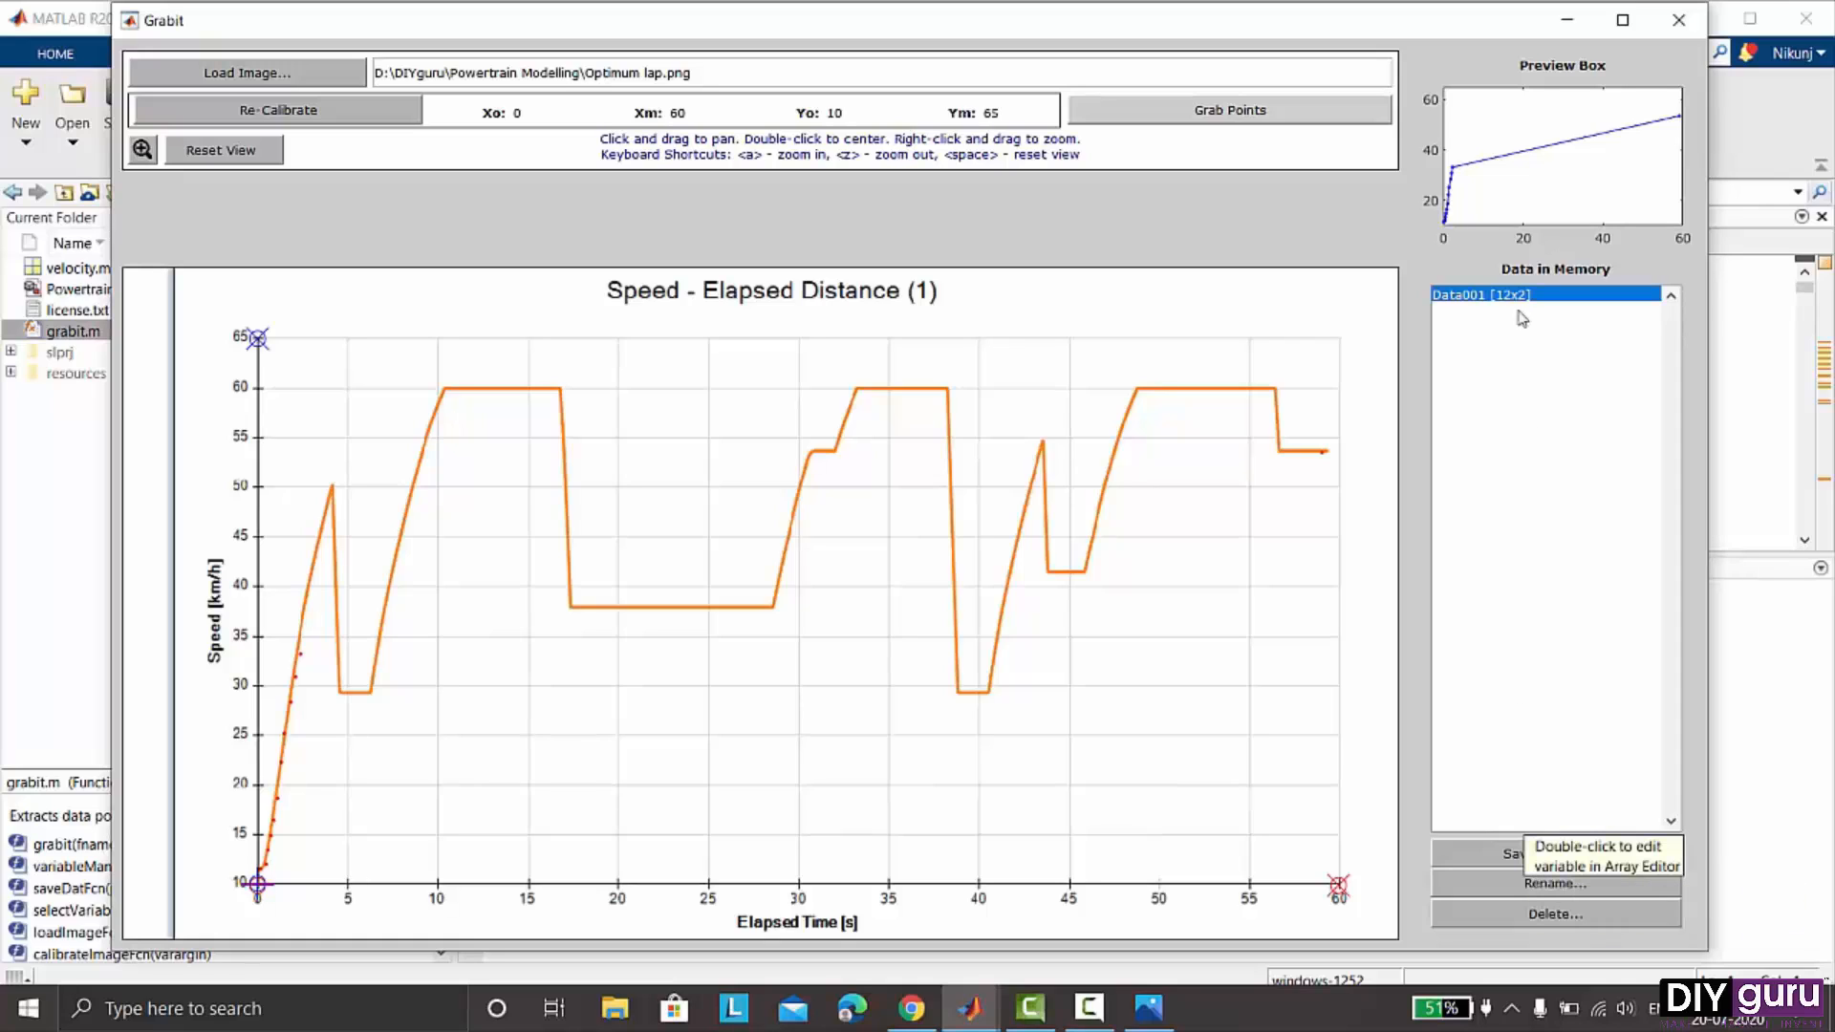
- Close the Grabit window and return the current folder to Powertrain Modelling
click(1678, 20)
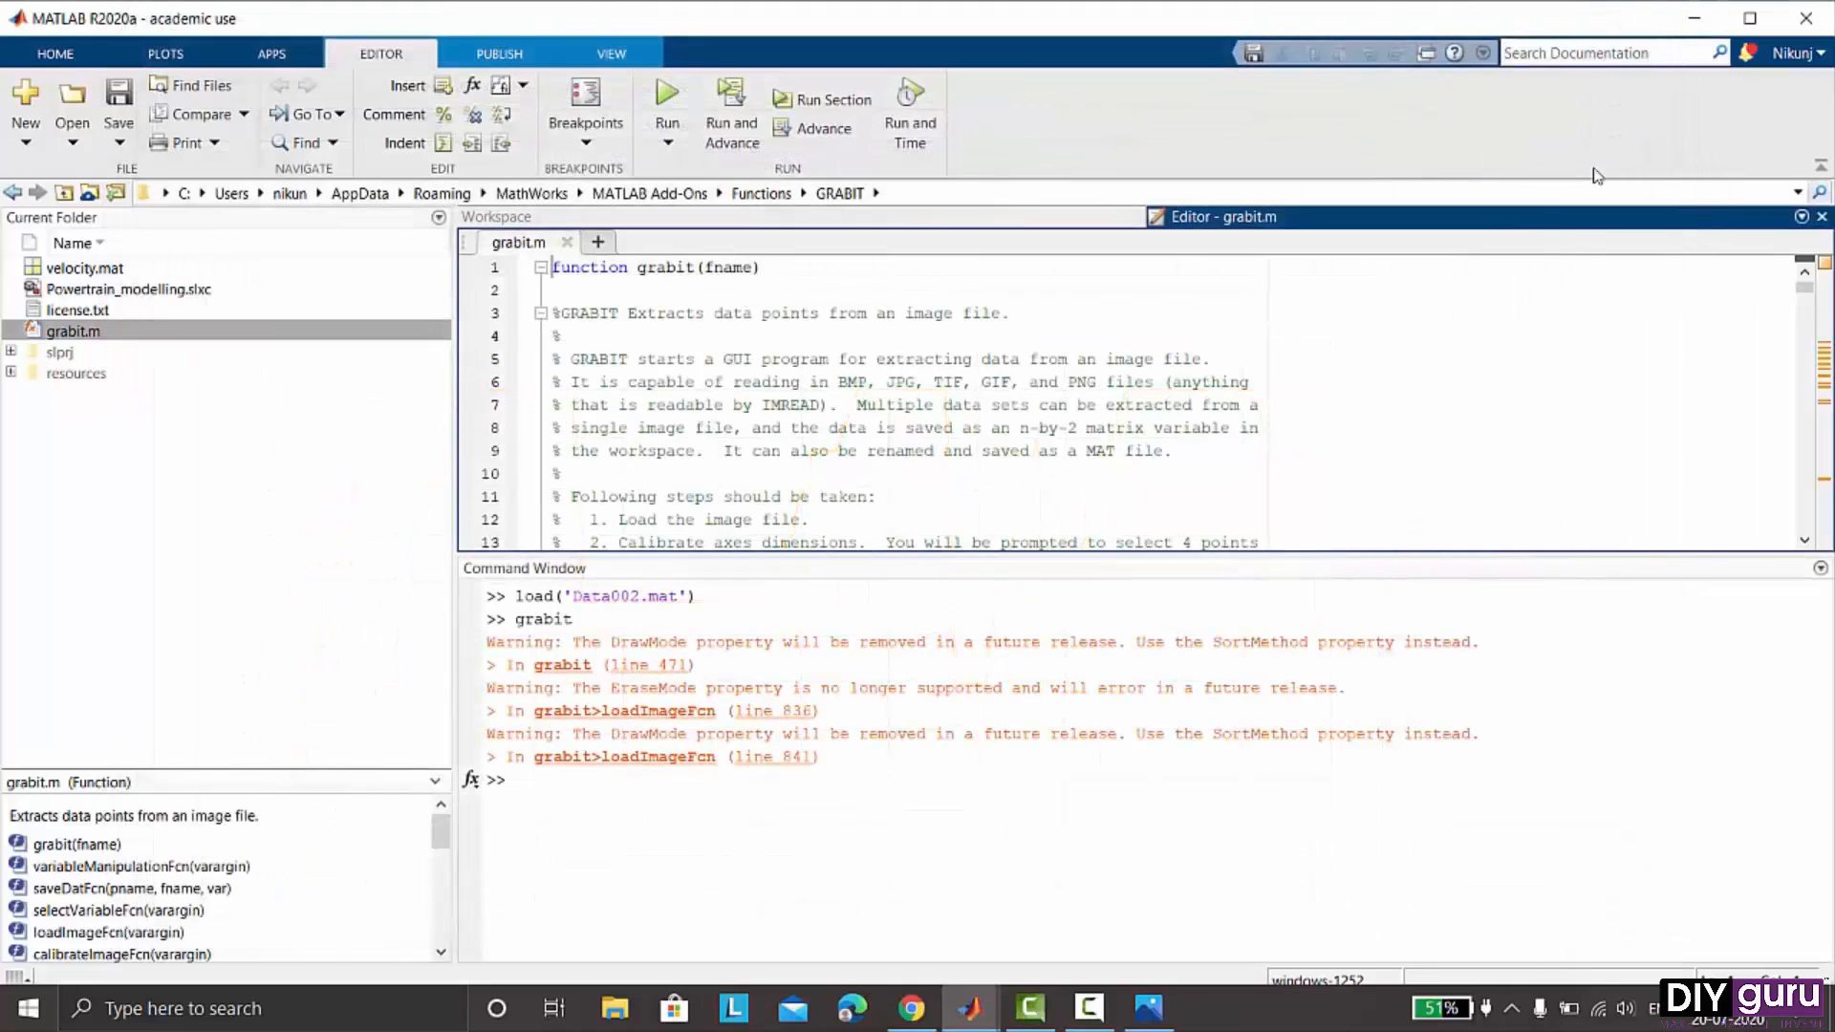
click(12, 192)
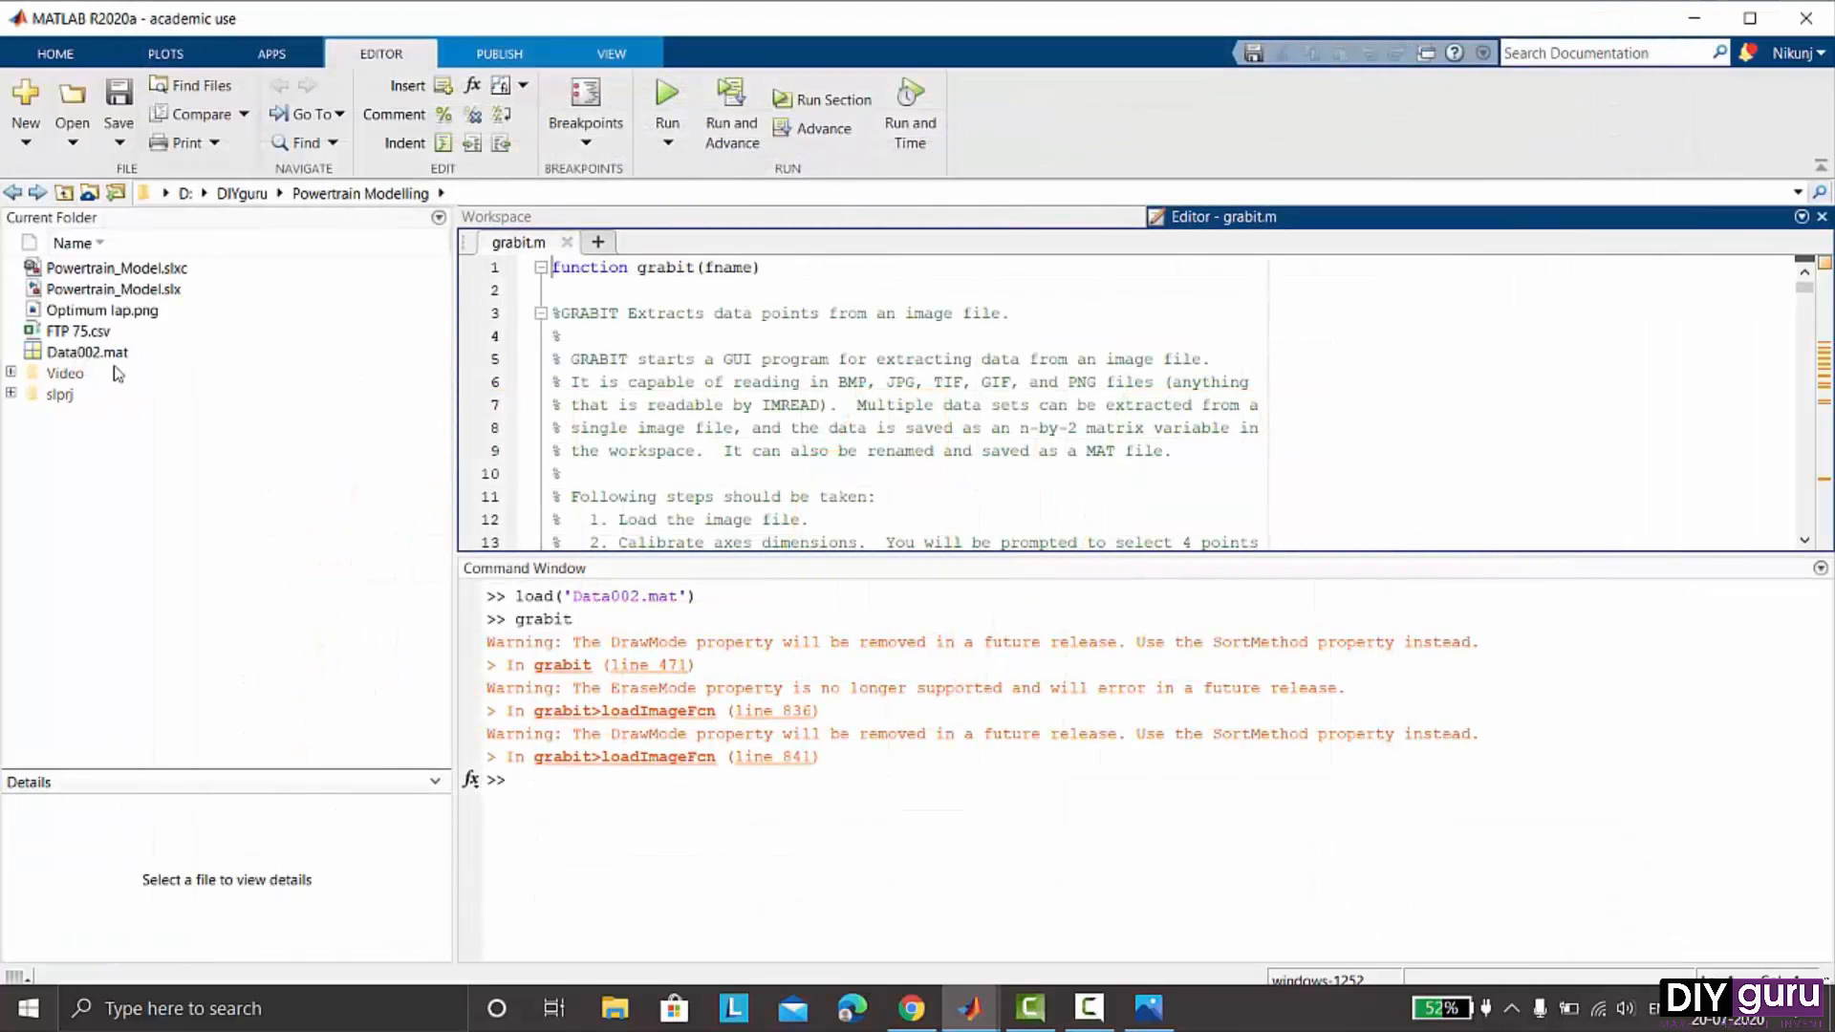
click(1135, 791)
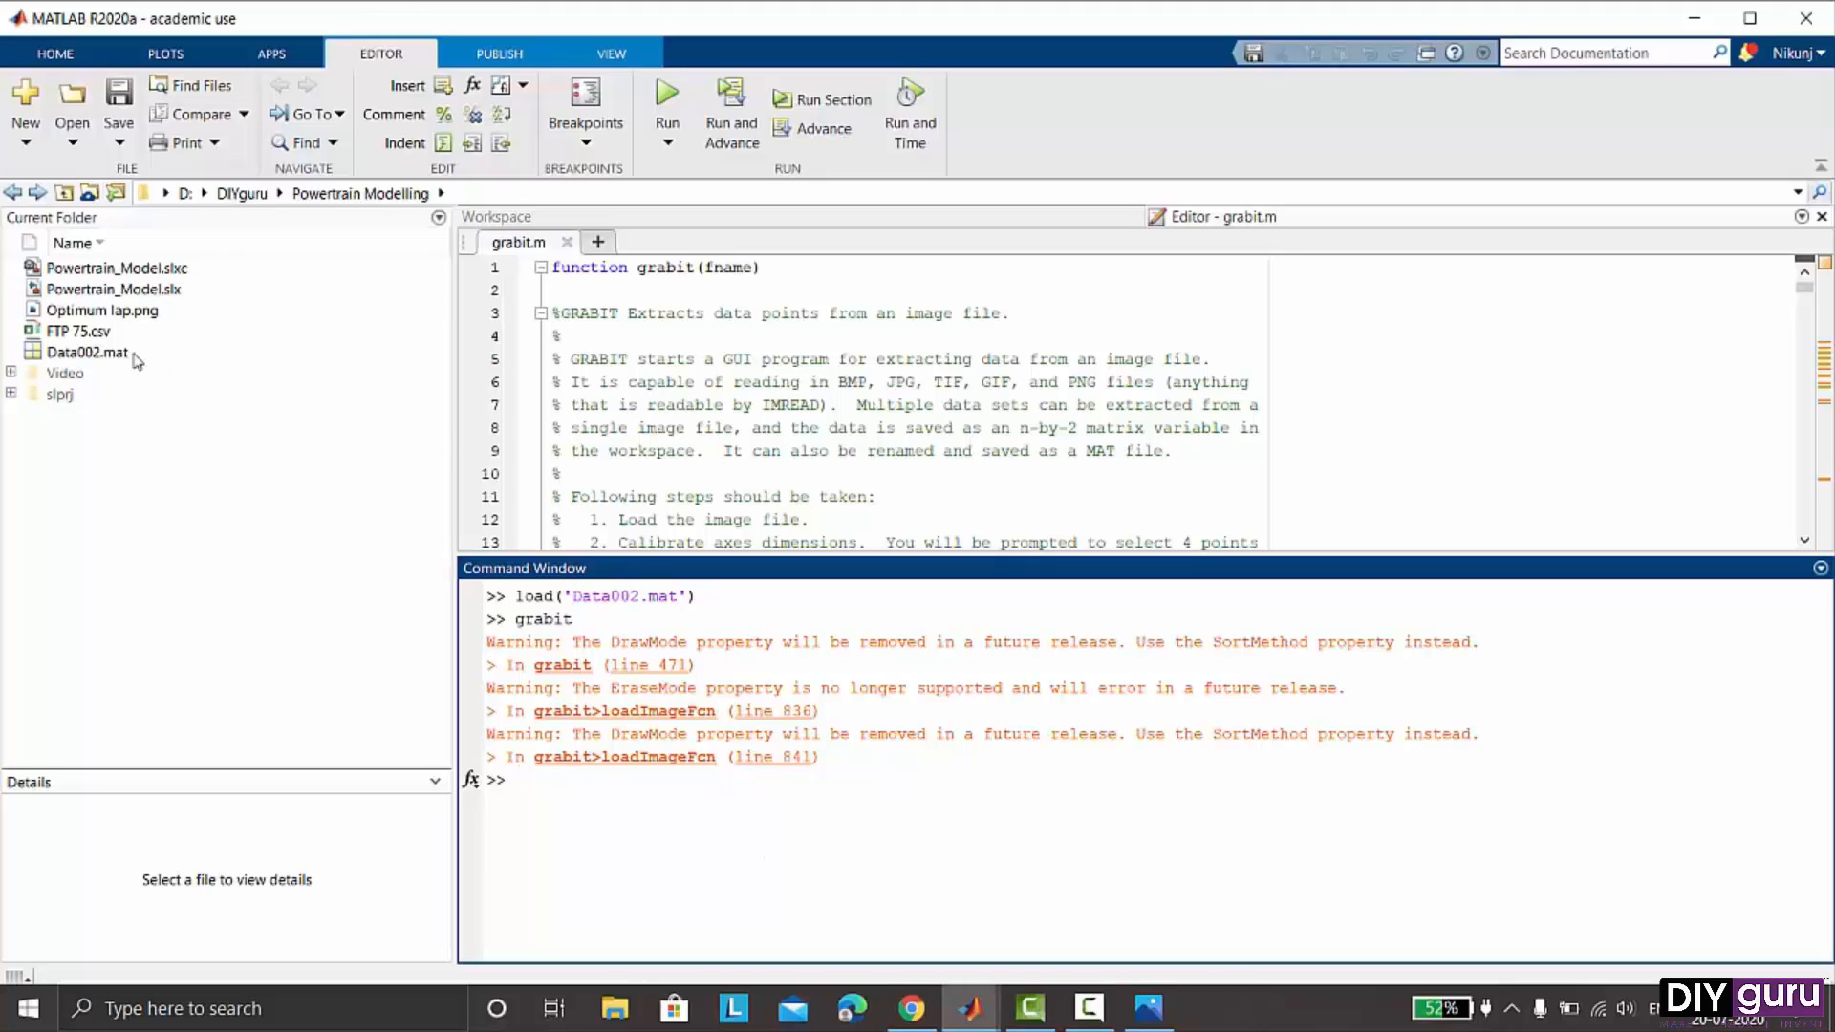
- Import FTP 75.csv into the workspace as a numeric matrix and close the import window
click(77, 332)
double_click(77, 332)
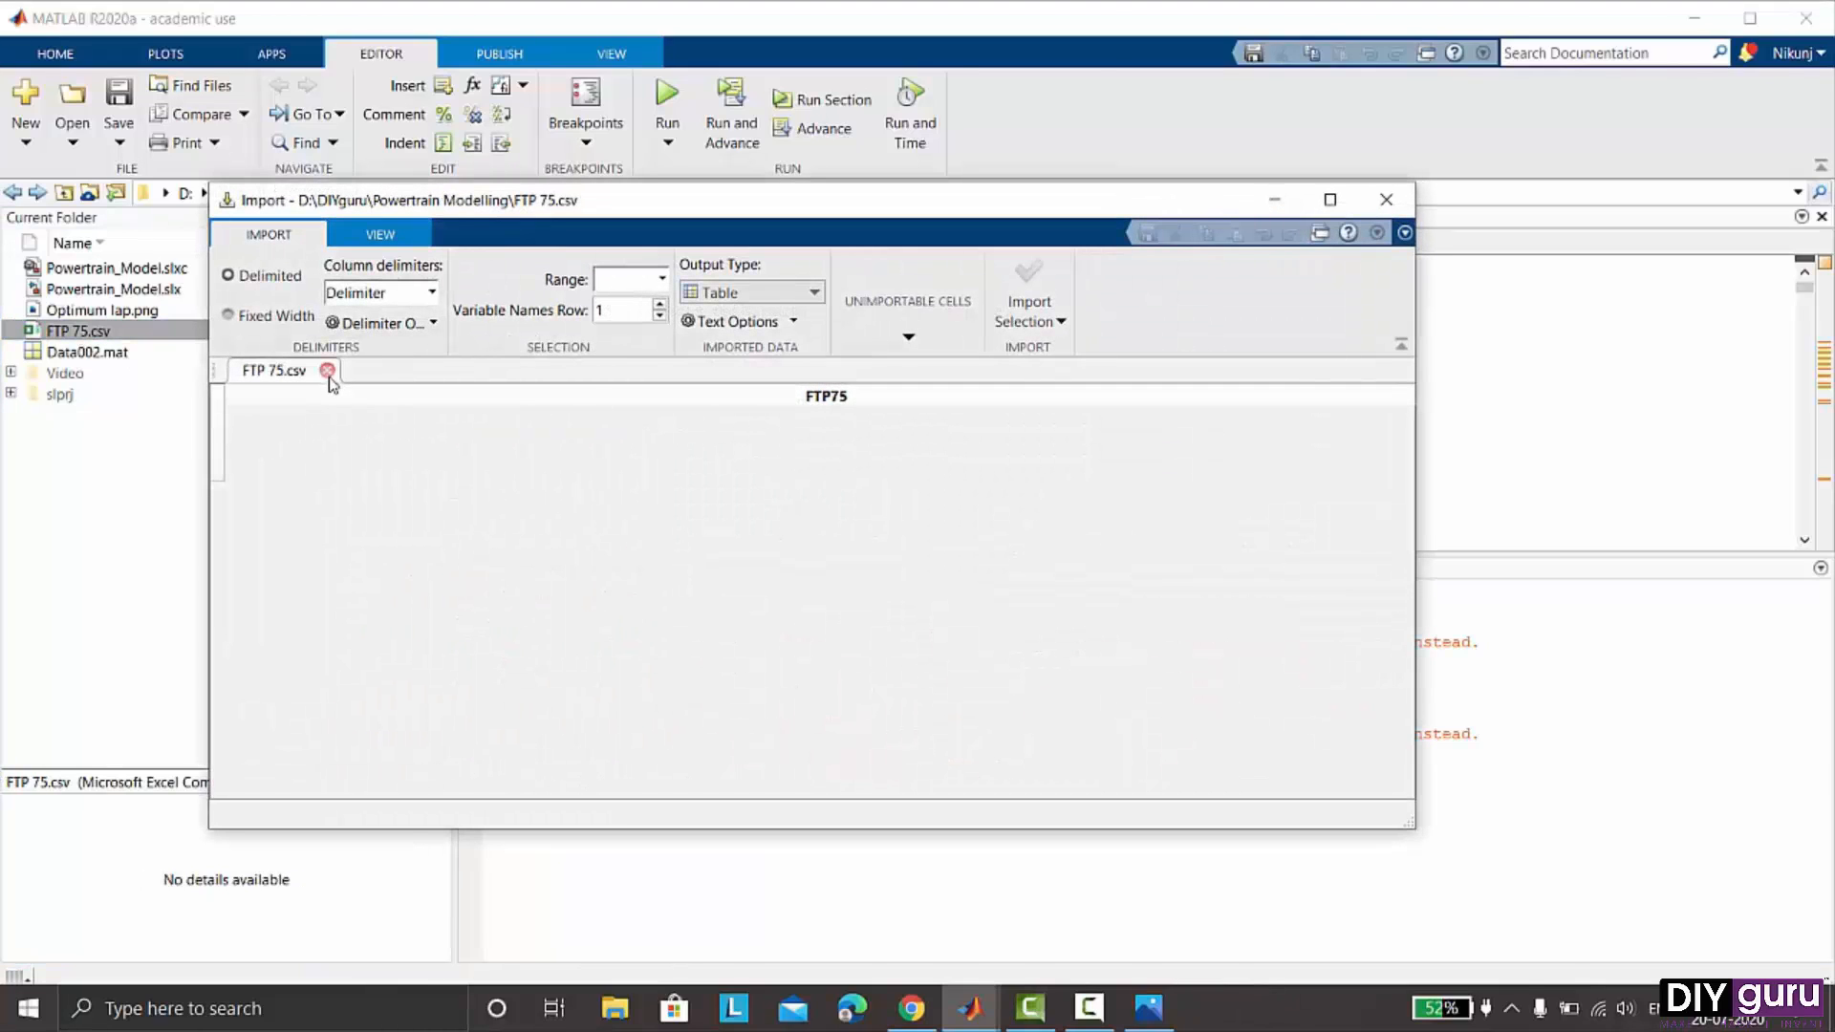
click(746, 294)
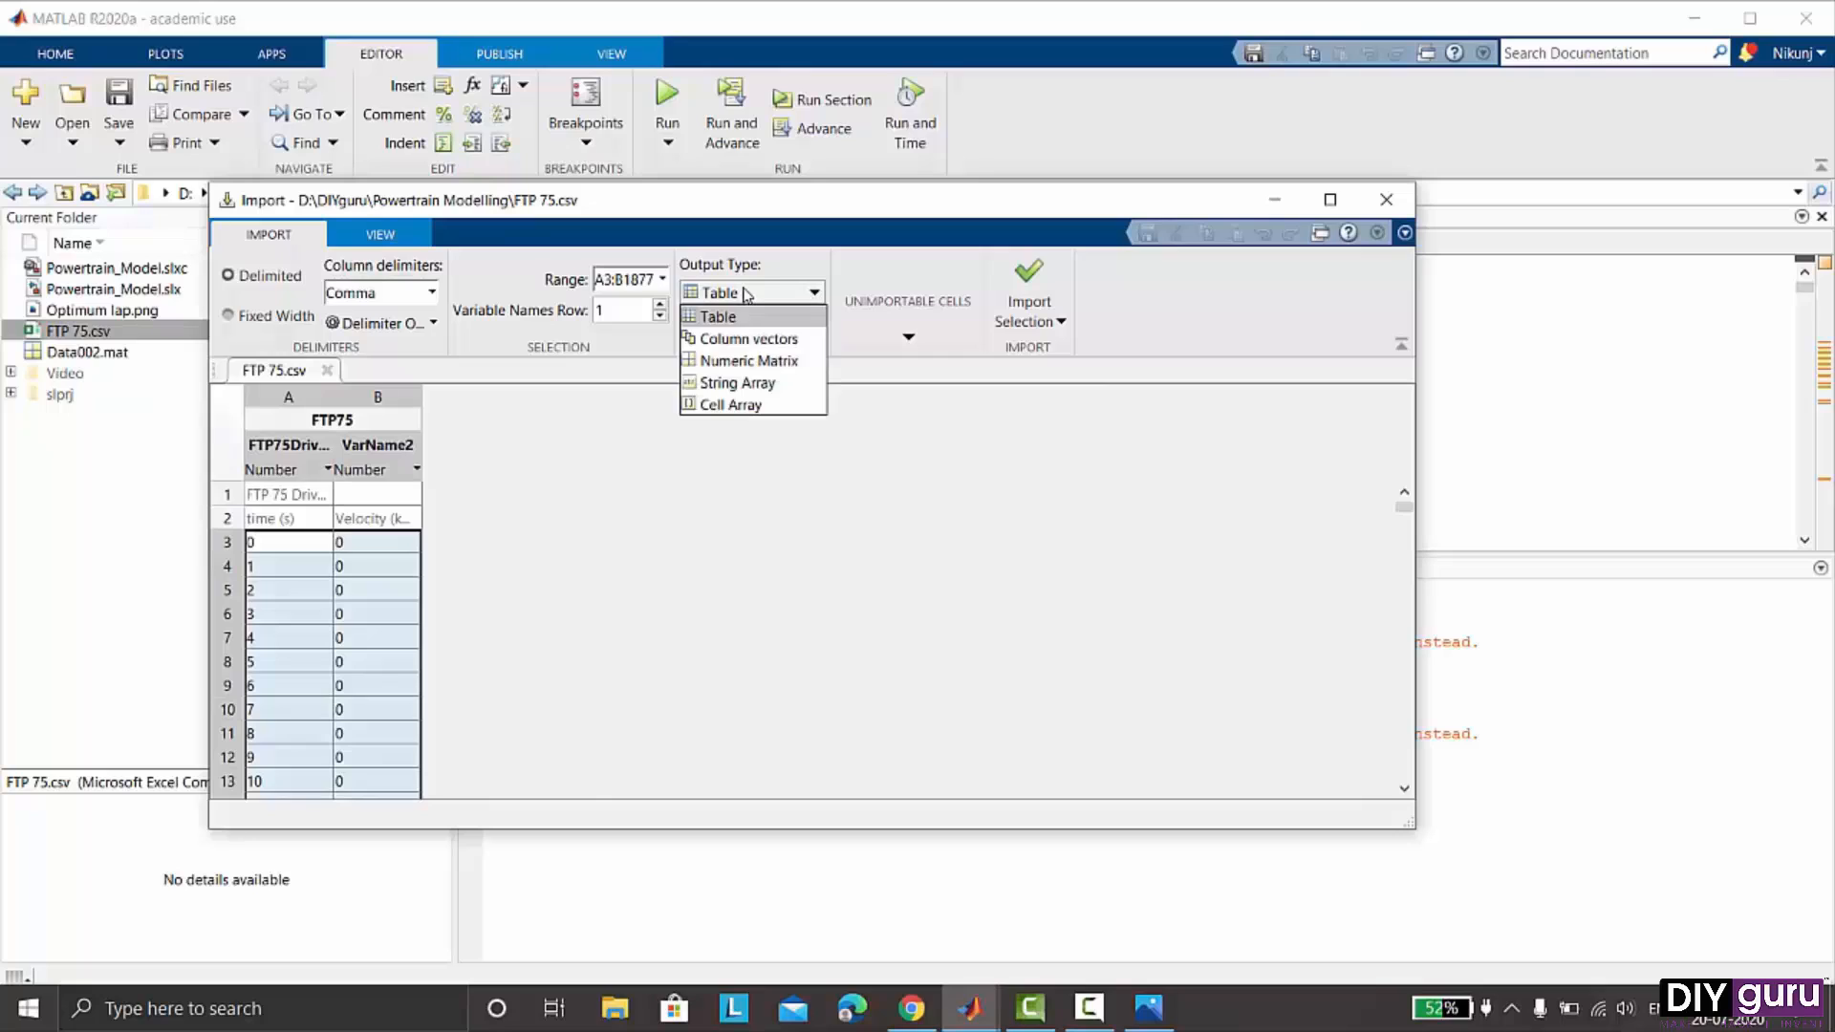
click(733, 361)
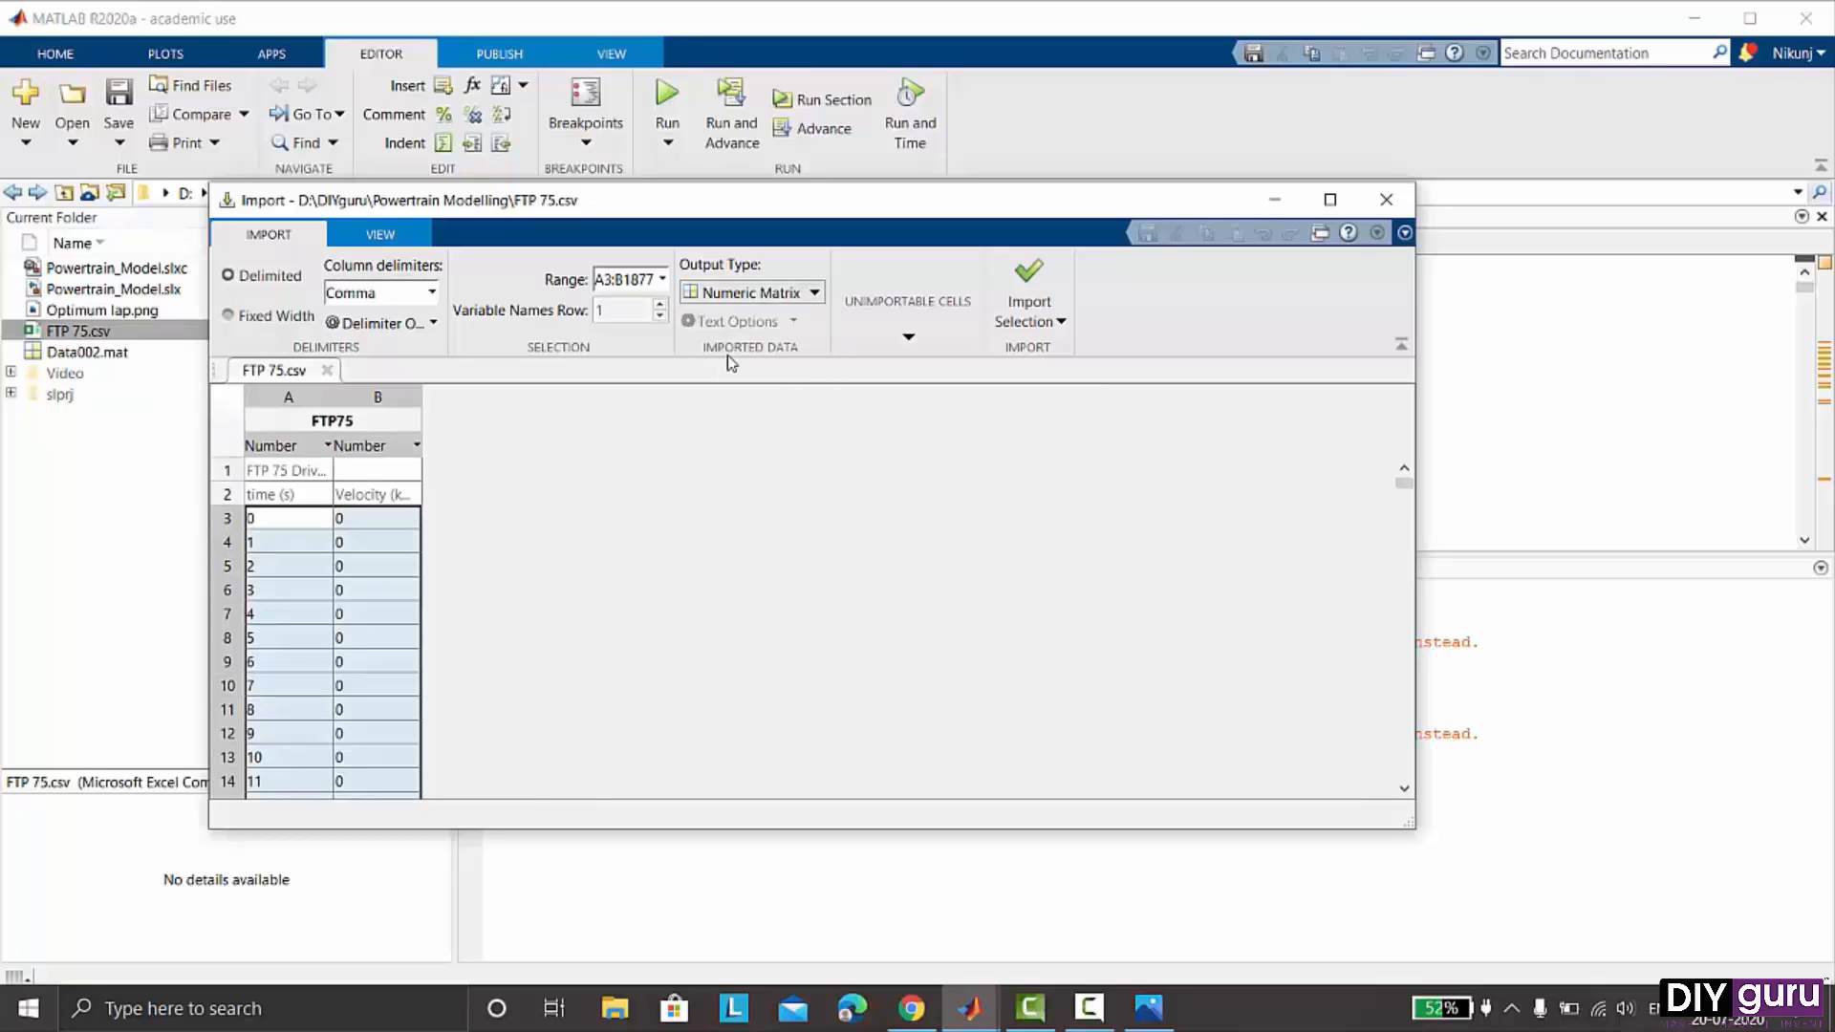
click(1050, 276)
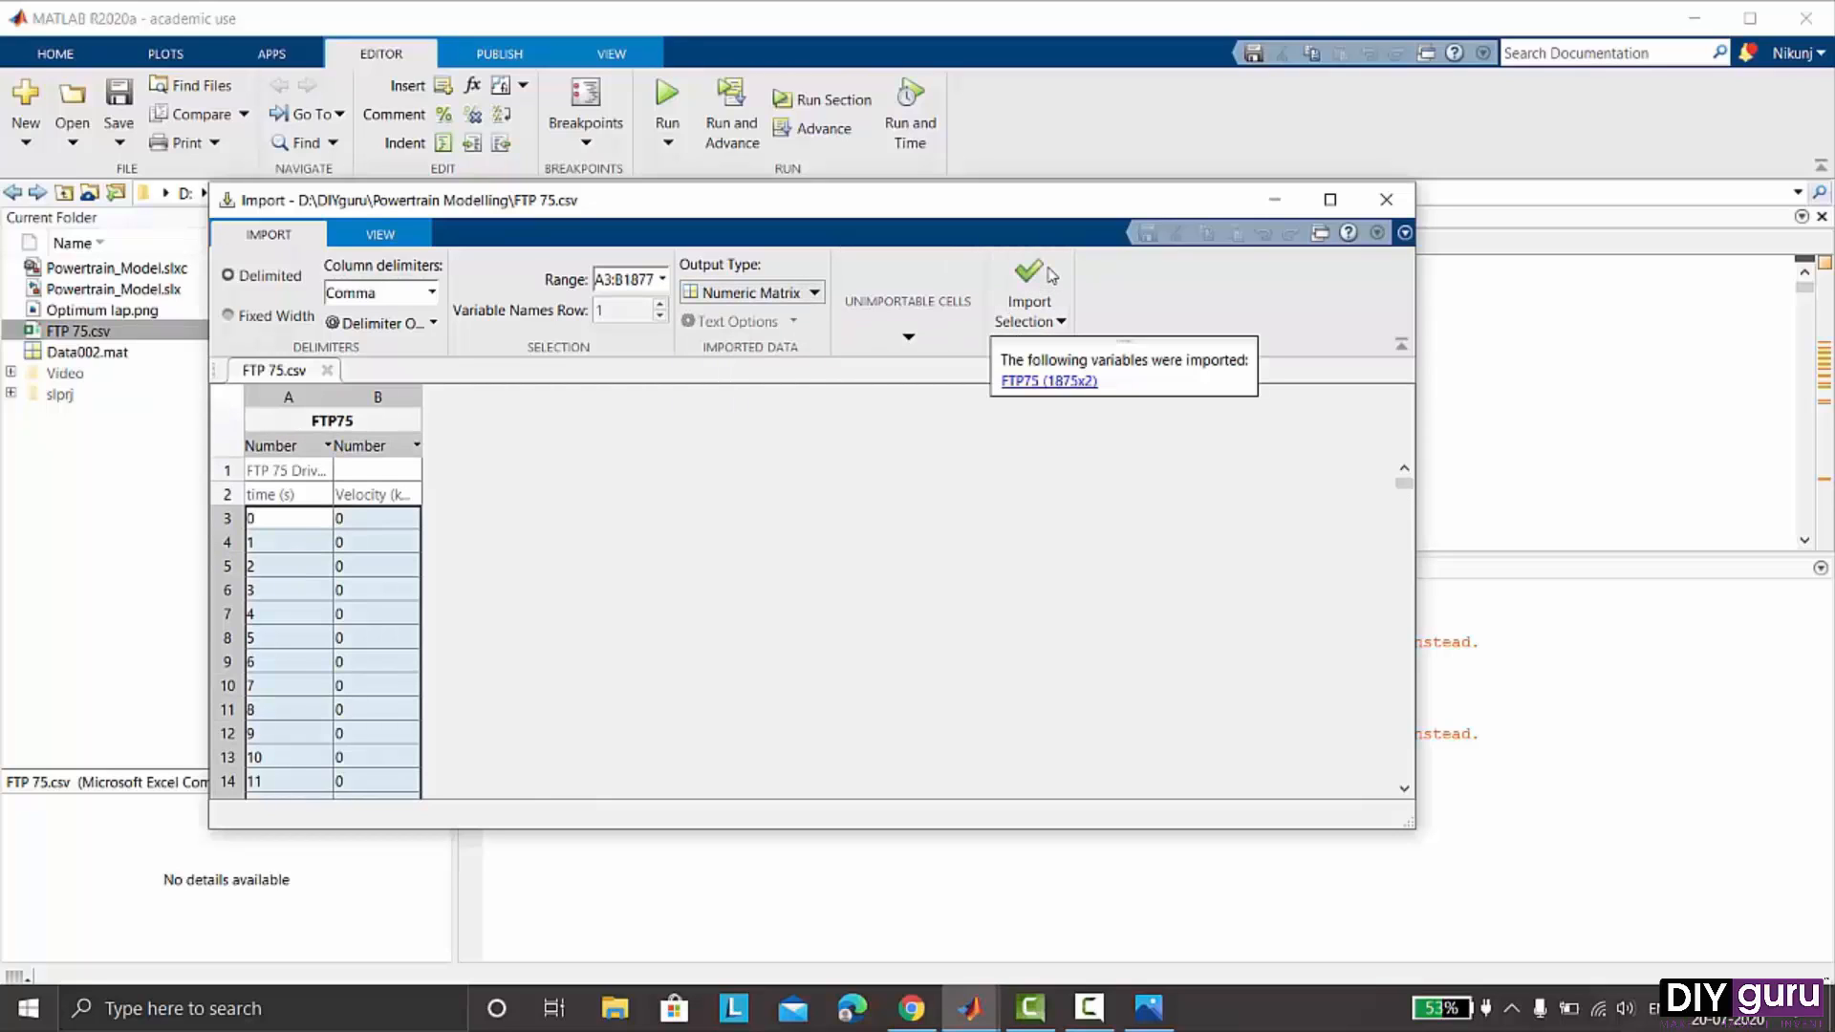
click(1386, 199)
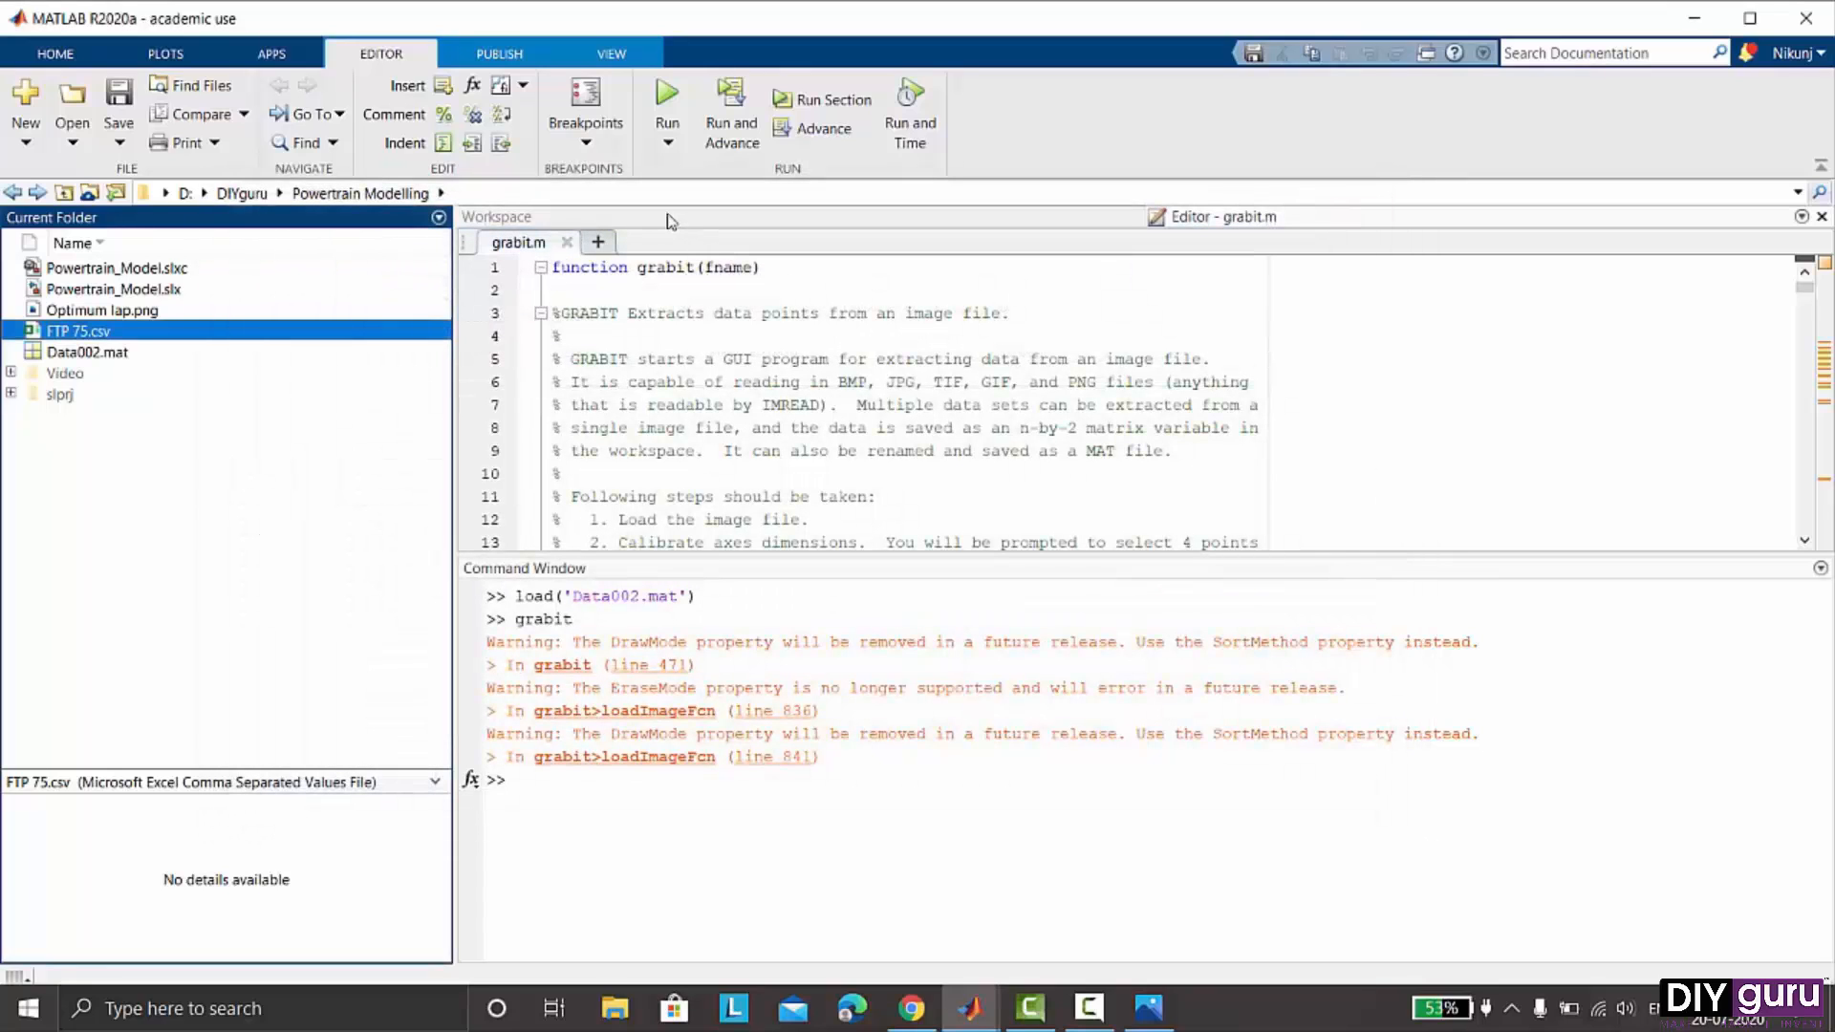
- Inspect the workspace variables and switch to the Powertrain_Model Simulink window
click(567, 243)
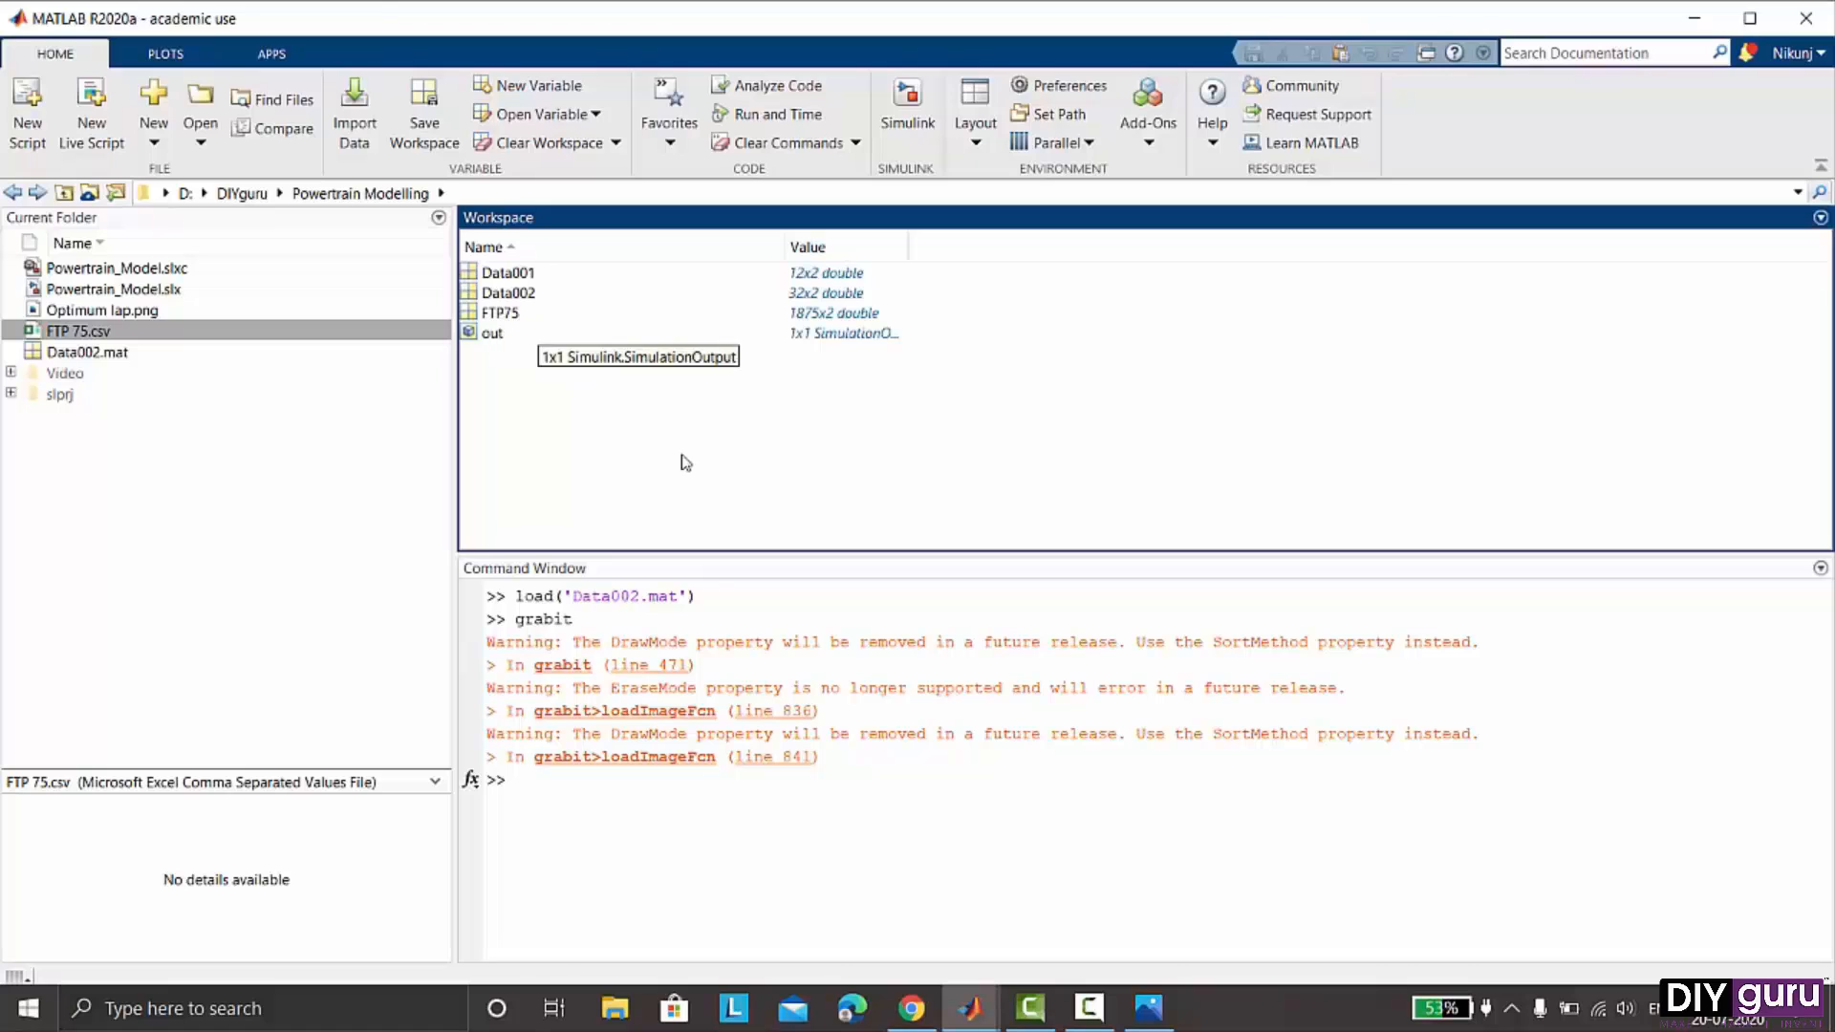
mouse_move(975, 1013)
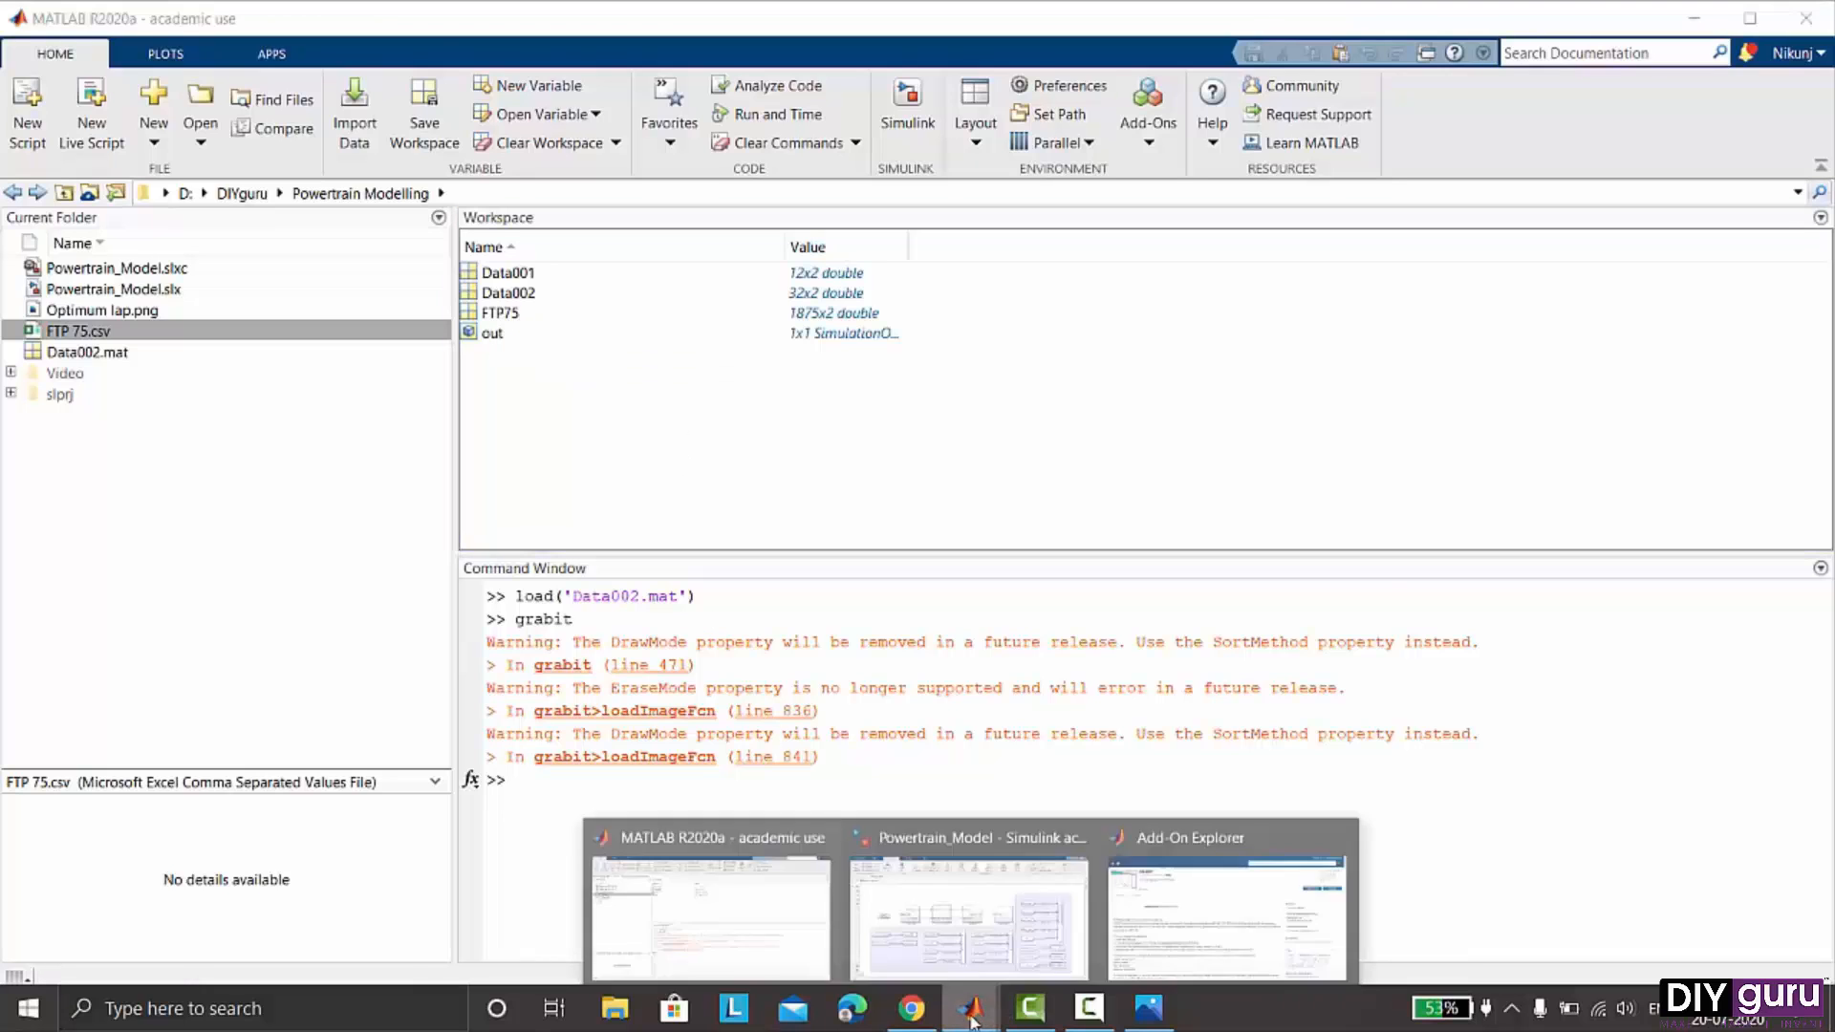
click(998, 903)
- Set the Velocity Profile Input block's data to FTP75 and apply it
double_click(261, 472)
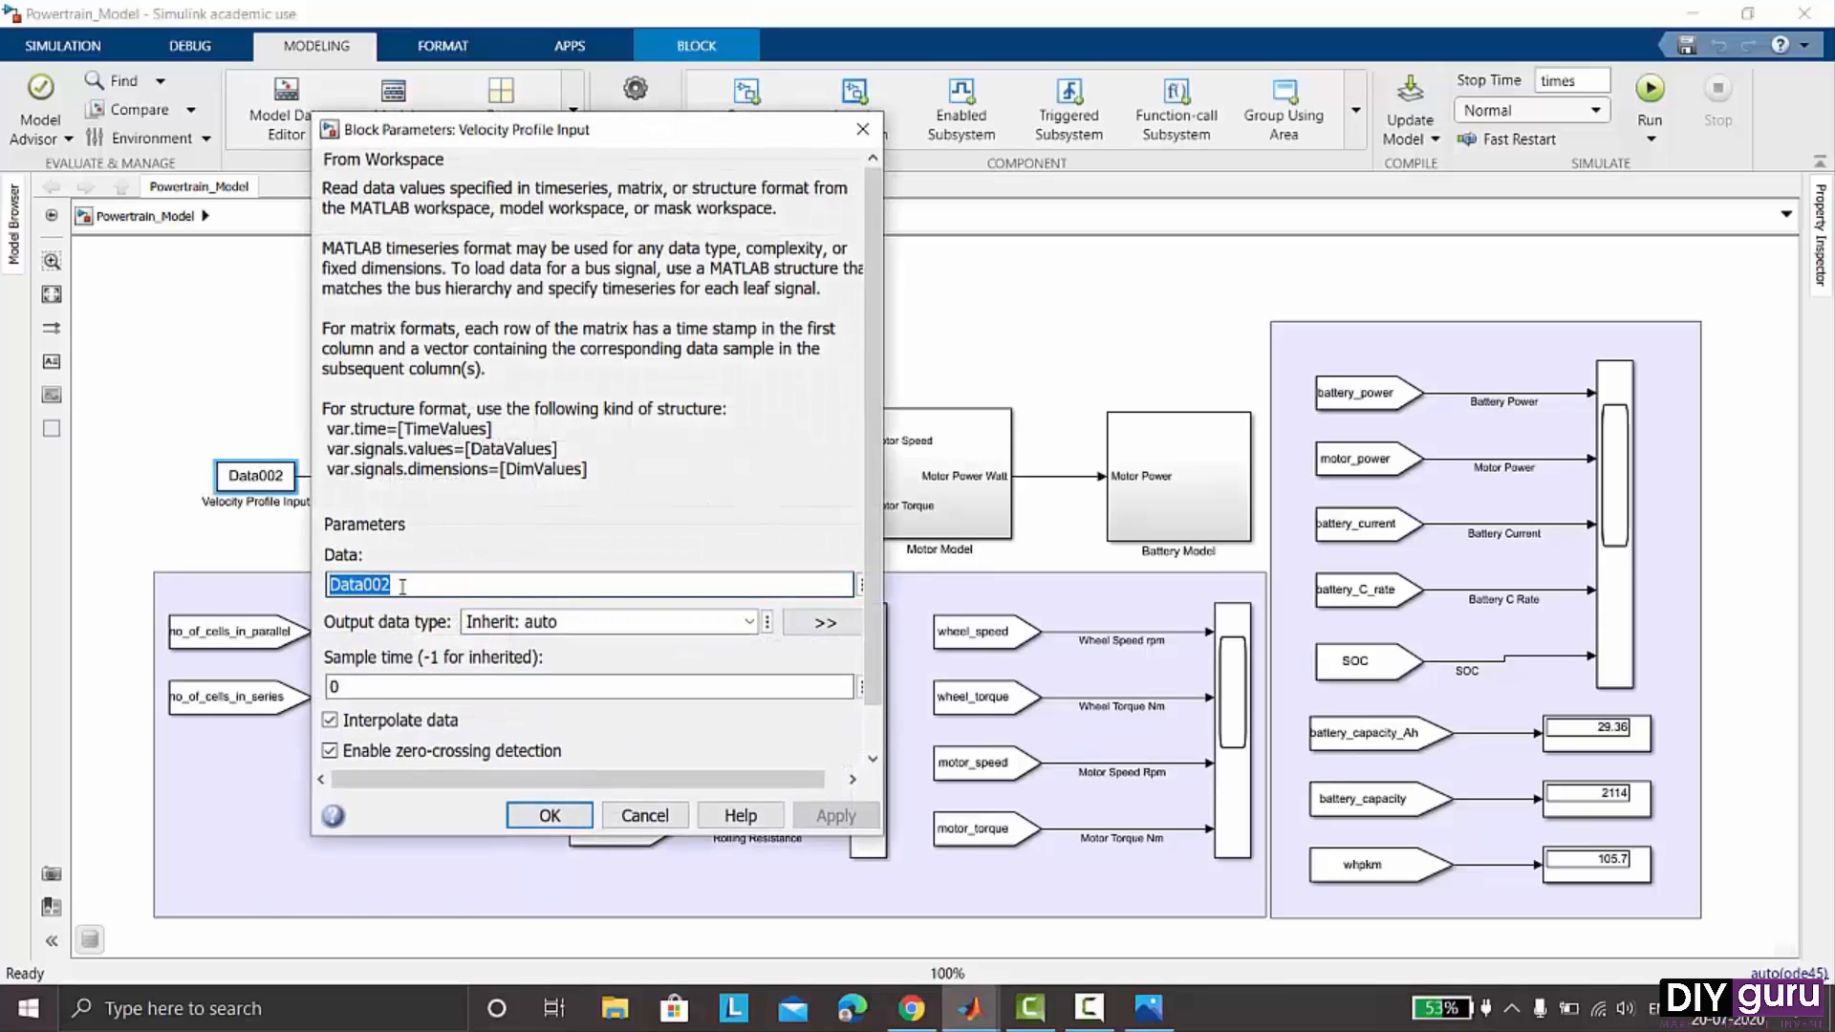
text(Ftp)
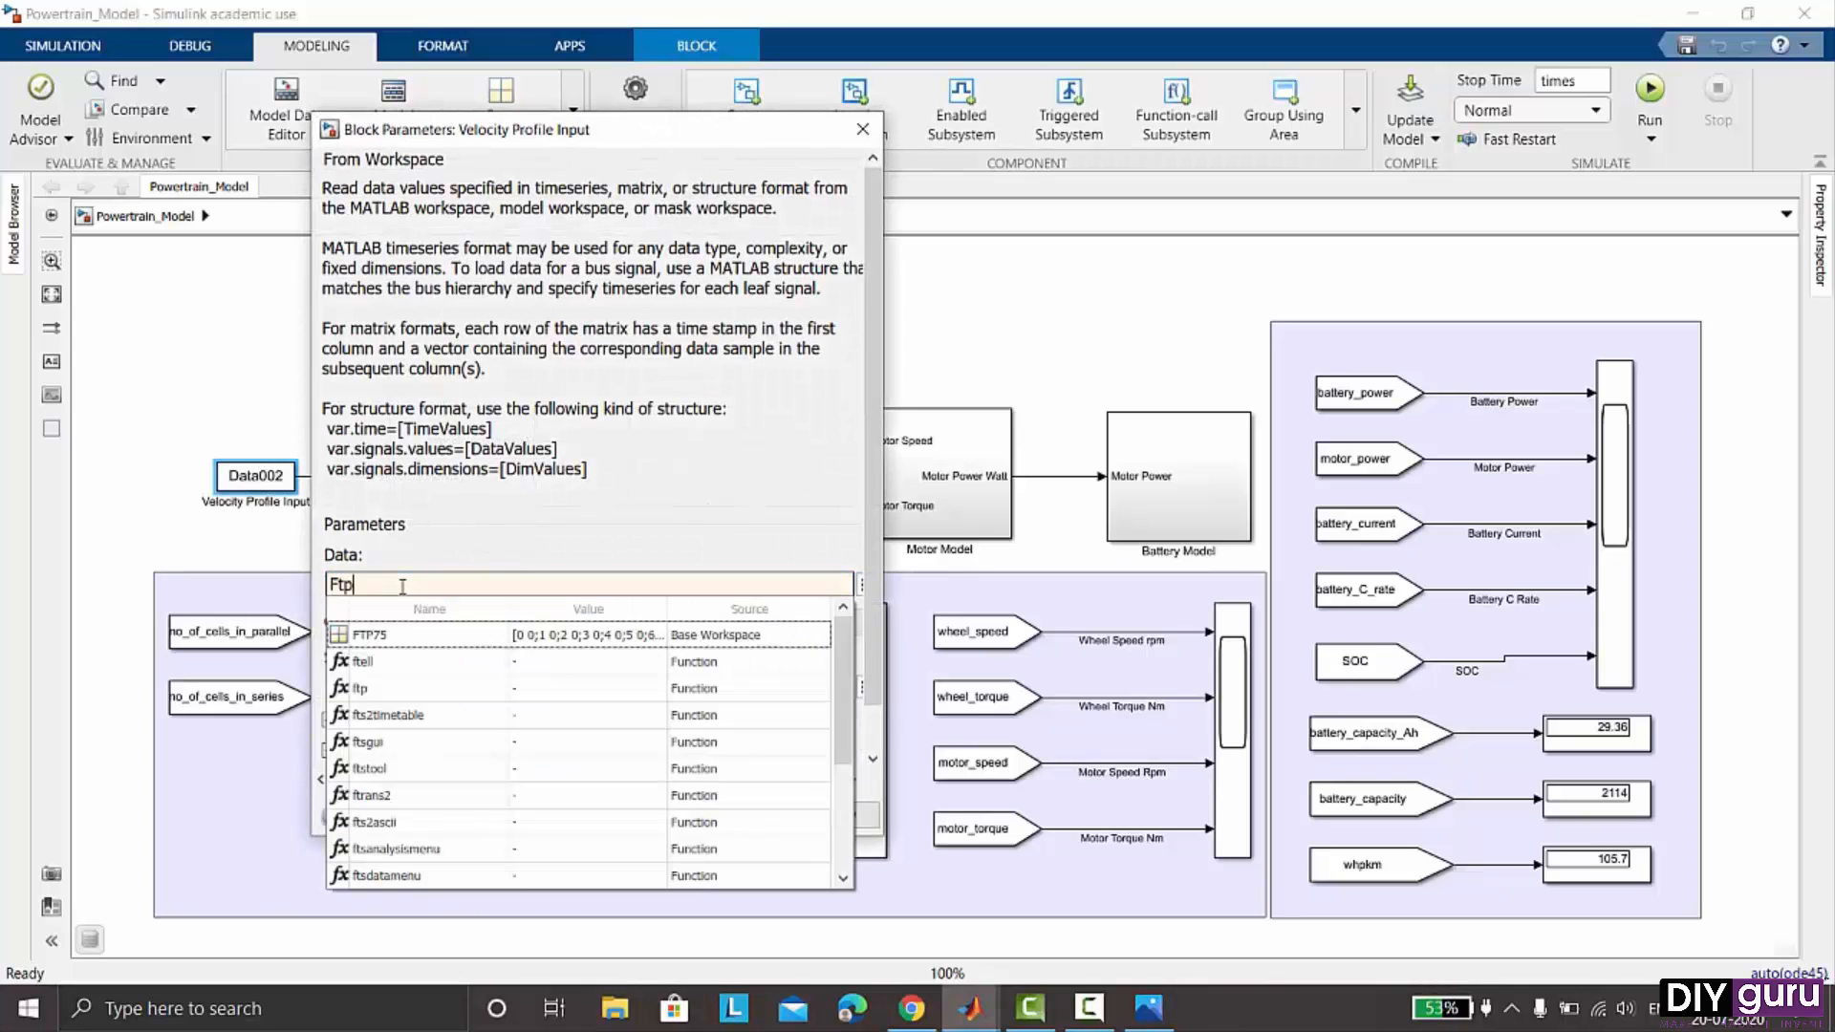
click(397, 636)
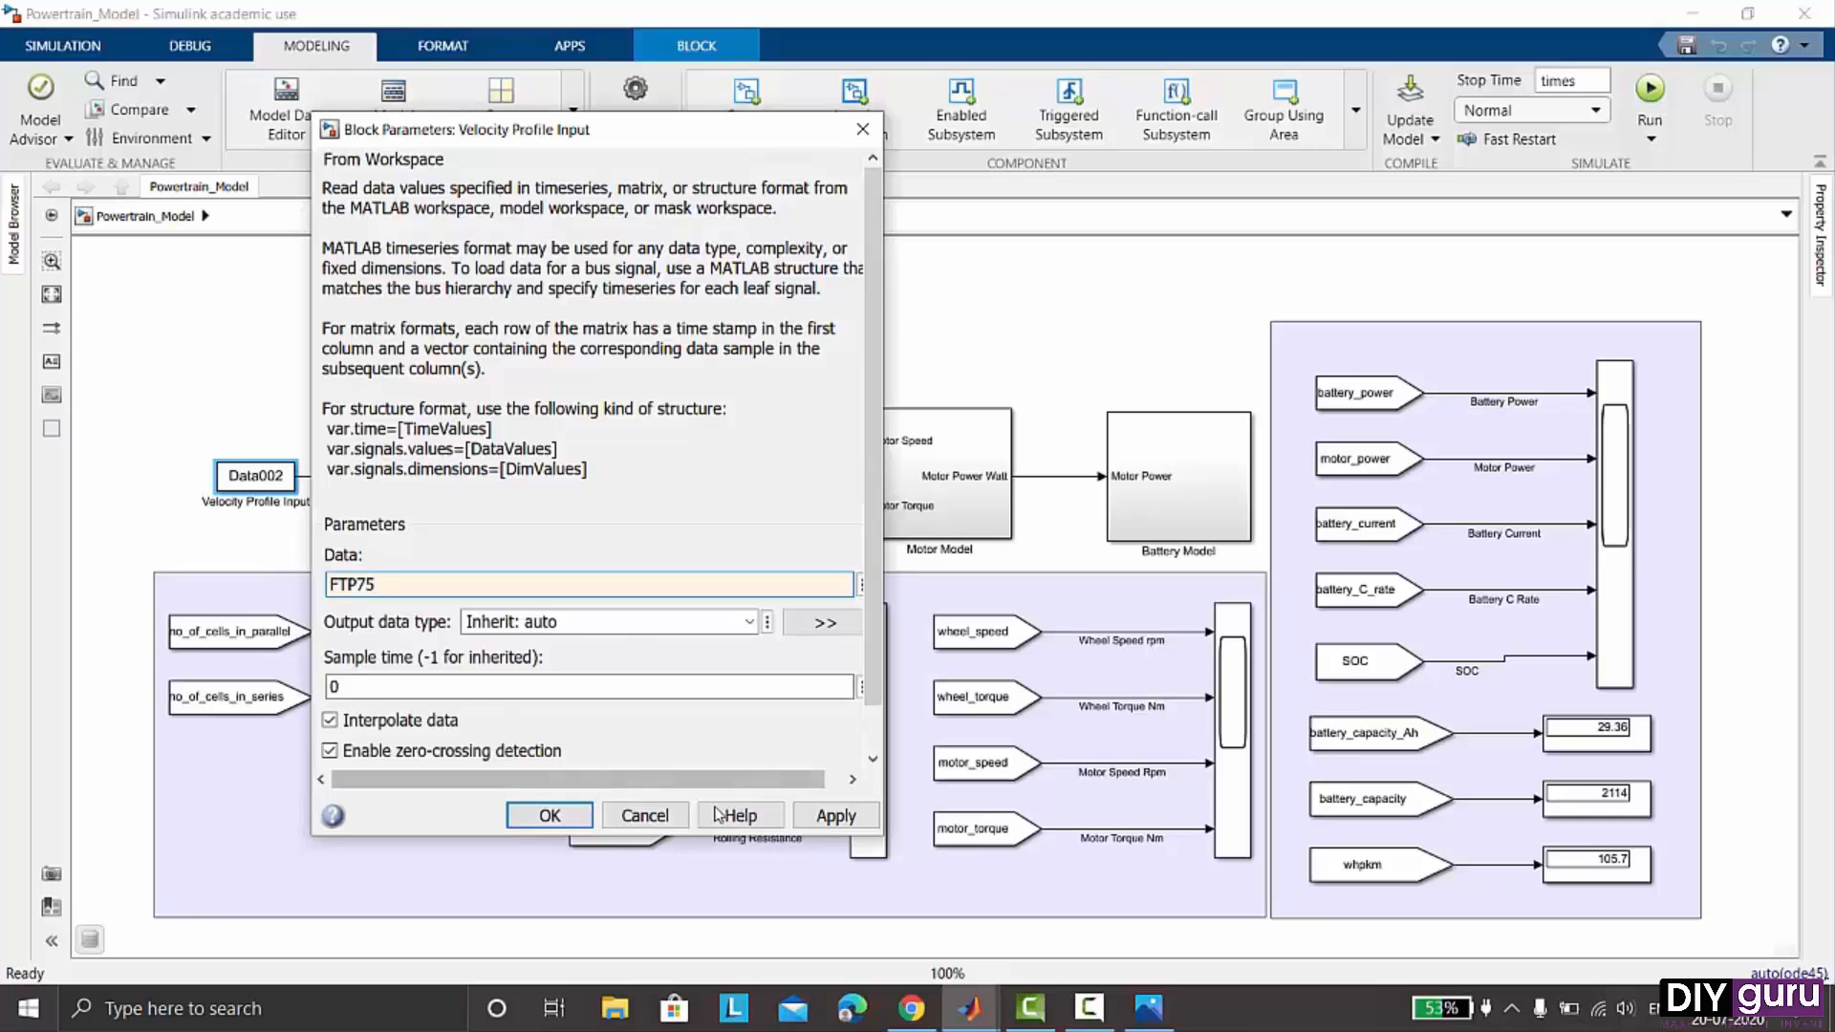
click(835, 816)
click(544, 816)
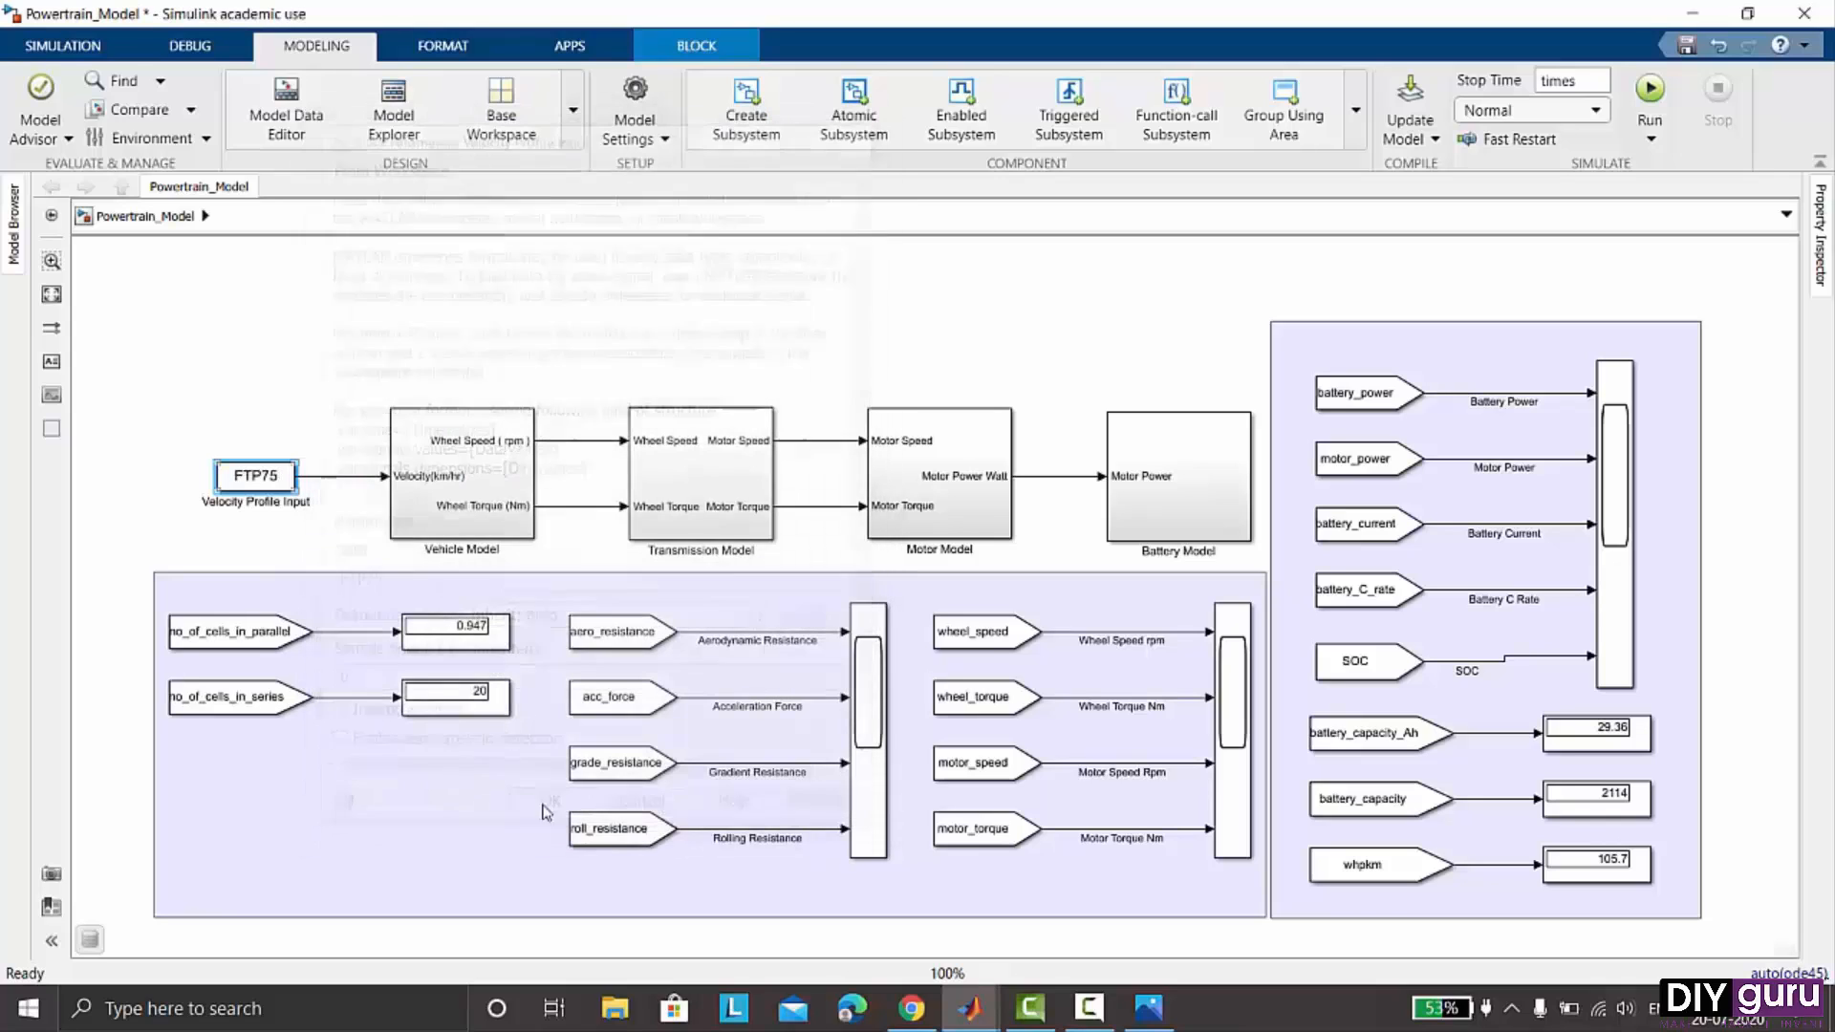
- Run the Powertrain_Model simulation
click(62, 45)
click(839, 91)
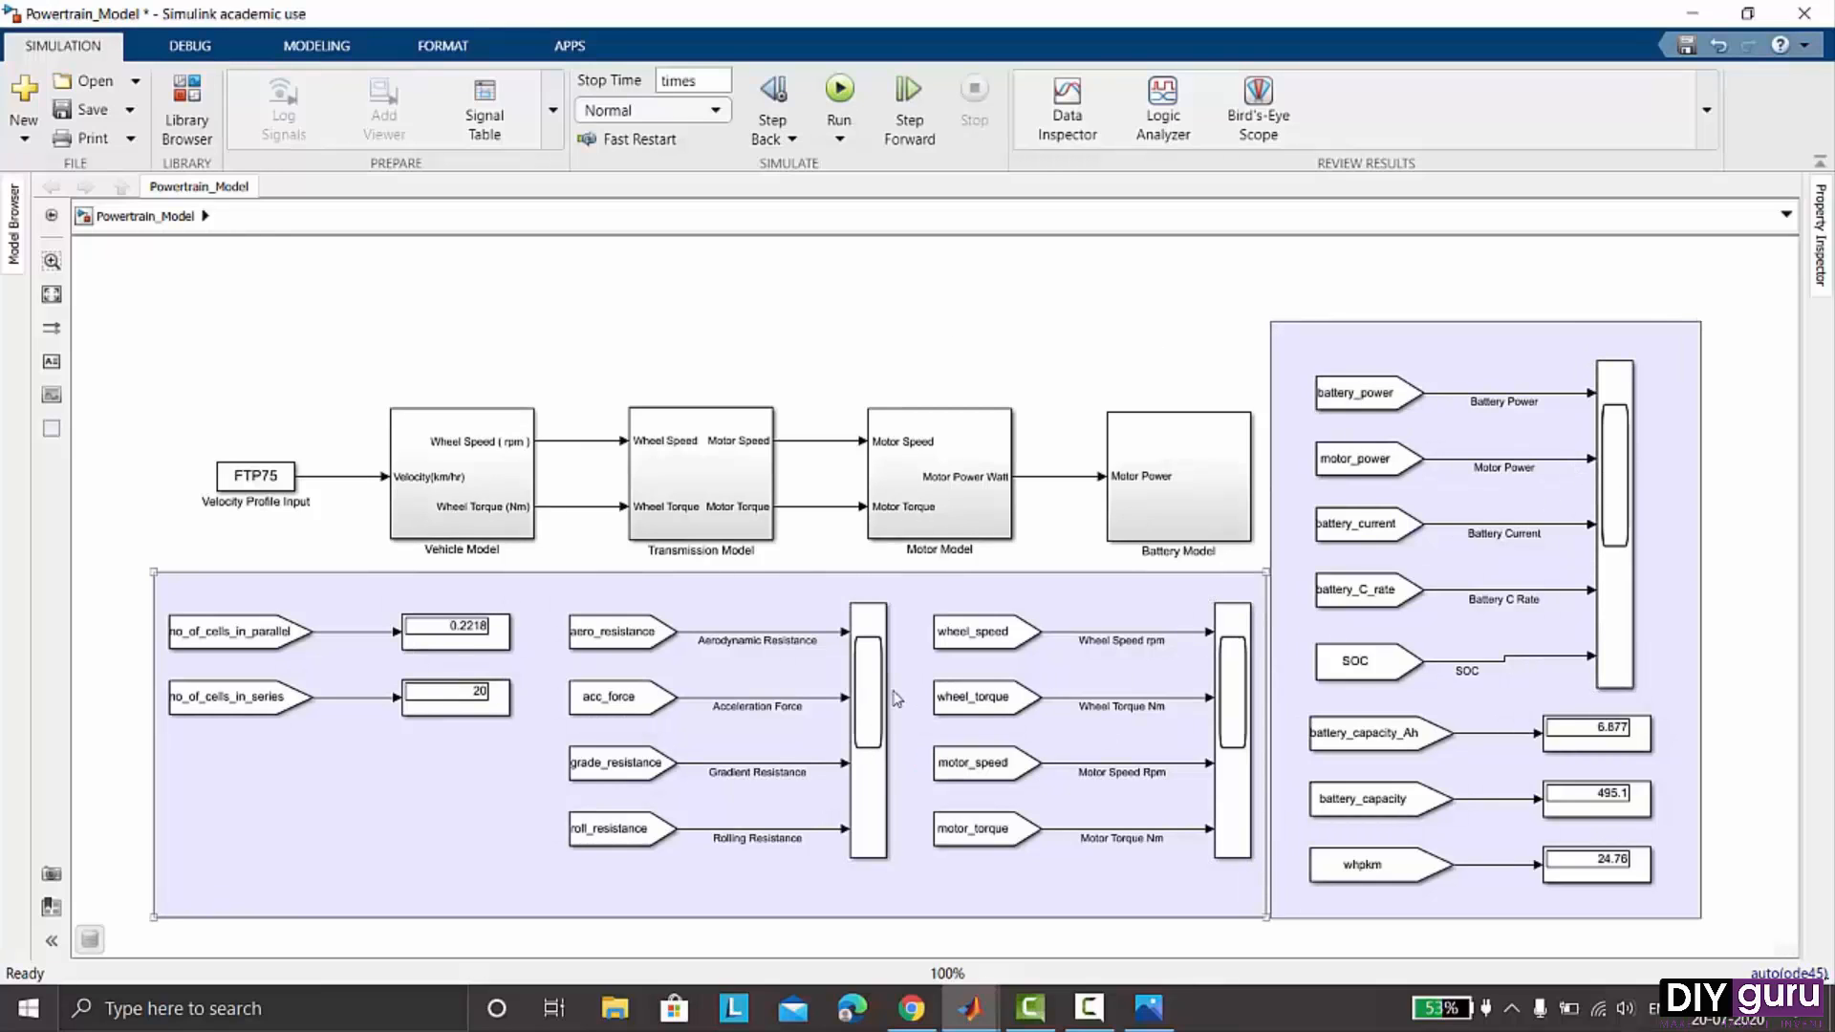
- Open the wheel and motor scope to review the simulated speed and torque plots, then close it
double_click(1227, 688)
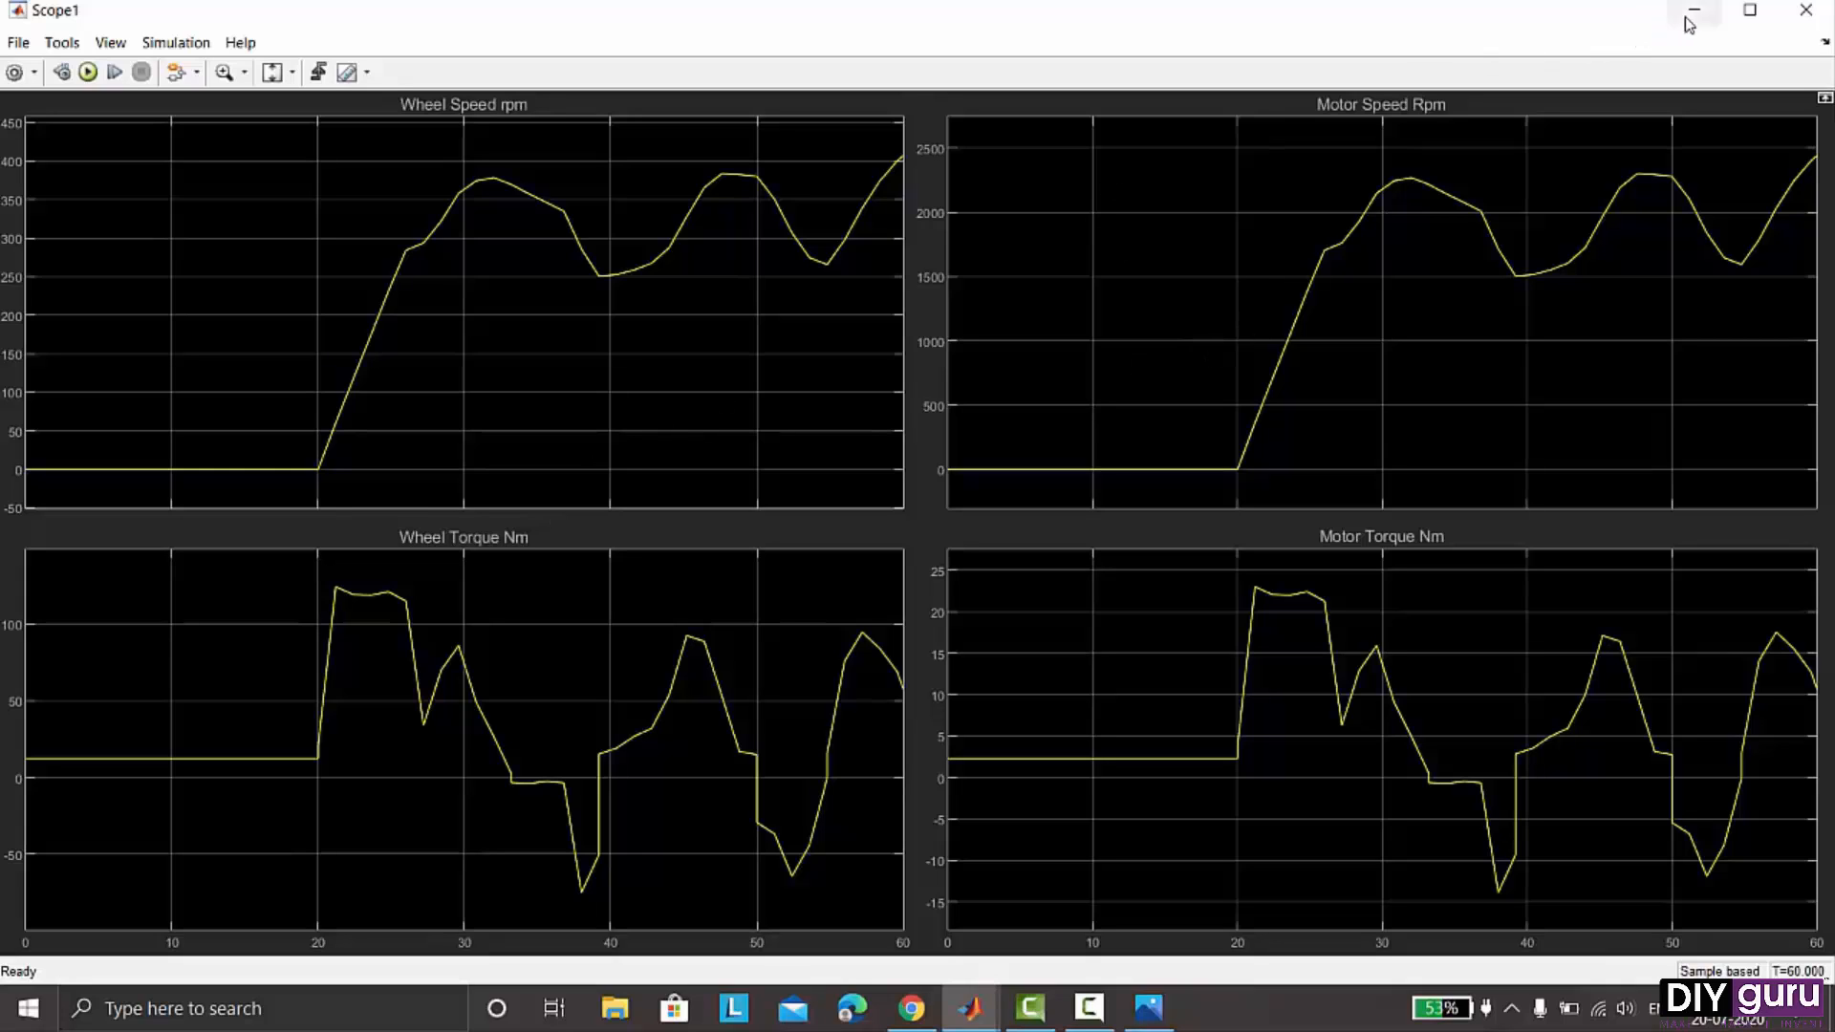
click(1813, 19)
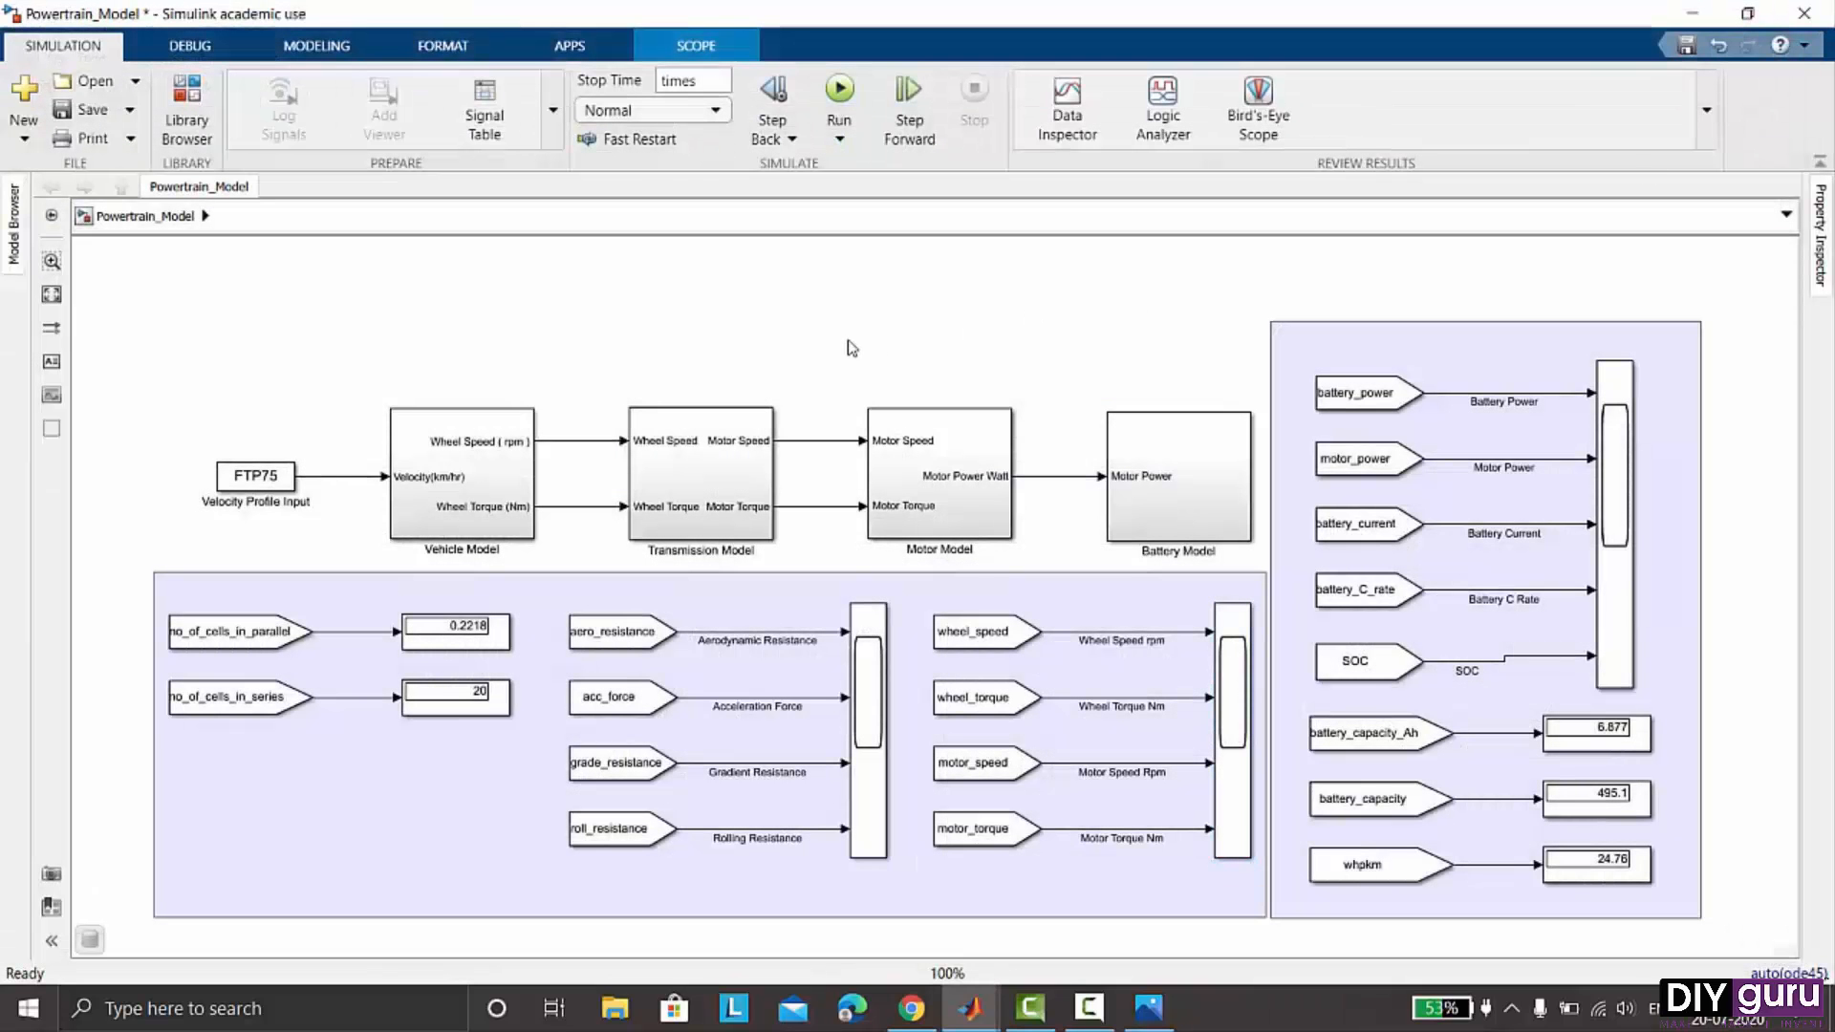
click(316, 45)
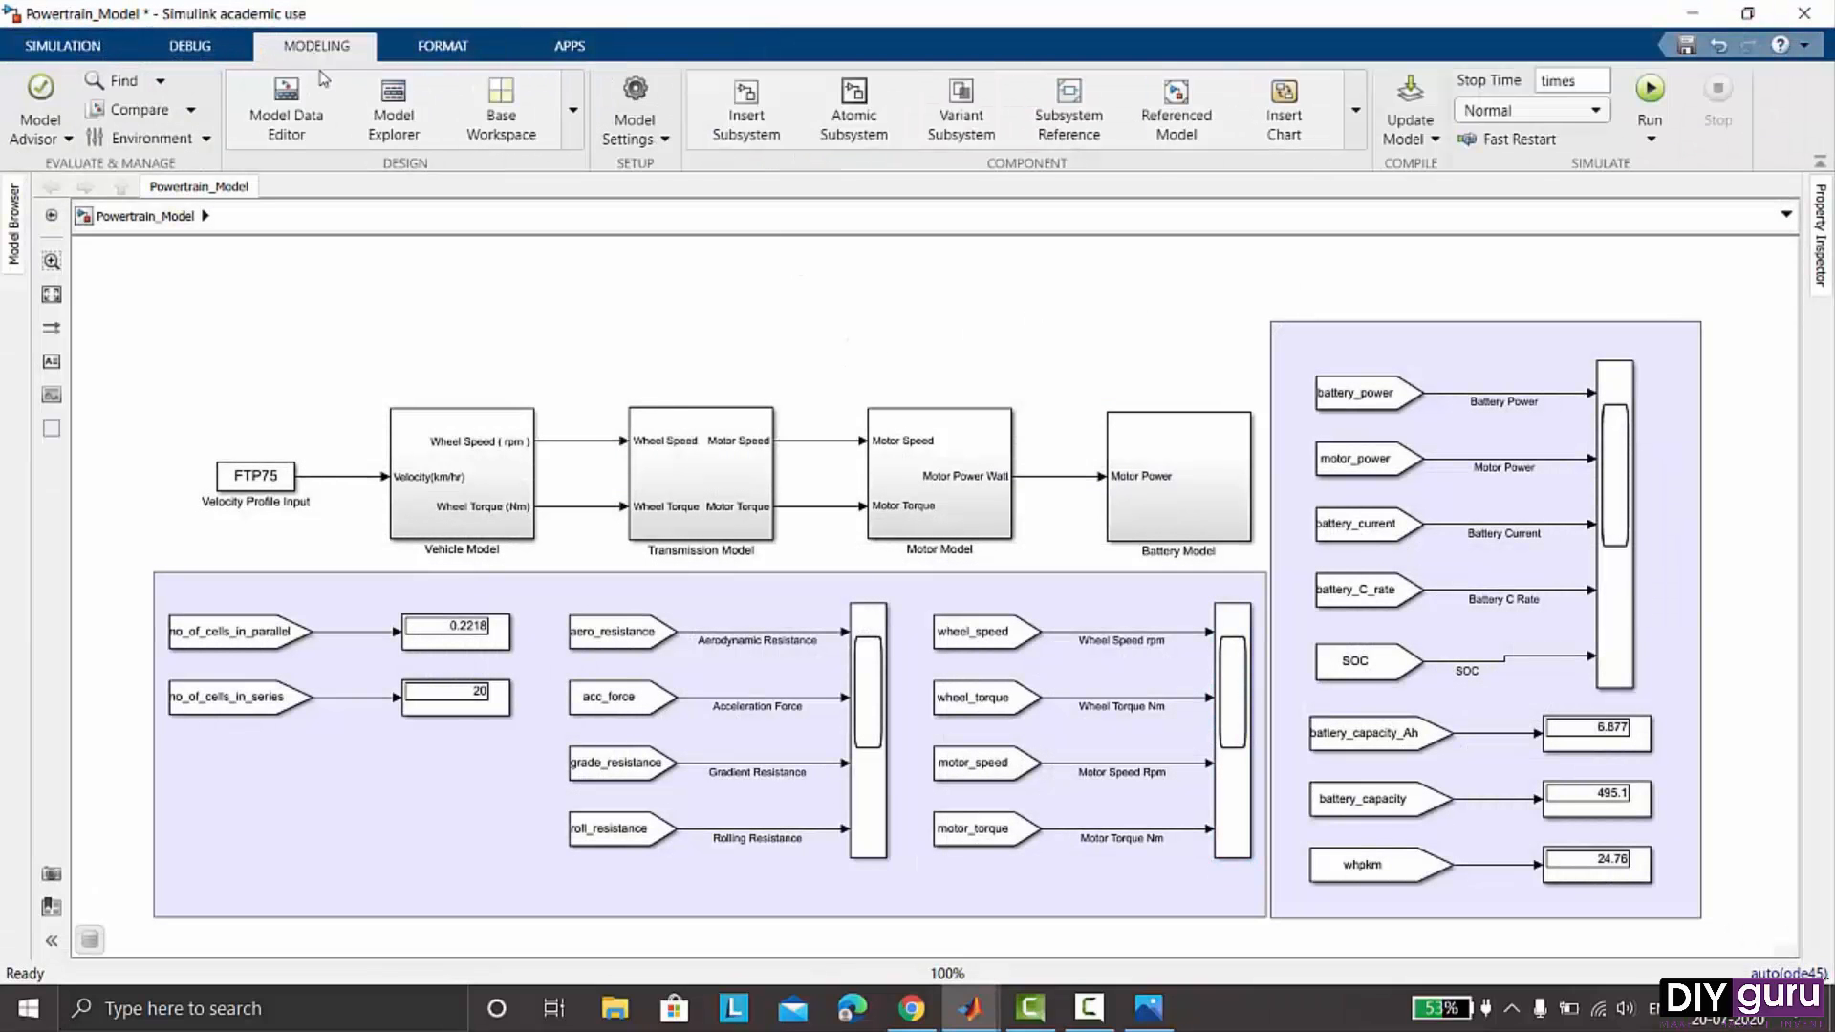
- Open the model workspace's MATLAB code and set the one-lap timing variable times to 1875
click(391, 137)
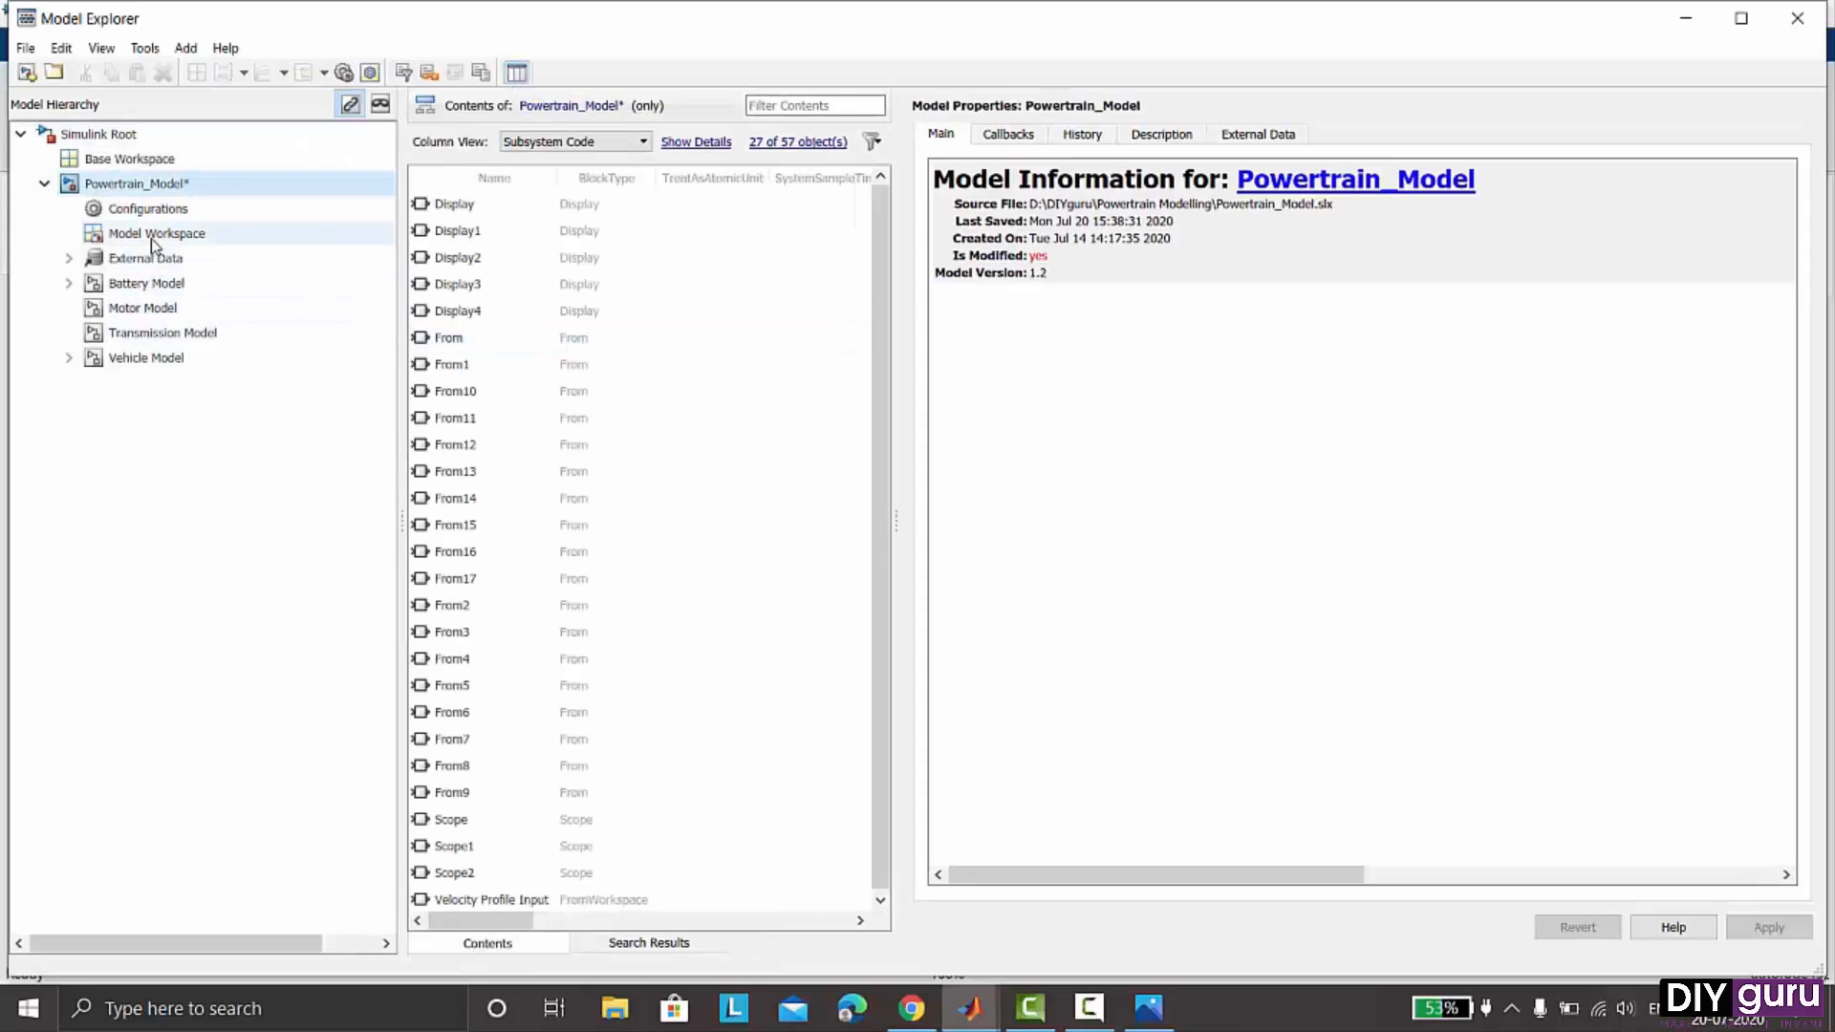
click(161, 235)
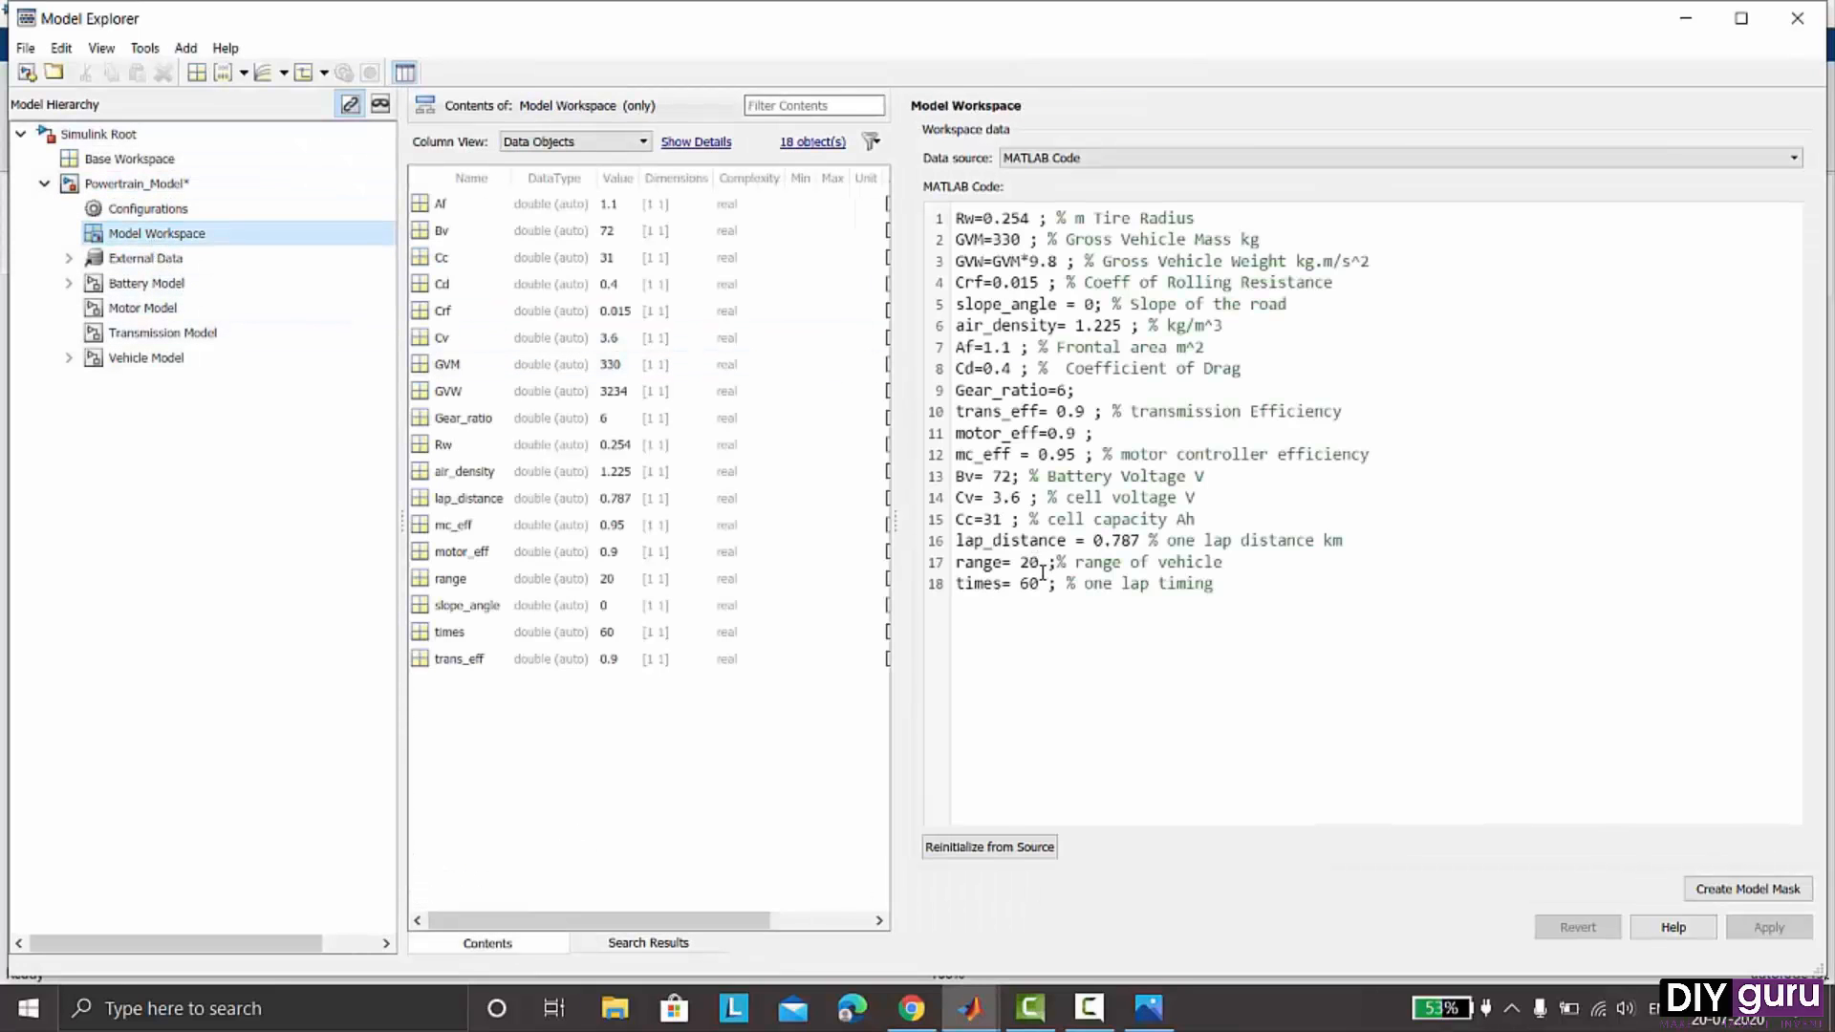
drag(1019, 582, 1041, 588)
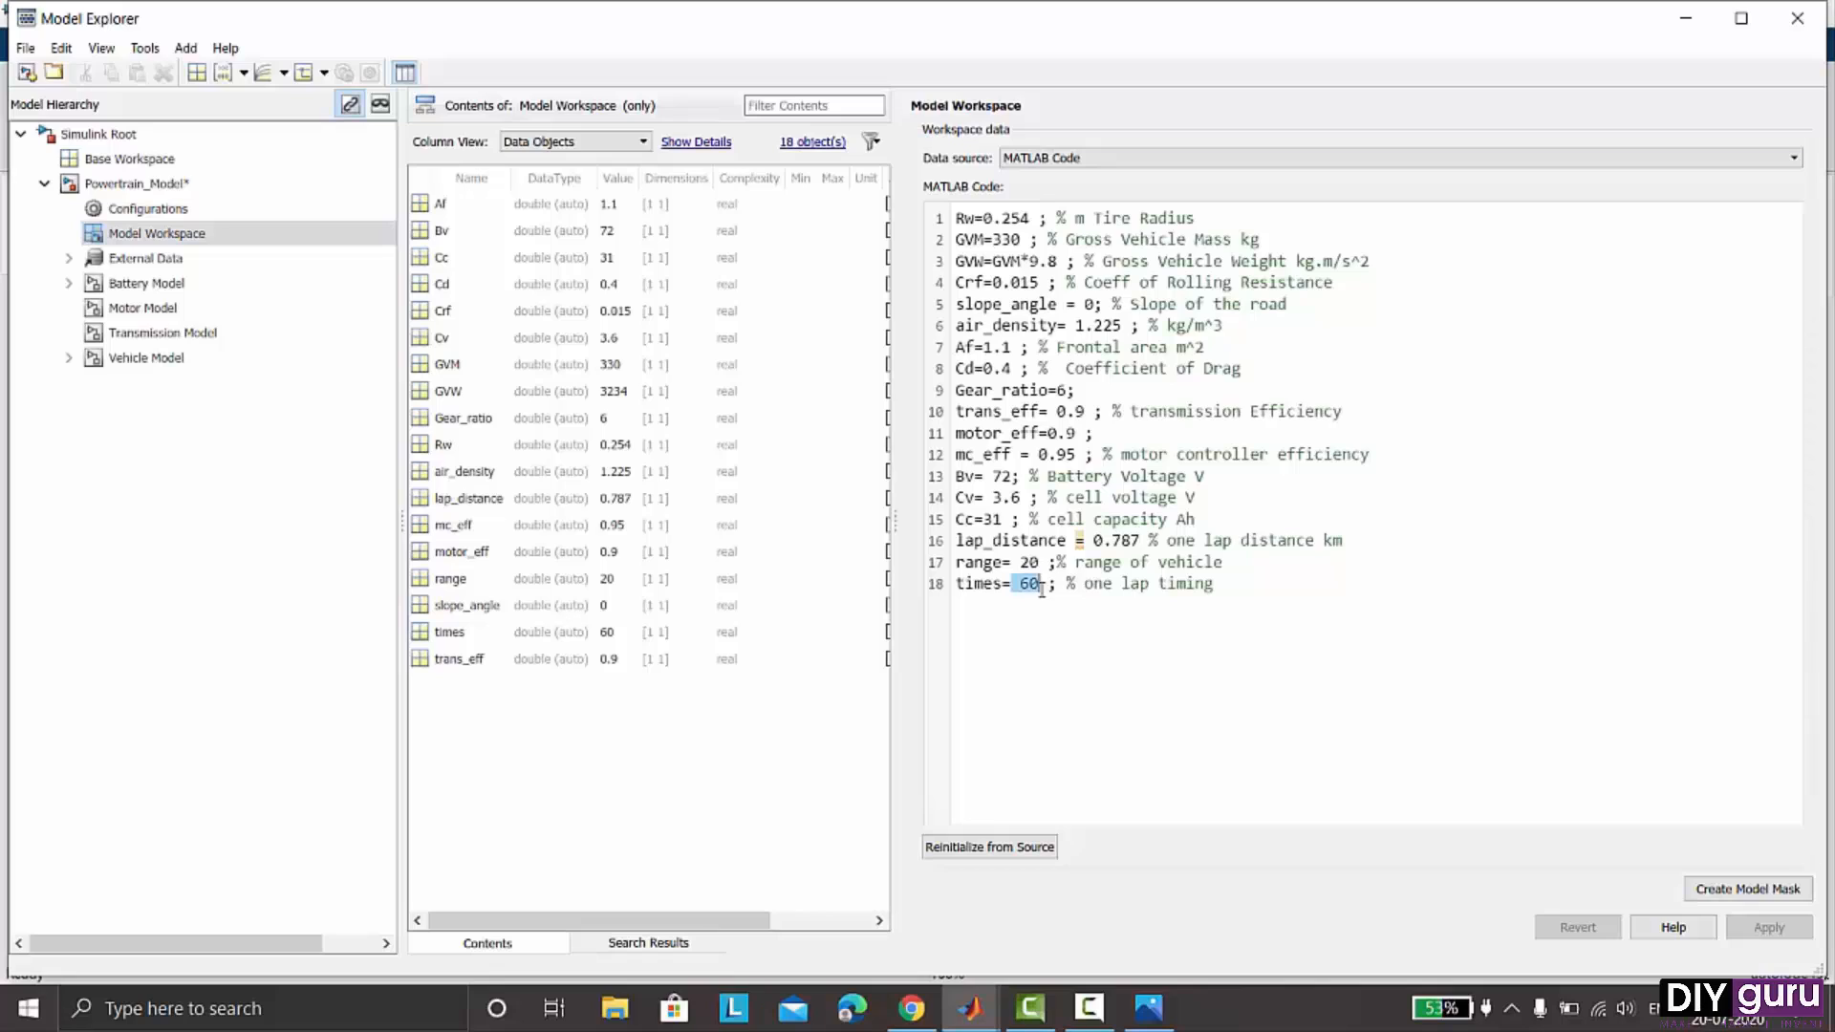
text(187)
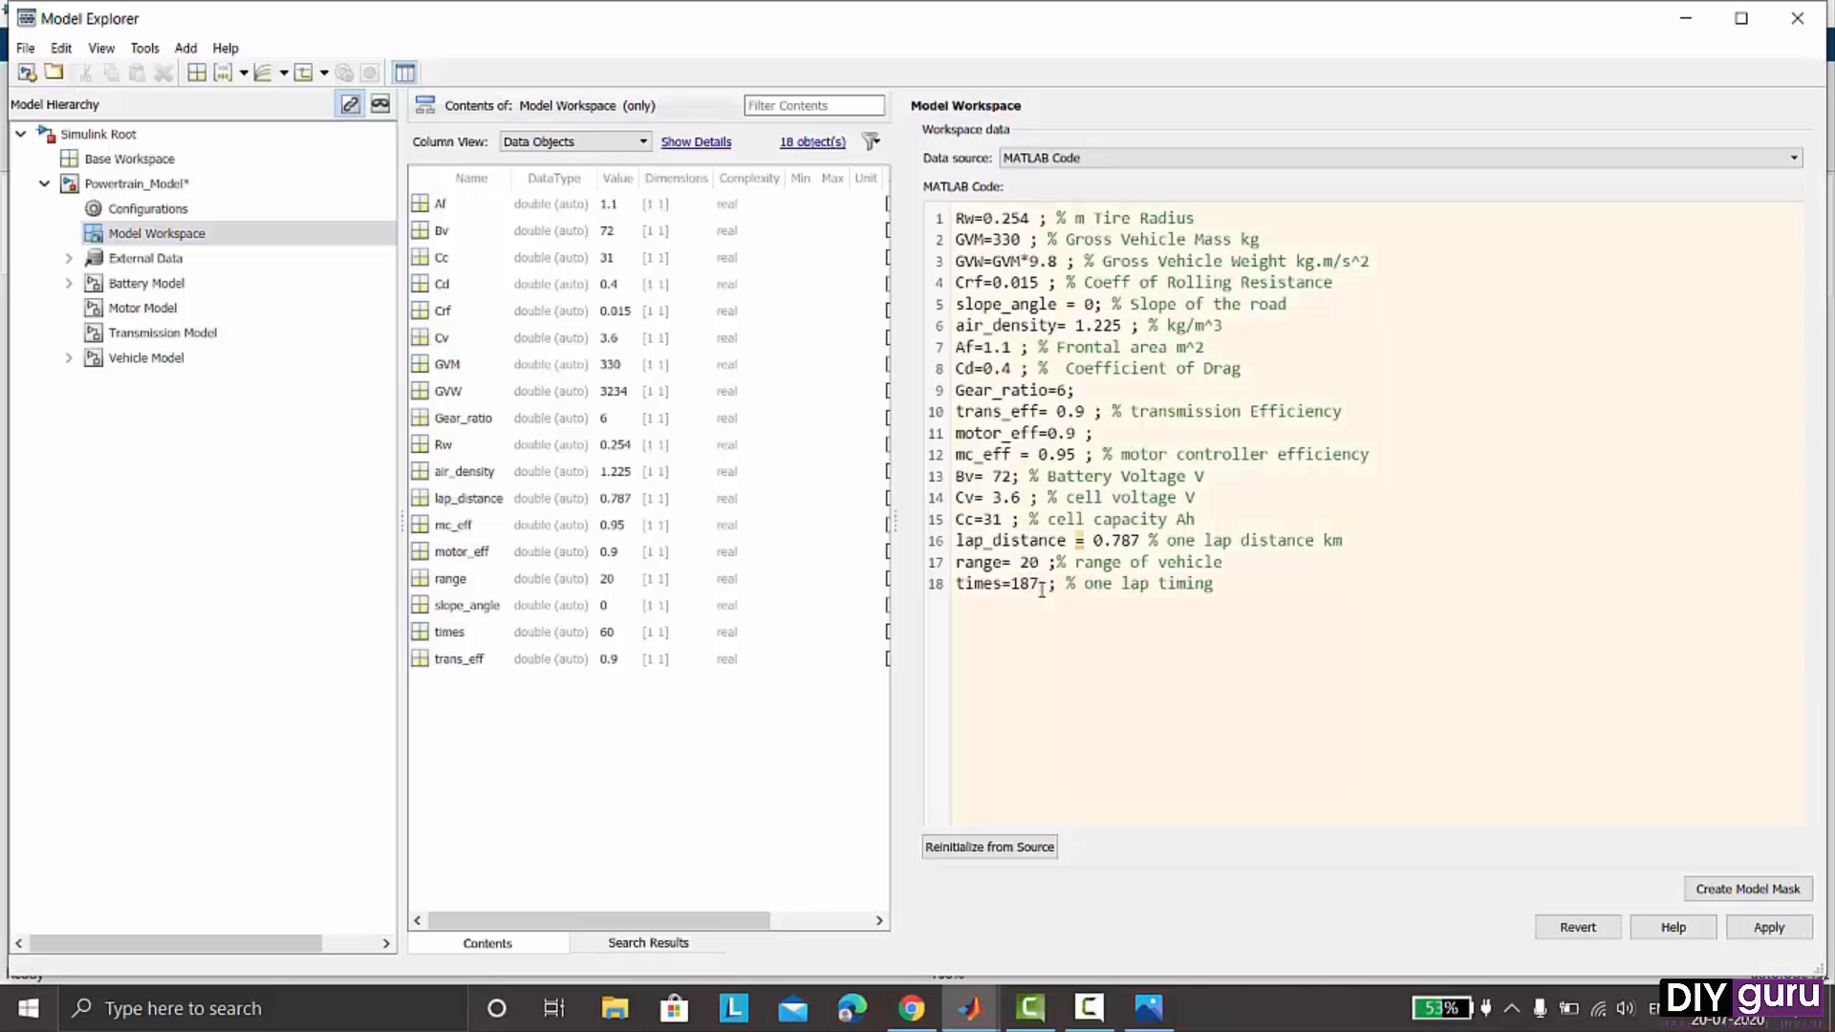
text(5)
- Set lap_distance to 17.5, reinitialize the model workspace from source, and close the Model Explorer
drag(1095, 541, 1134, 540)
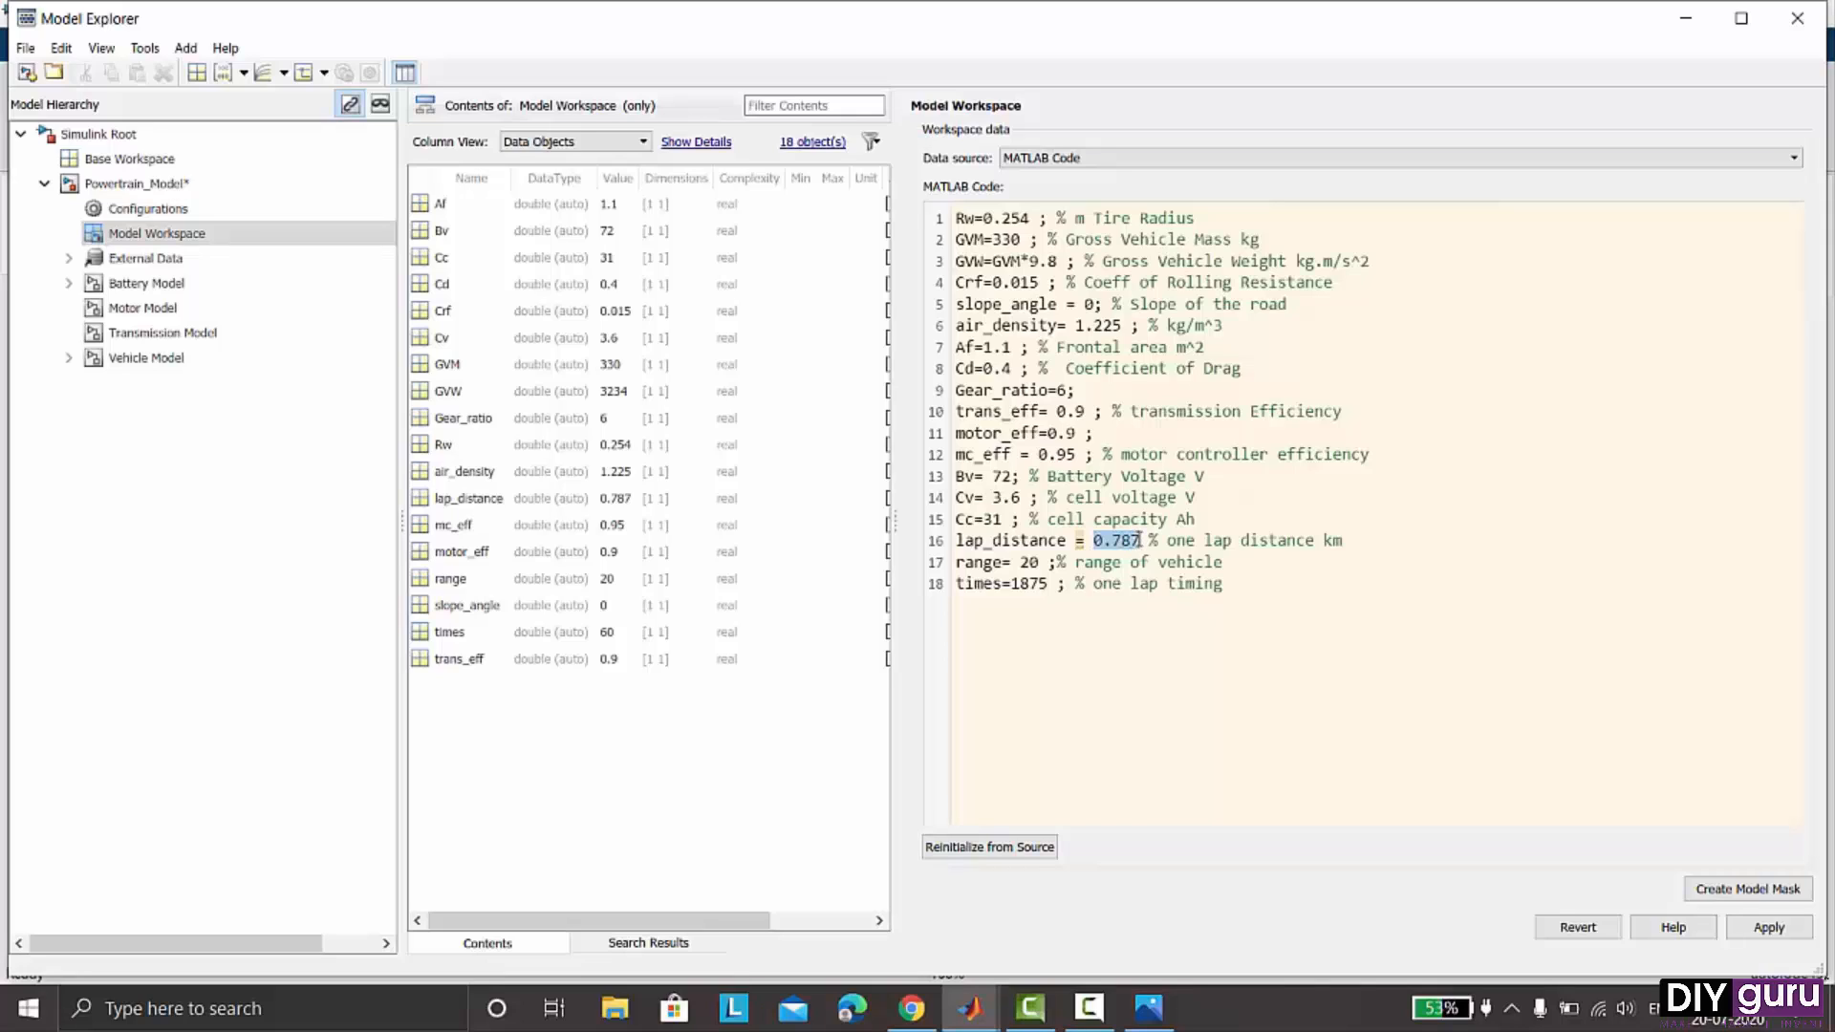
text(17.5)
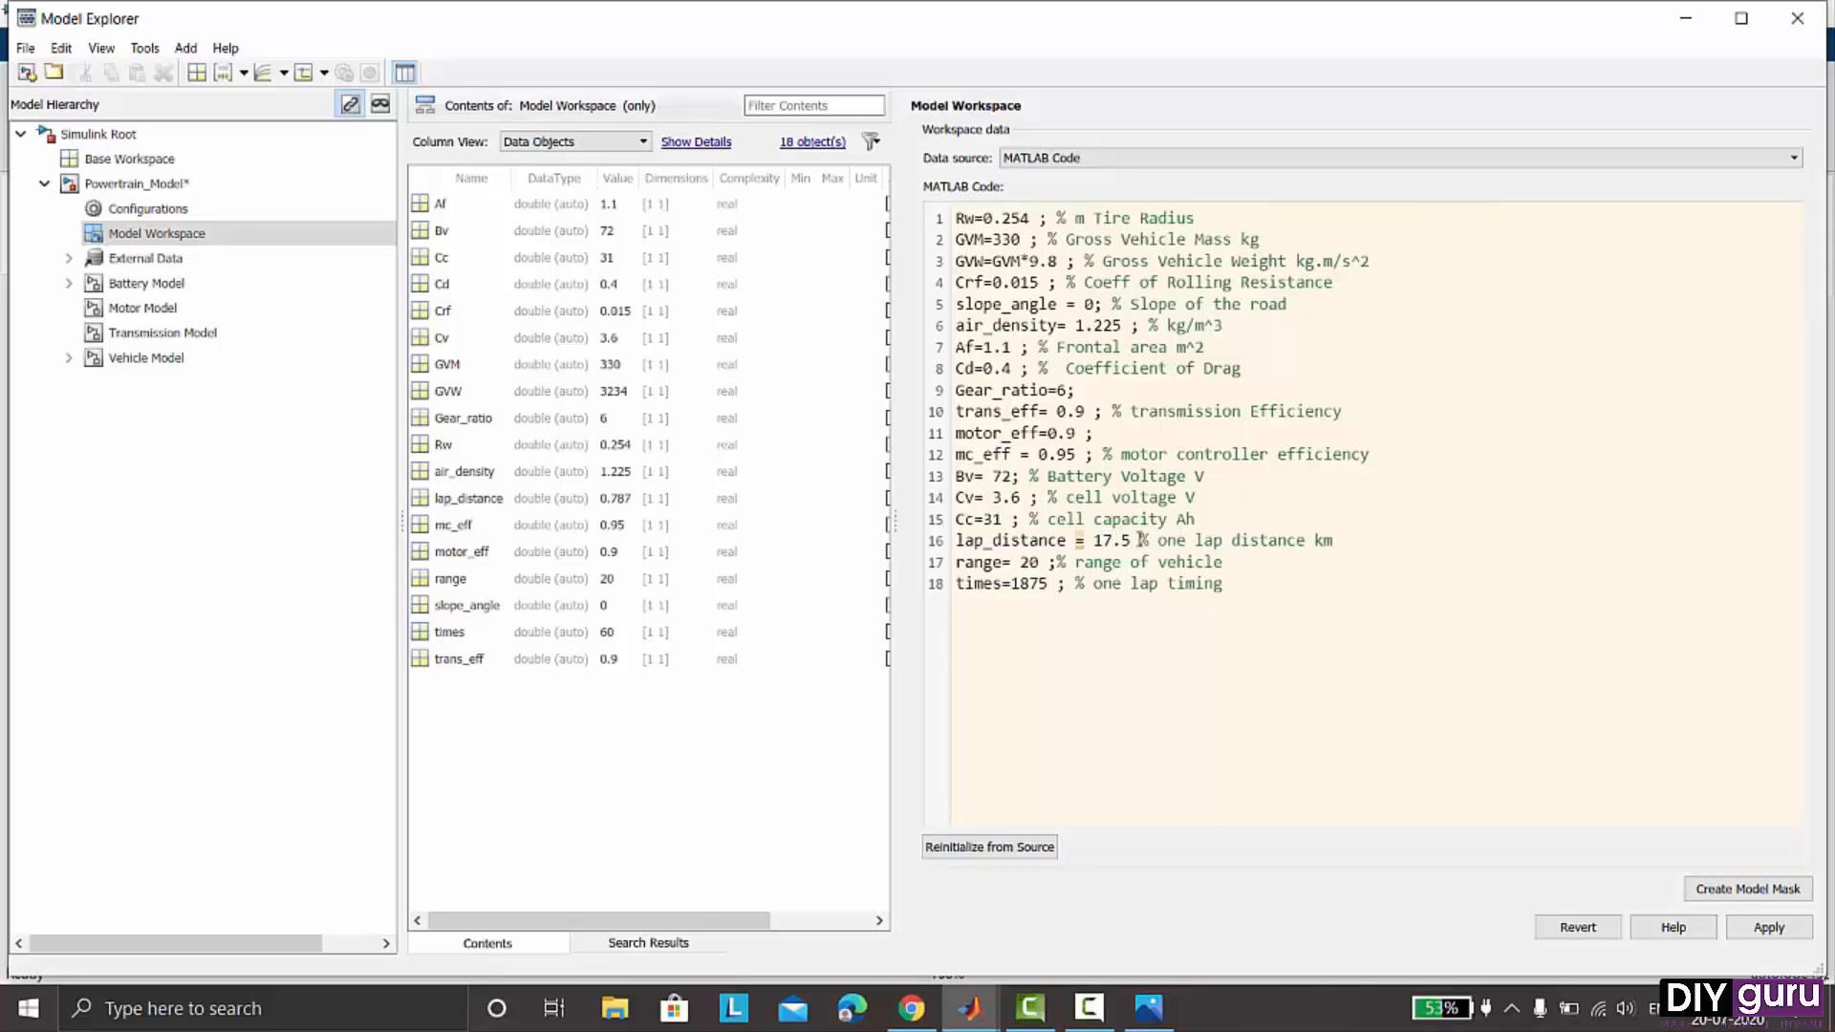
click(988, 851)
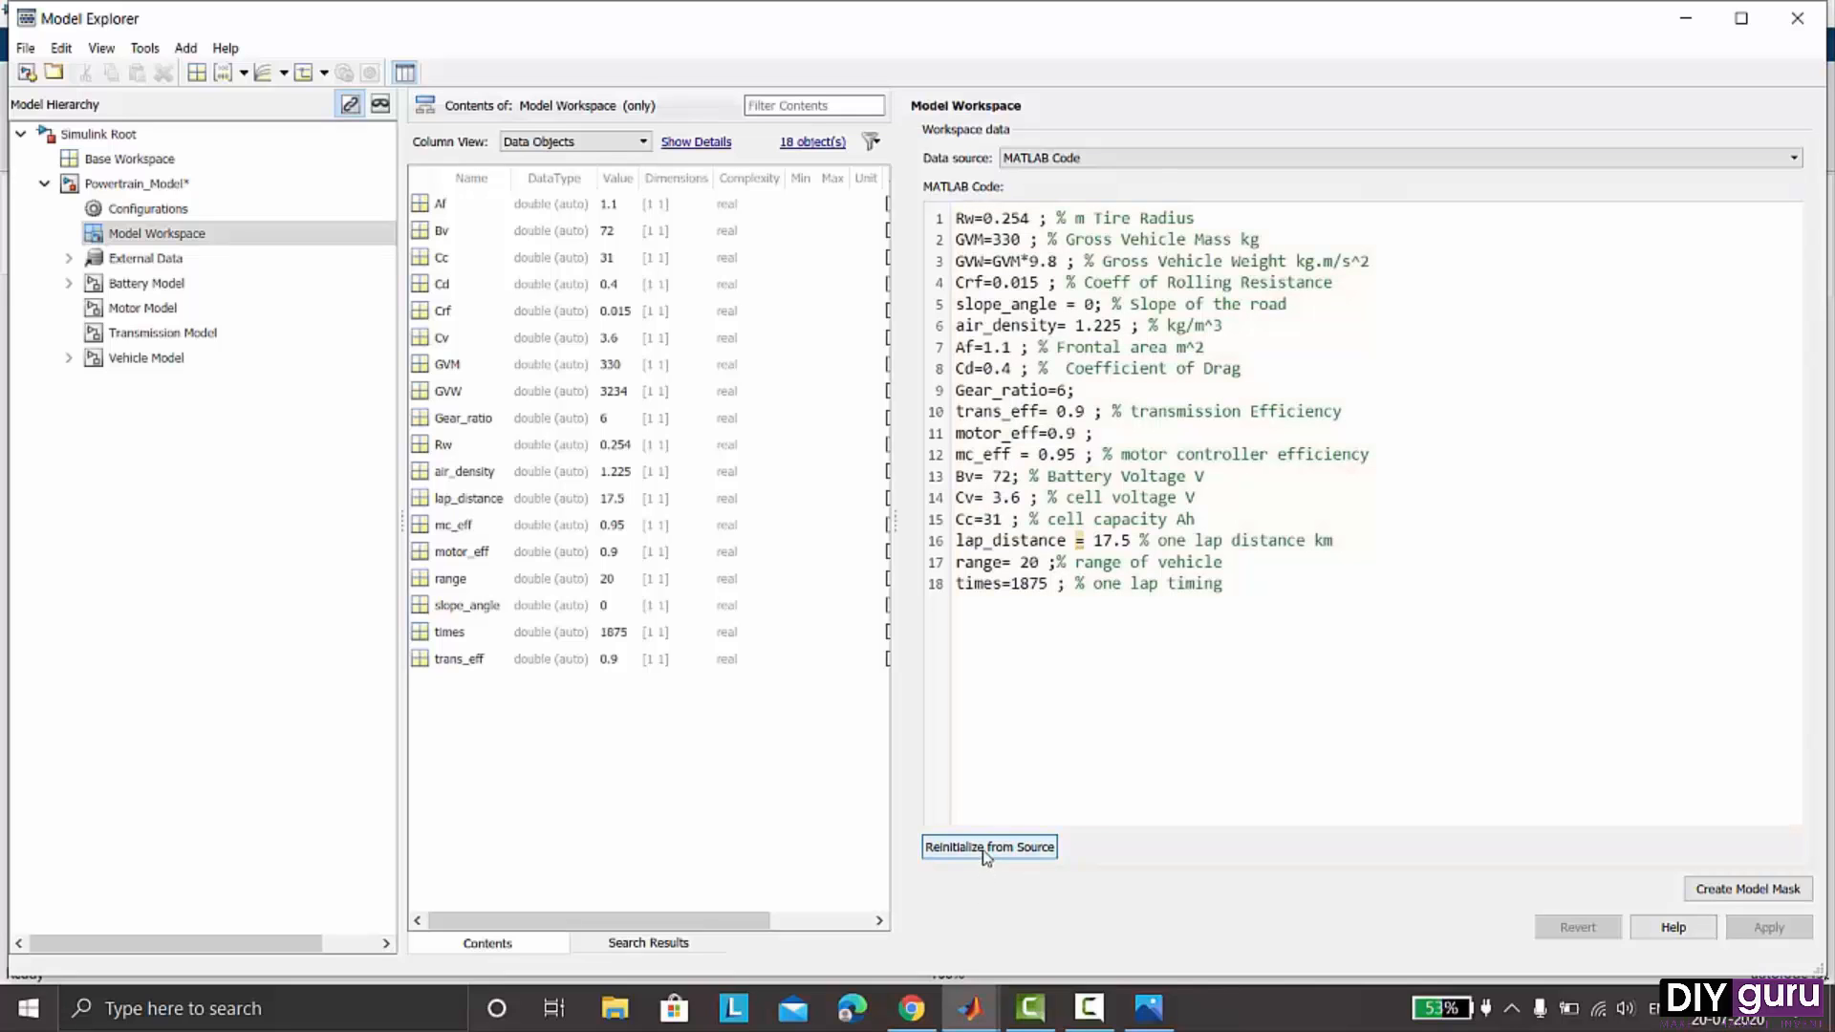
click(1797, 19)
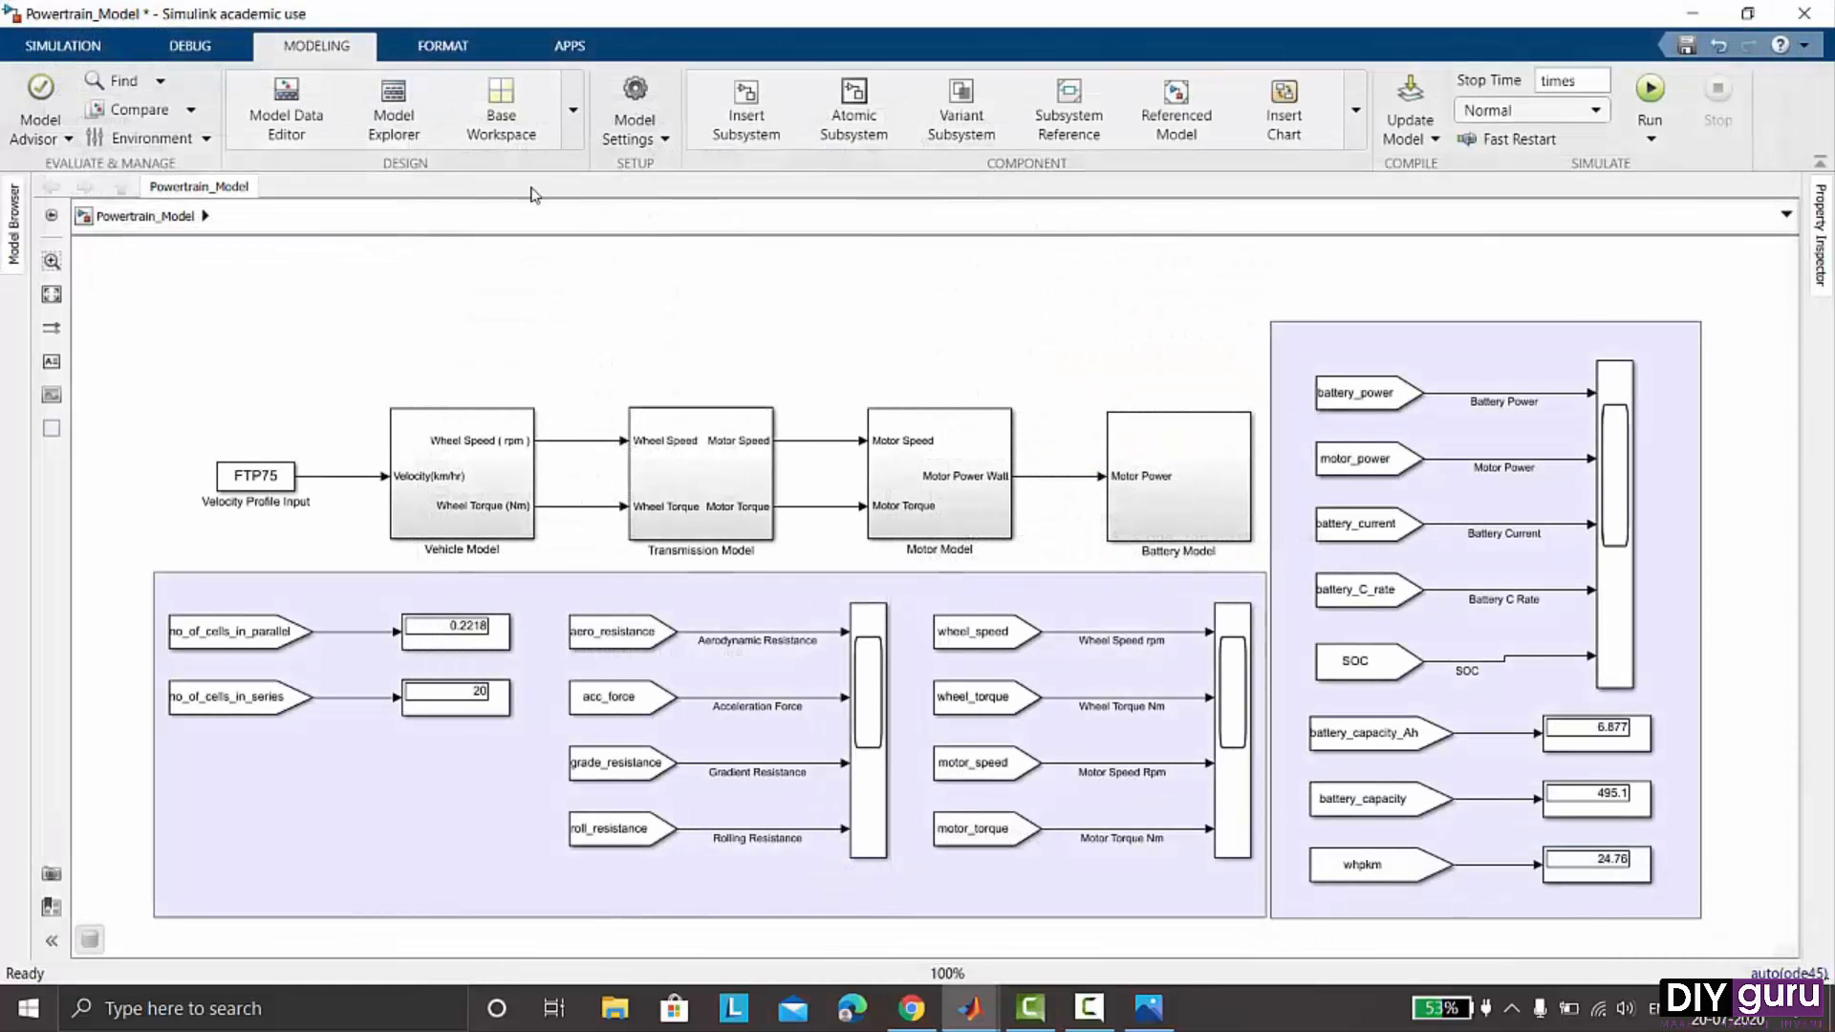
- Run the Powertrain_Model simulation with the updated workspace parameters
click(99, 50)
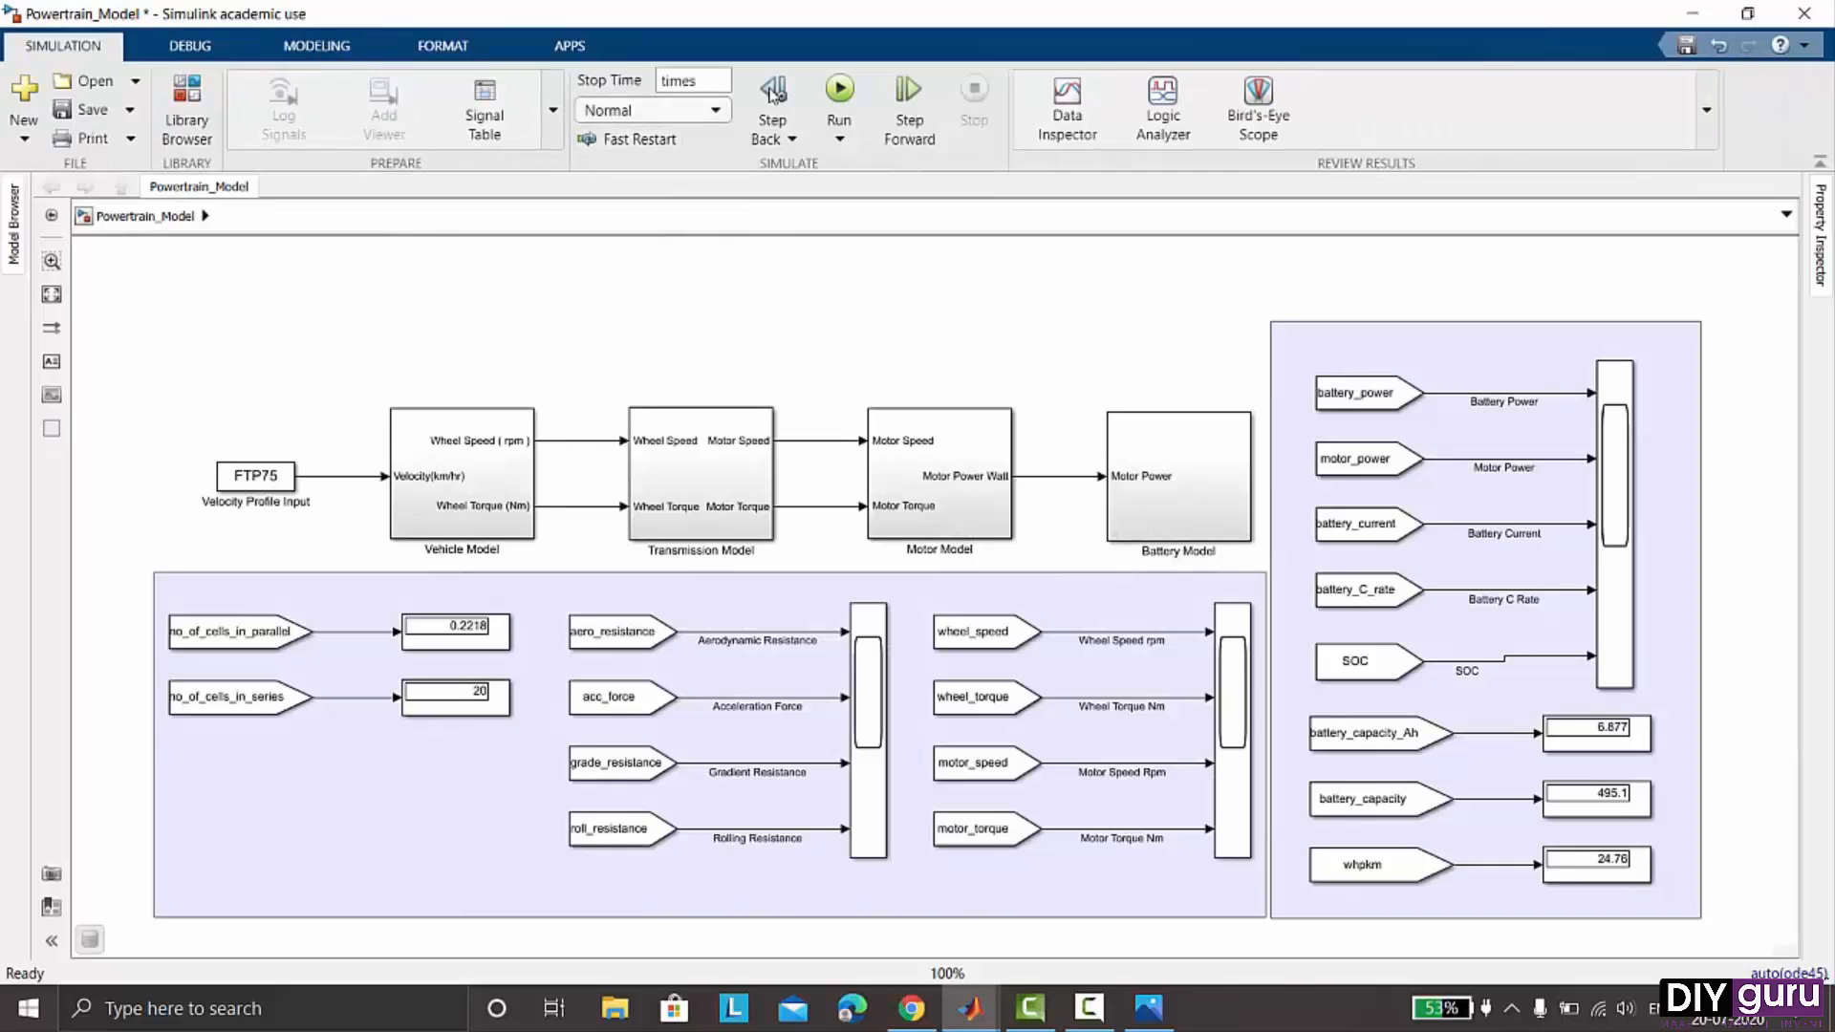
click(839, 88)
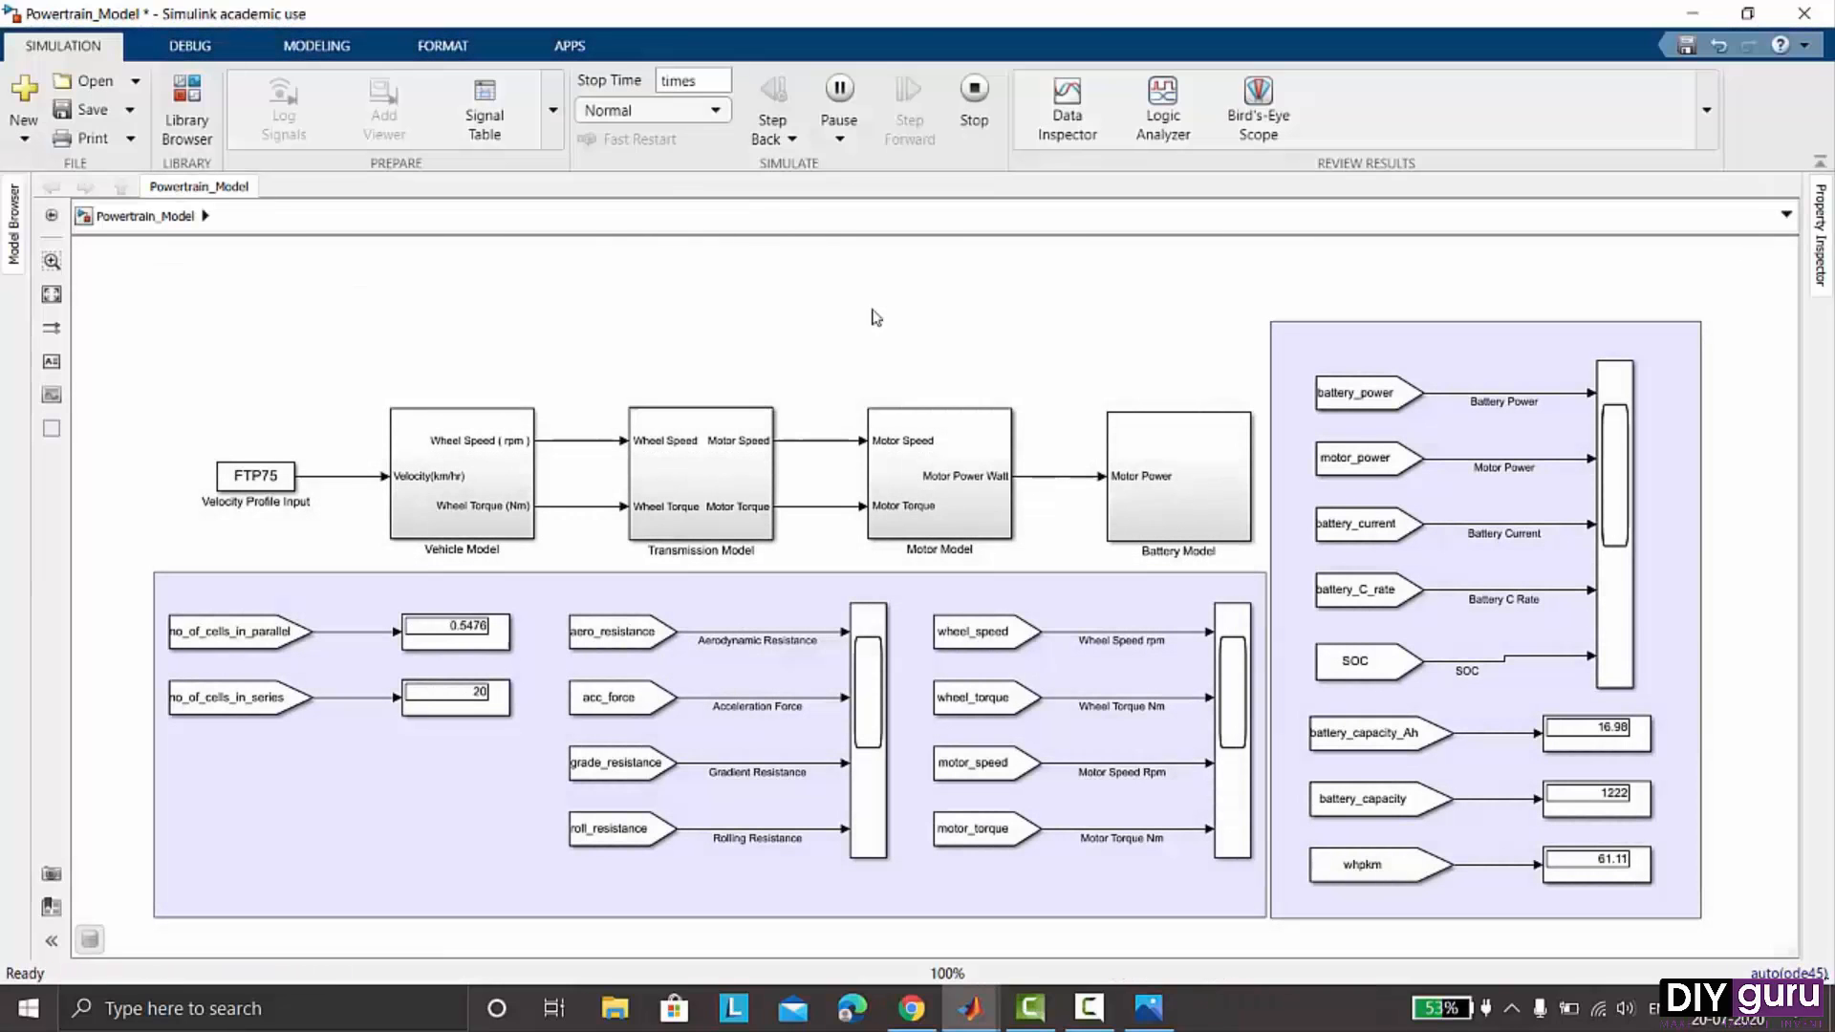
- Open the wheel/motor speed and torque scope and then the battery power, current, C-rate and SOC scope to review results, closing each
click(1240, 660)
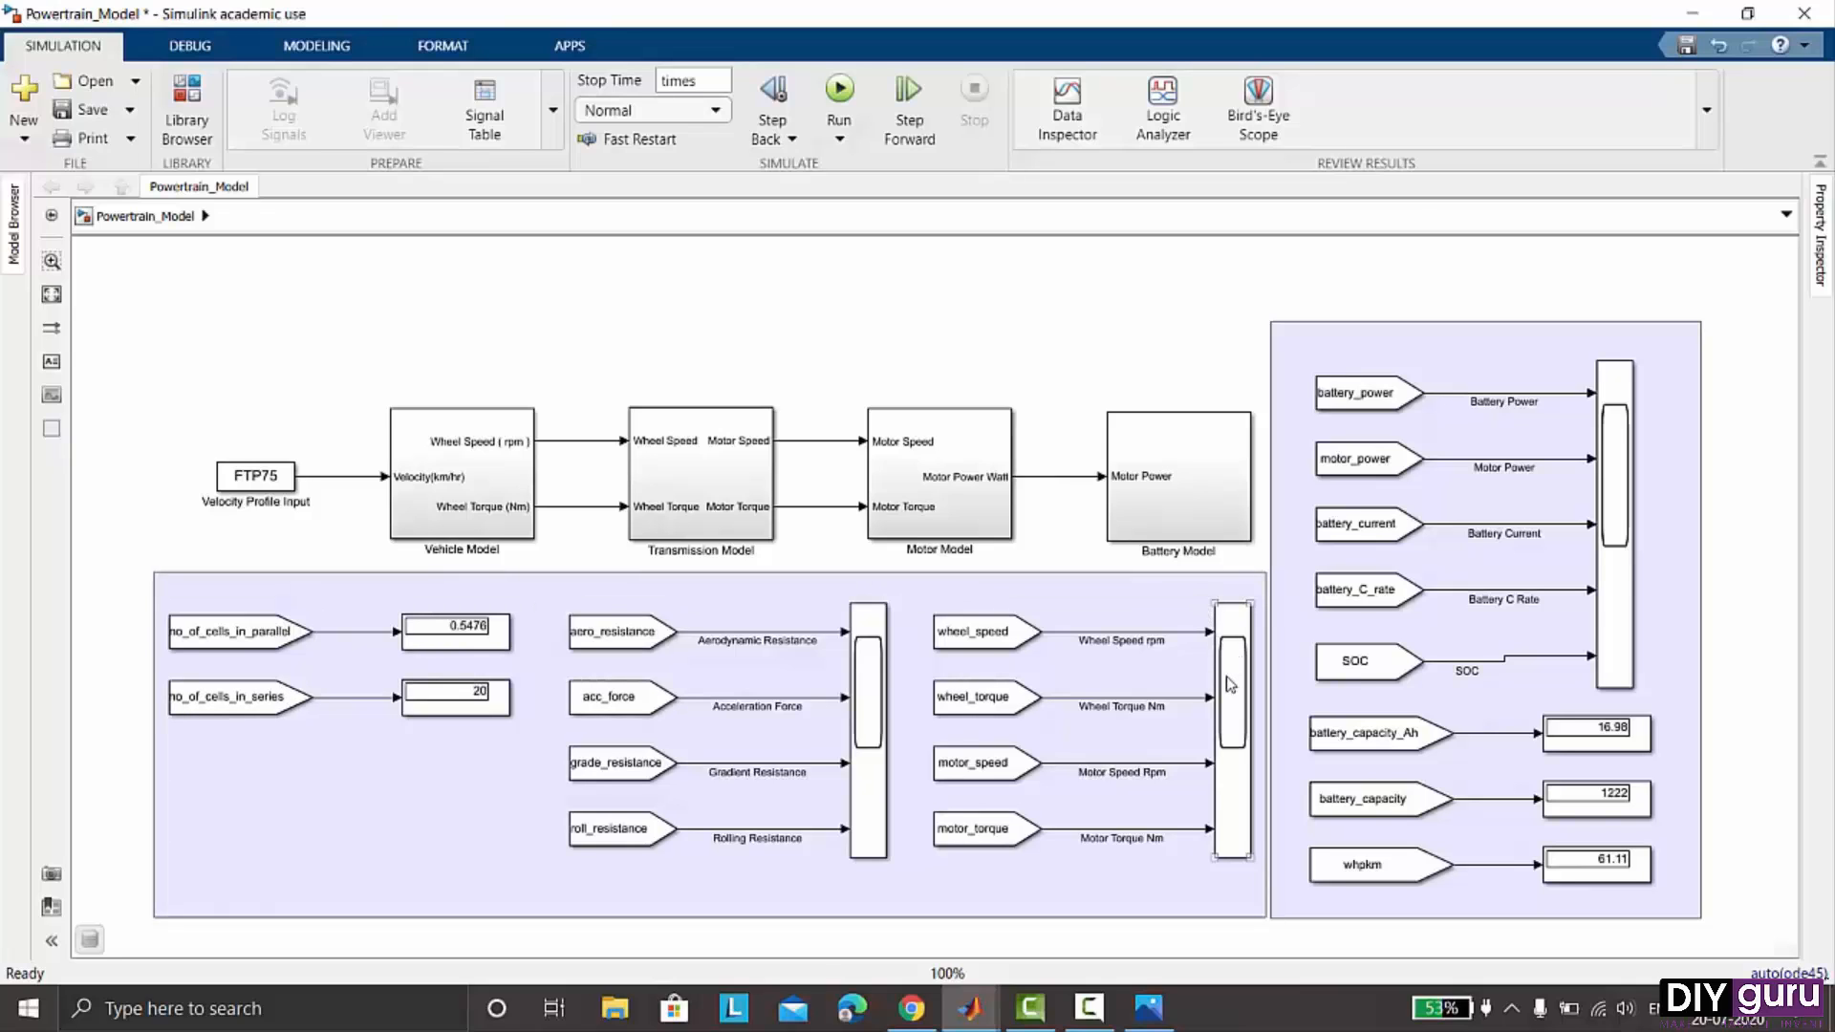
double_click(1230, 685)
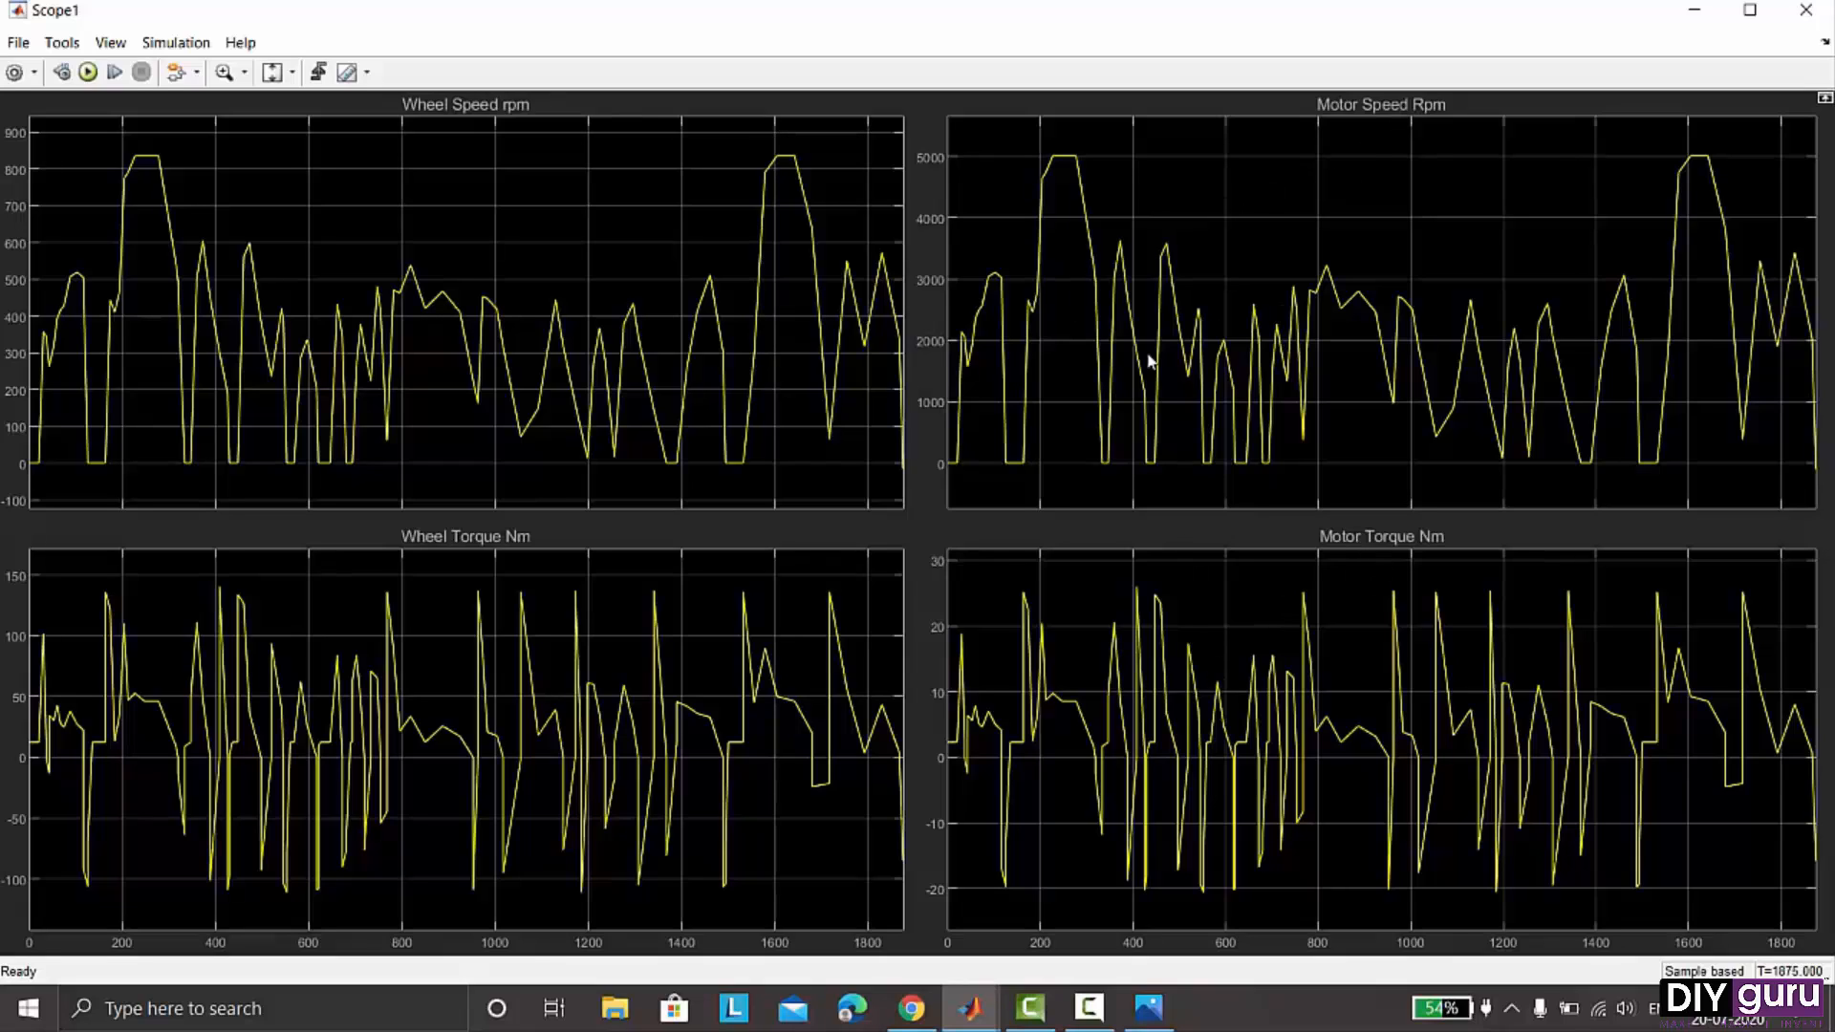
click(1806, 10)
double_click(1615, 509)
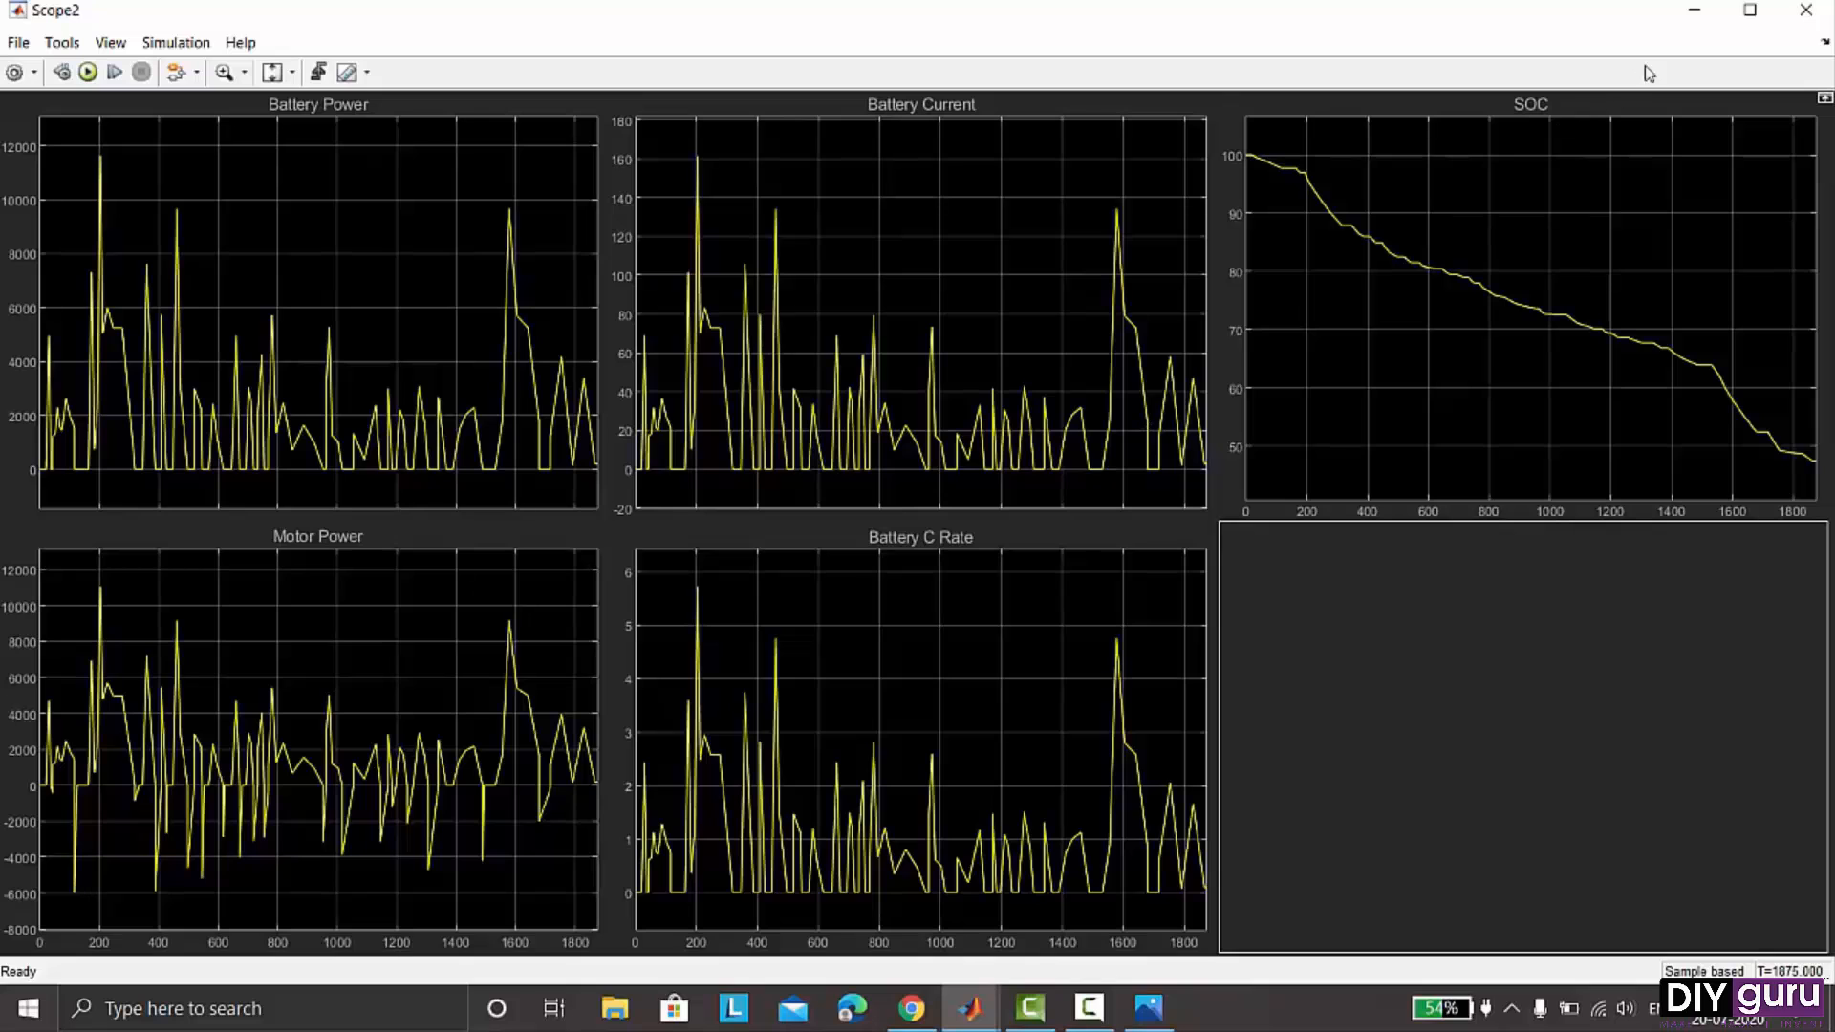
click(1803, 12)
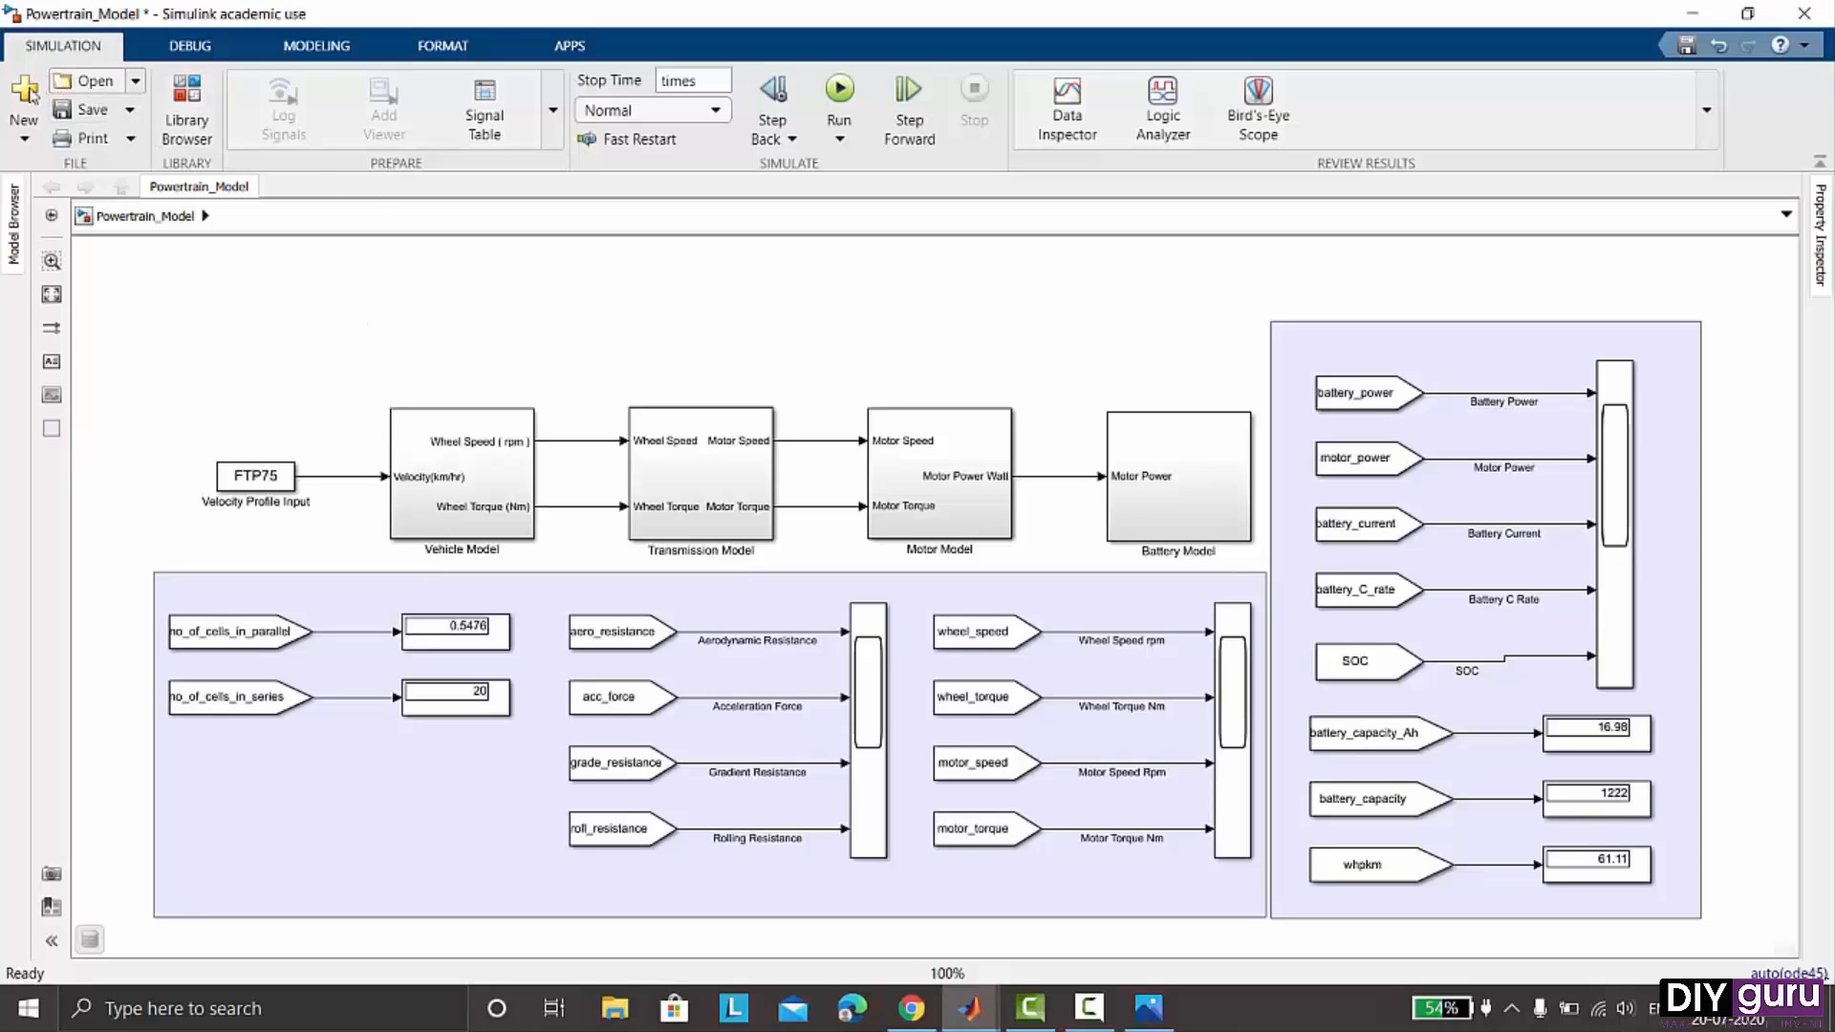
- Create a new blank Simulink model and maximize its window
key(ctrl+n)
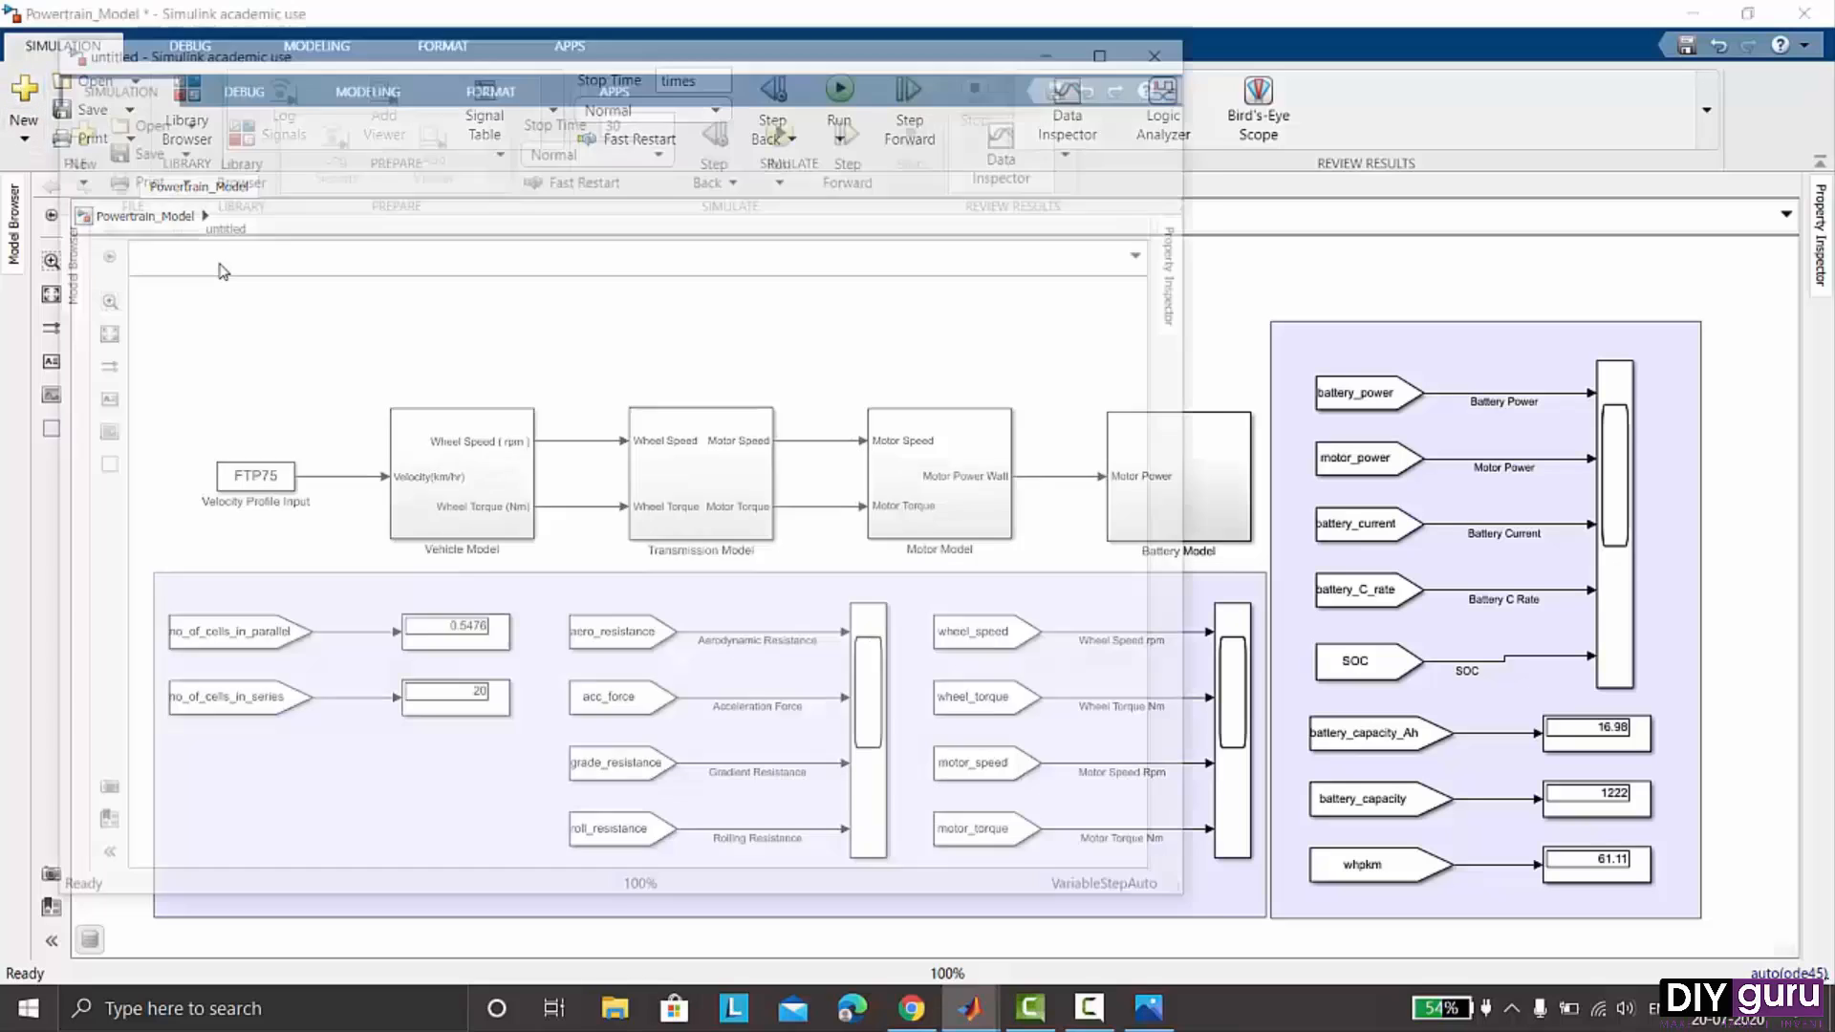
click(1116, 47)
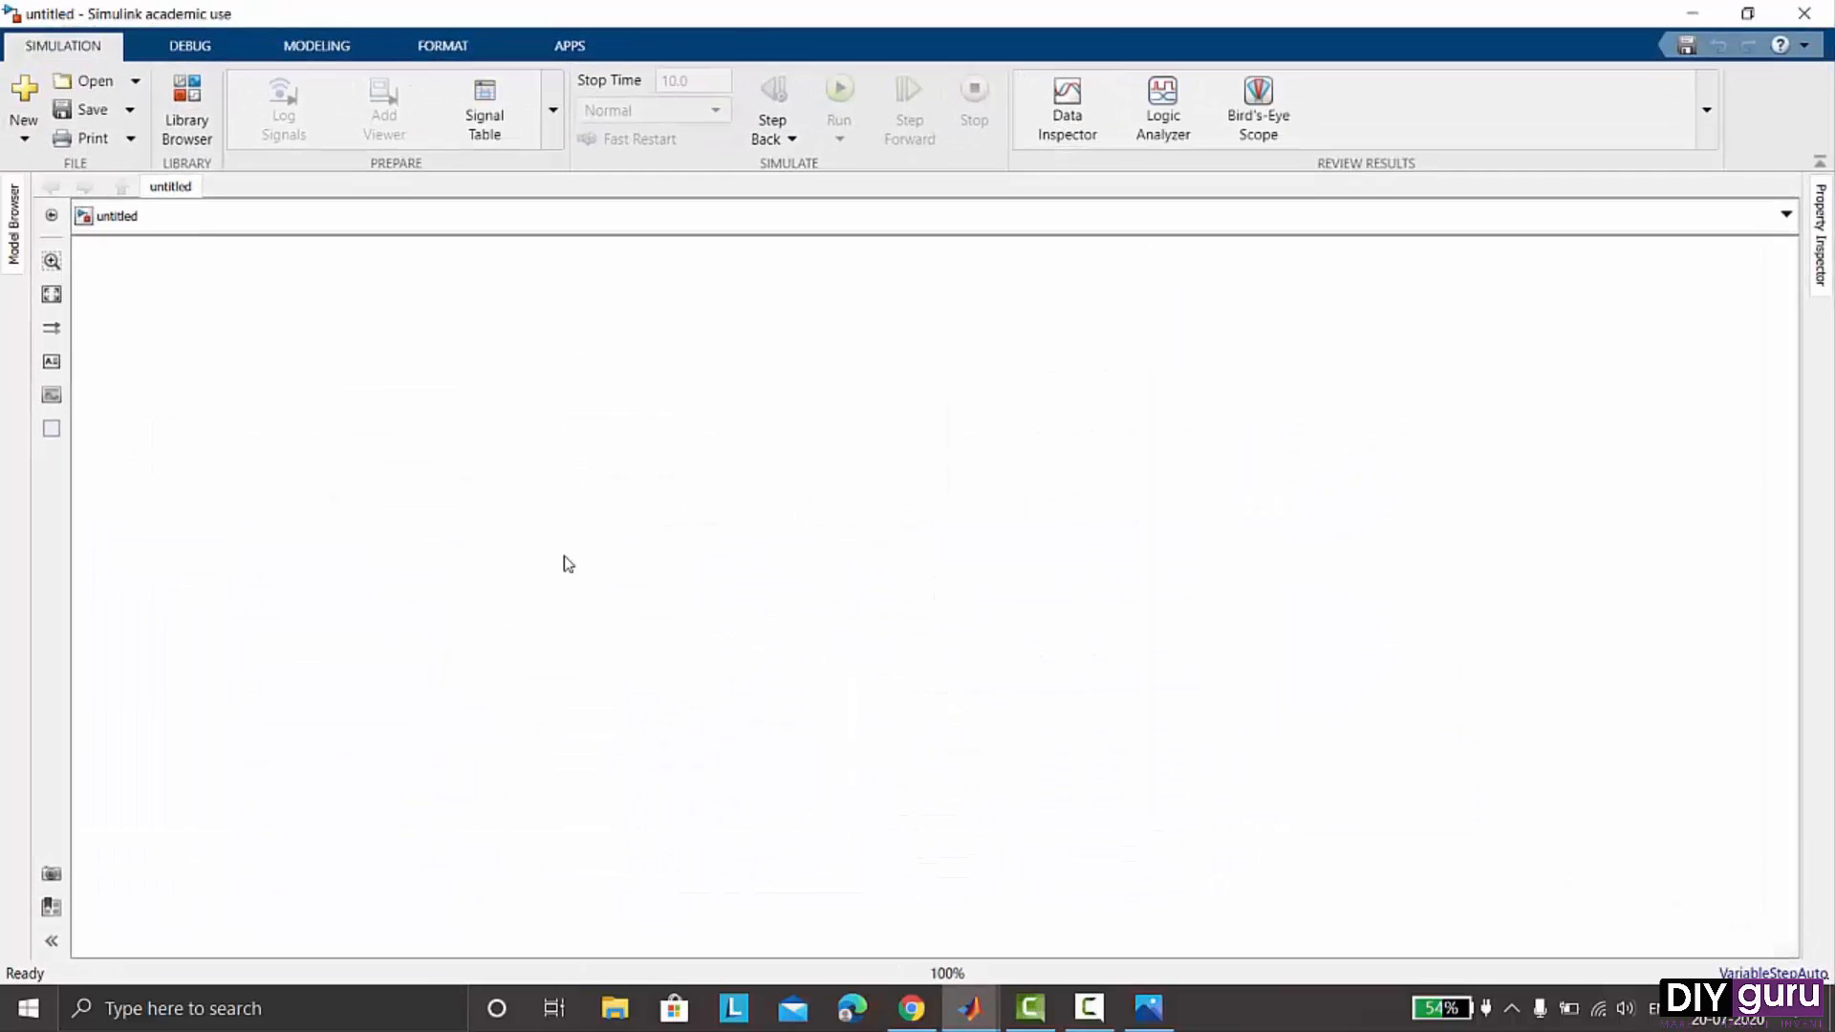